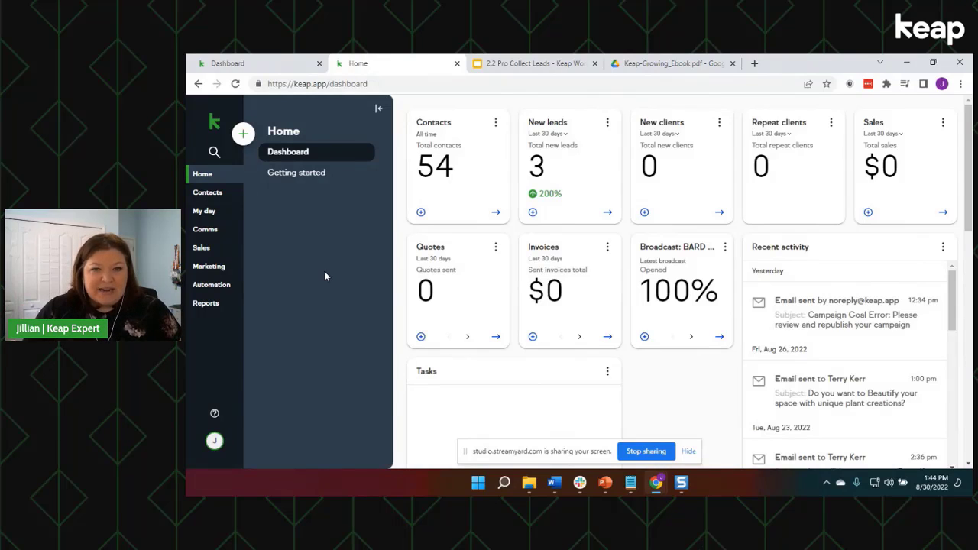
Open the Lead Magnet Delivery automation from the advanced automations for editing.
click(203, 287)
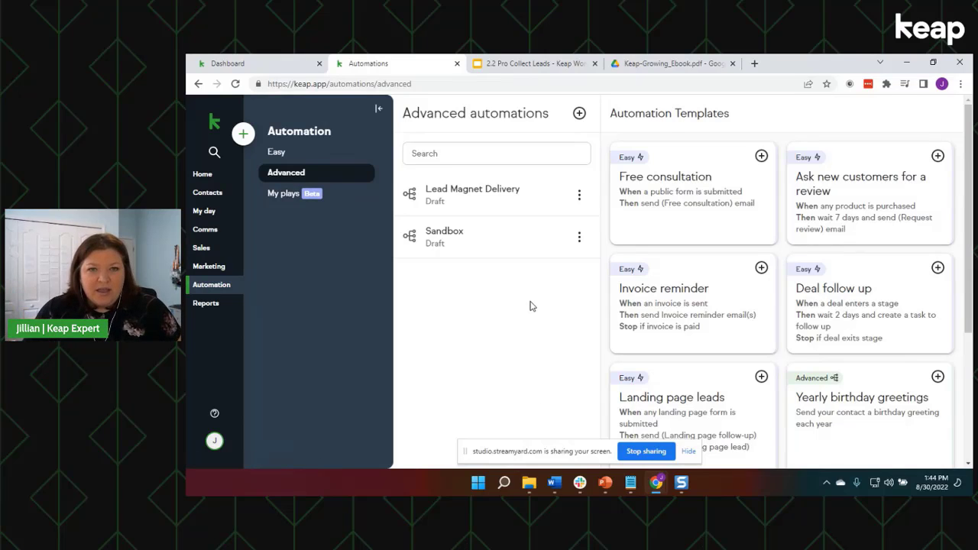
click(513, 194)
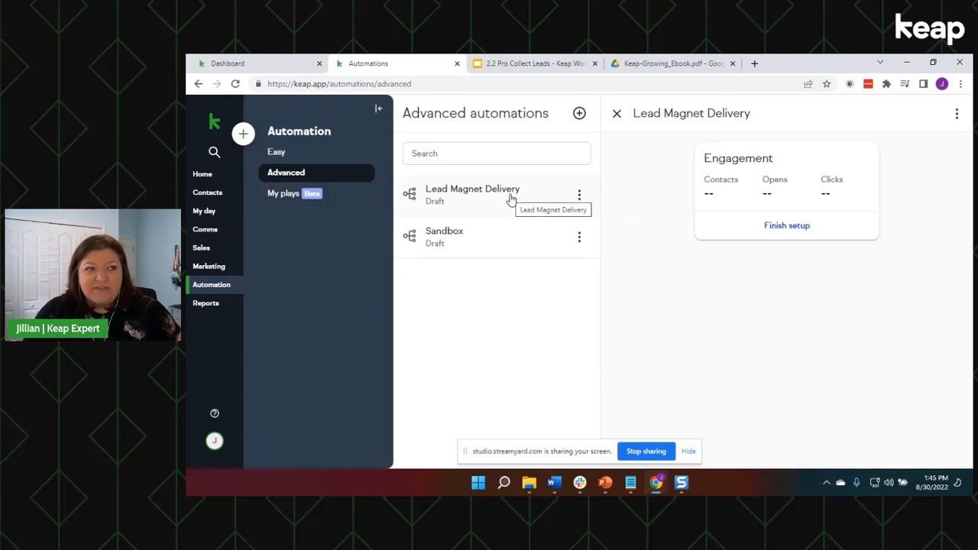
click(579, 114)
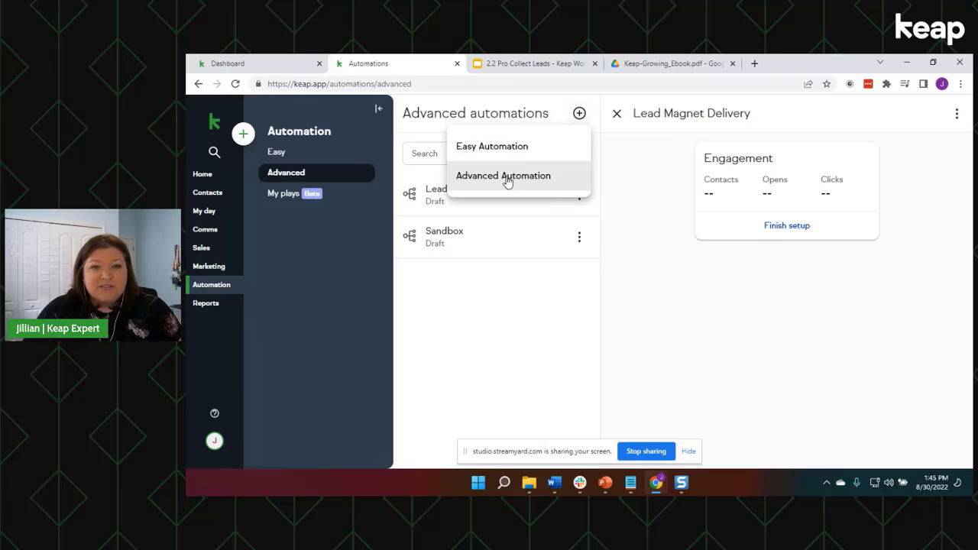
click(509, 300)
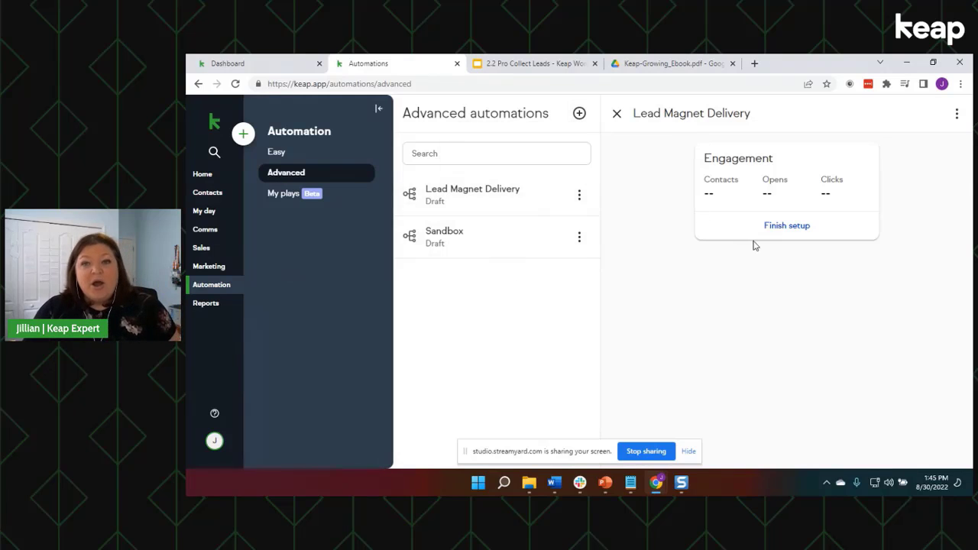
click(499, 202)
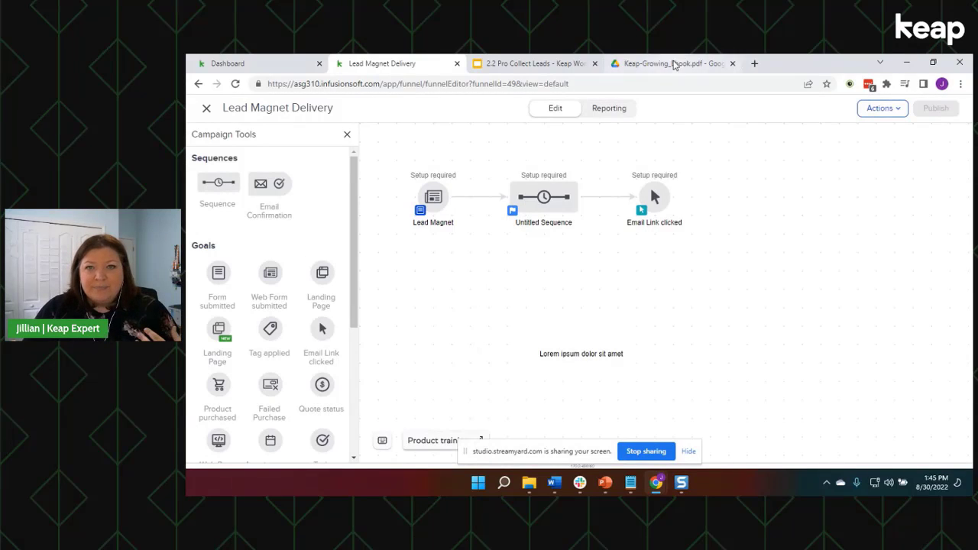
Check the Keap-Growing_Ebook.pdf file, and delete the "Lorem ipsum dolor sit amet" note from the Lead Magnet Delivery canvas.
click(665, 63)
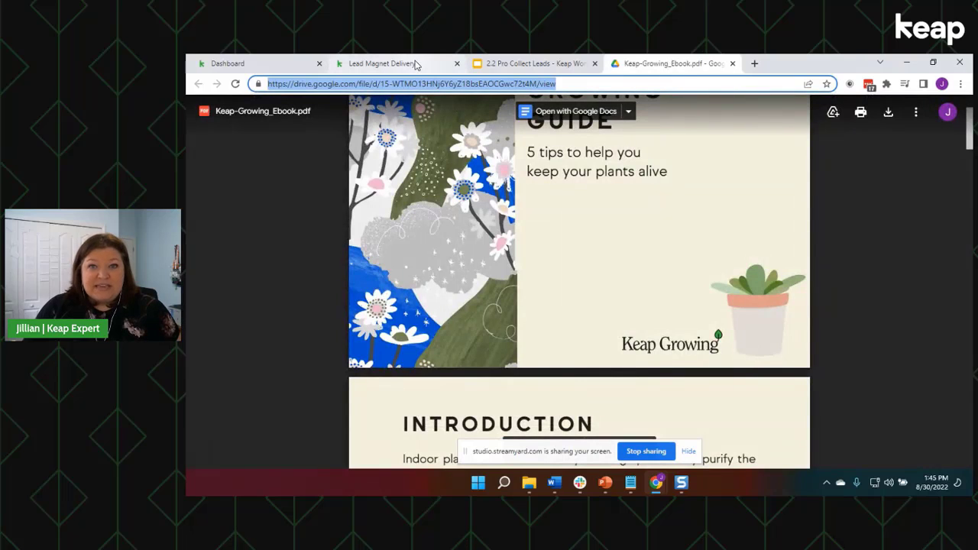
click(417, 65)
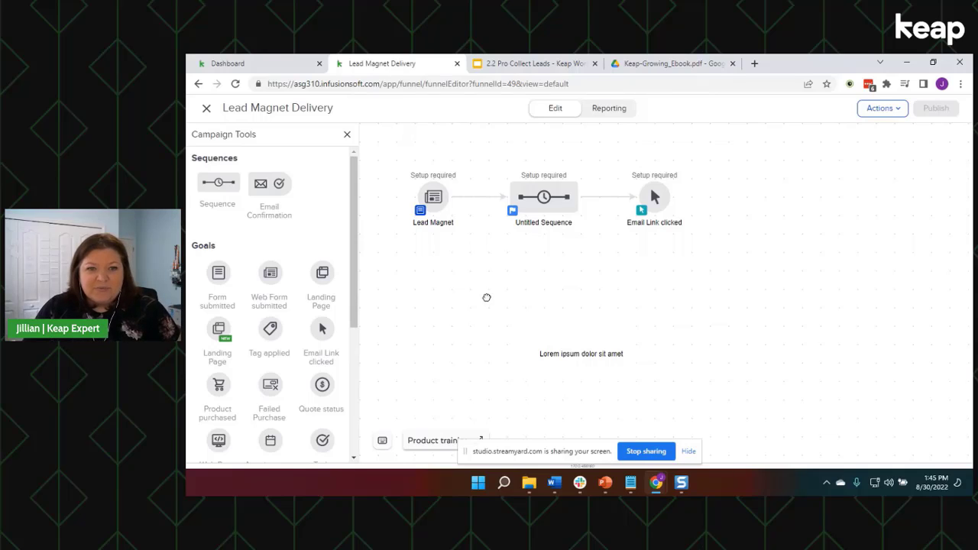
right_click(570, 345)
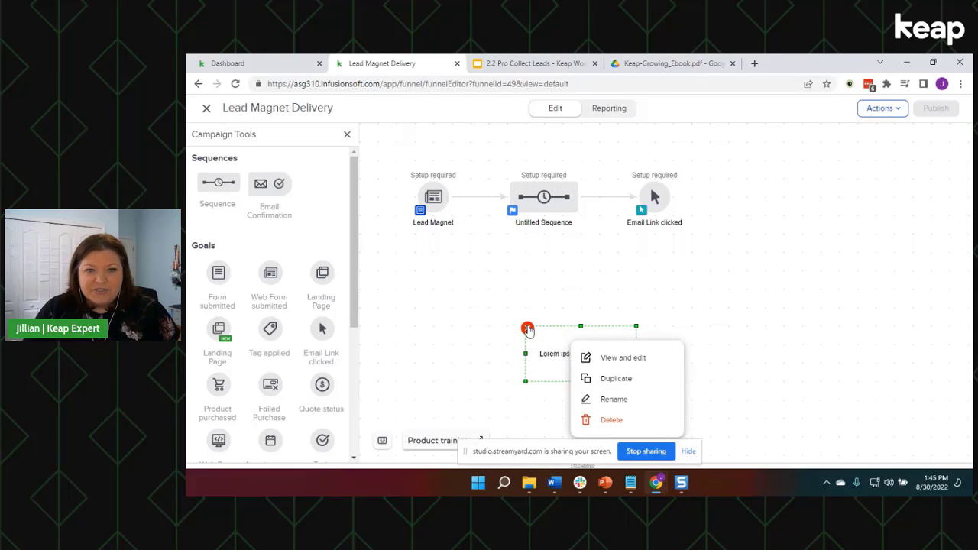
click(526, 328)
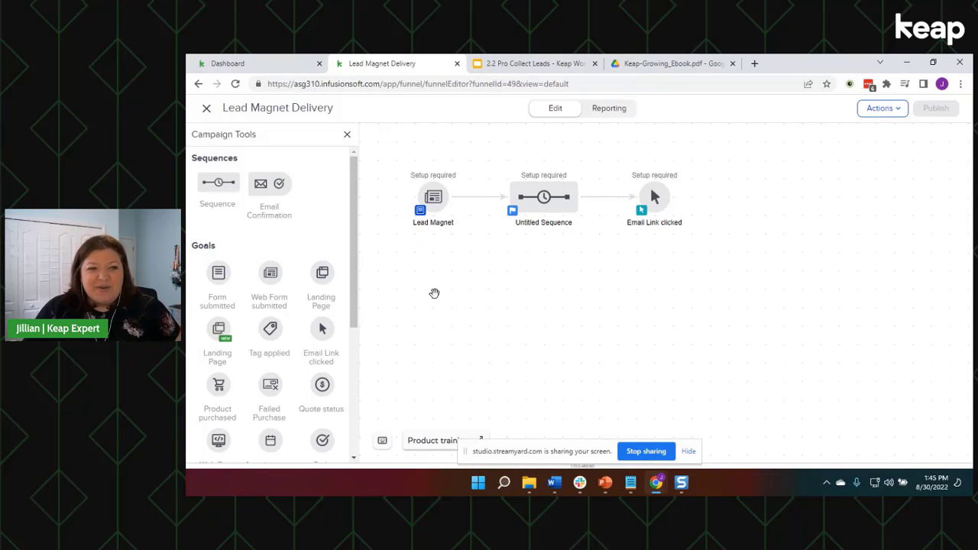
Add a Form submitted goal to the campaign canvas below the Lead Magnet goal.
mouse_move(431, 208)
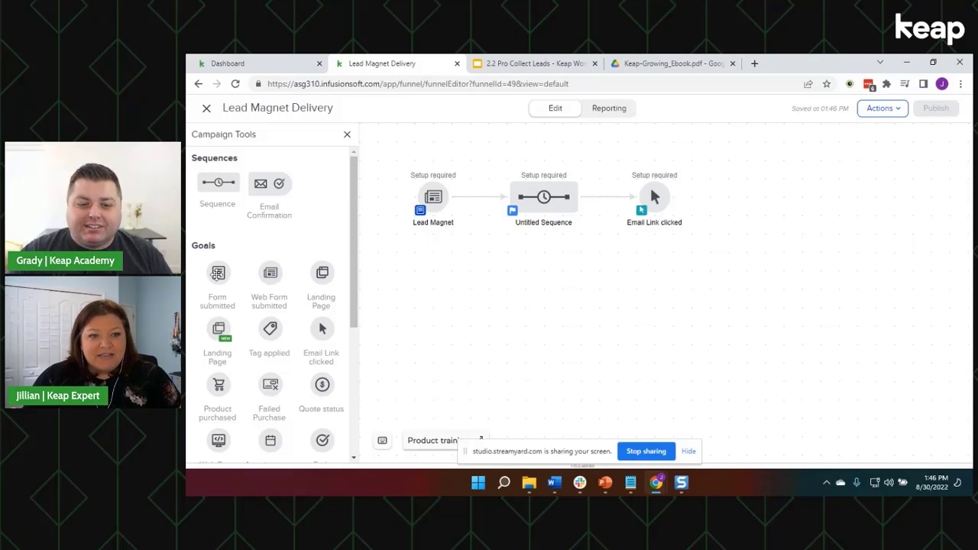
scroll(218, 273, down, 1)
scroll(218, 273, up, 1)
drag(218, 273, 438, 293)
Review the form types offered in the Form submitted goal's configuration without saving a choice.
double_click(446, 303)
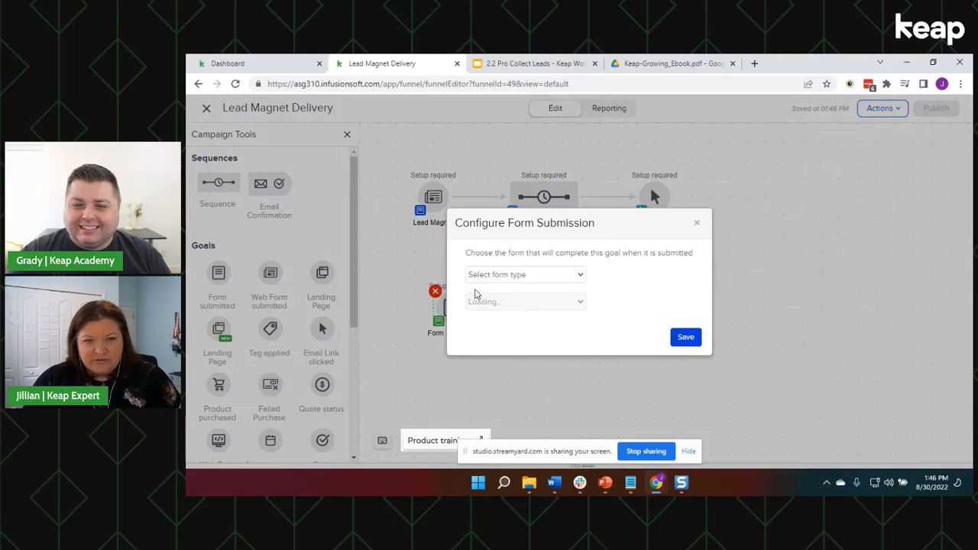
click(518, 277)
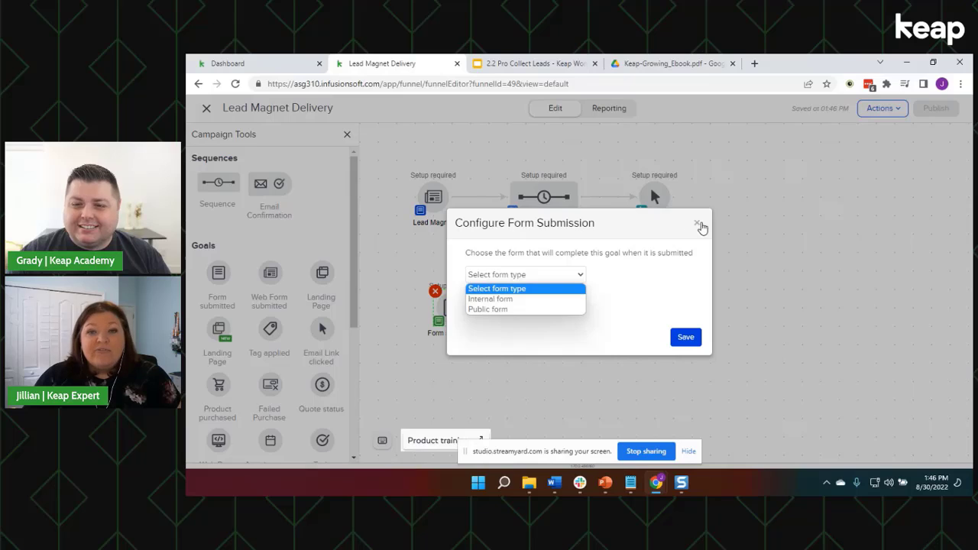
click(696, 223)
right_click(455, 308)
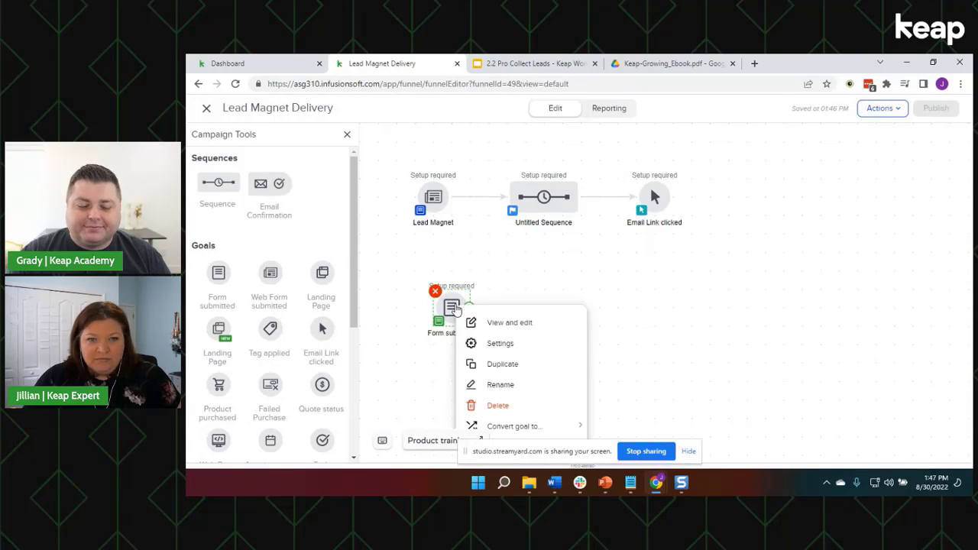
click(481, 320)
click(489, 275)
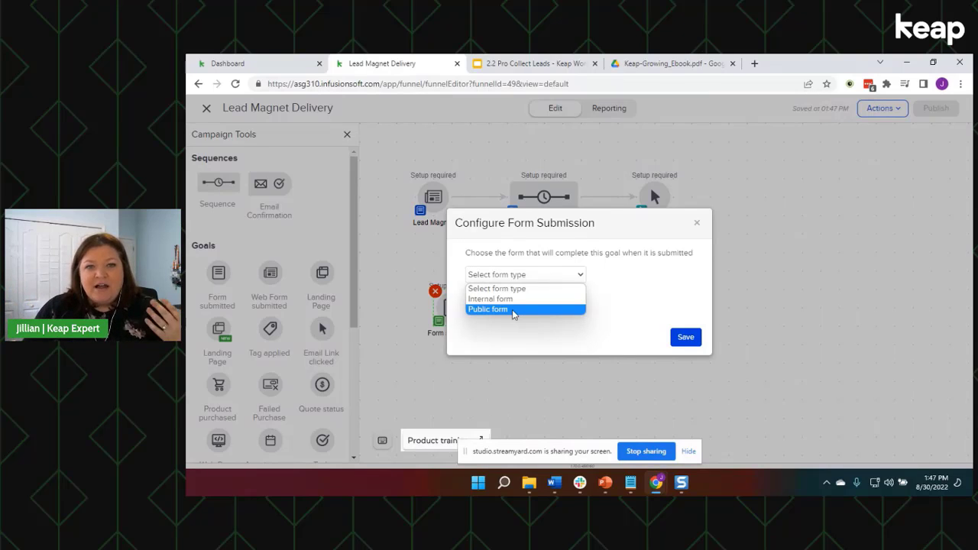
click(697, 223)
click(696, 222)
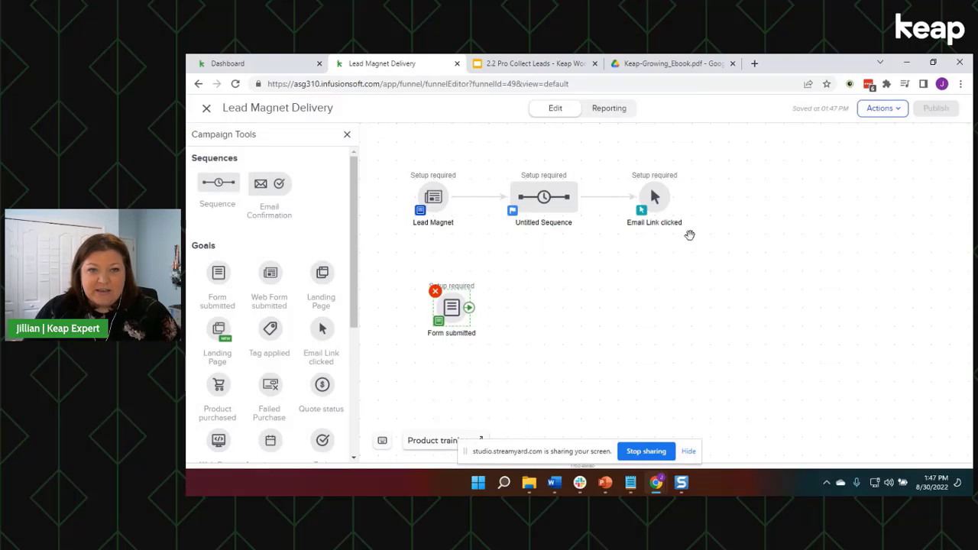
click(660, 305)
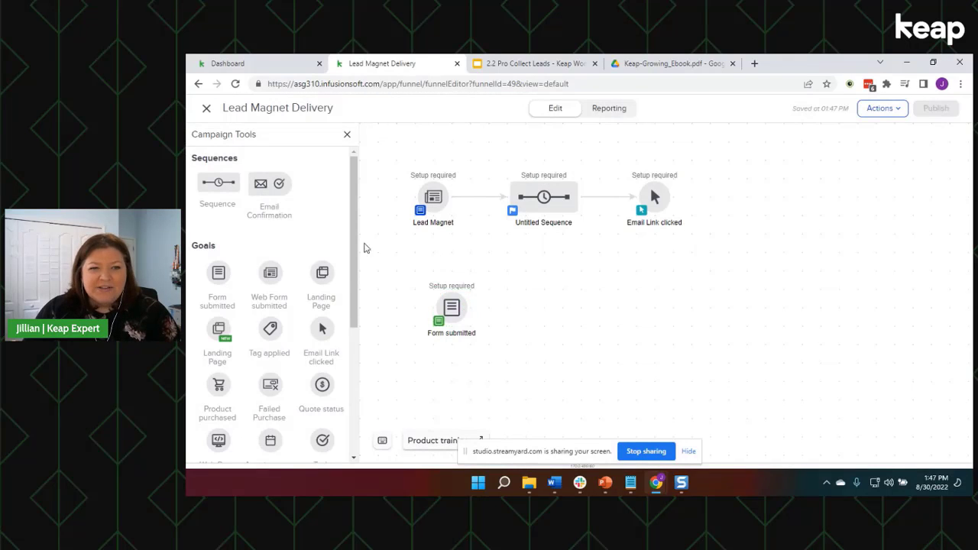
Examine the Lead Magnet web form's design and its embed code options, and return to the campaign canvas.
double_click(434, 197)
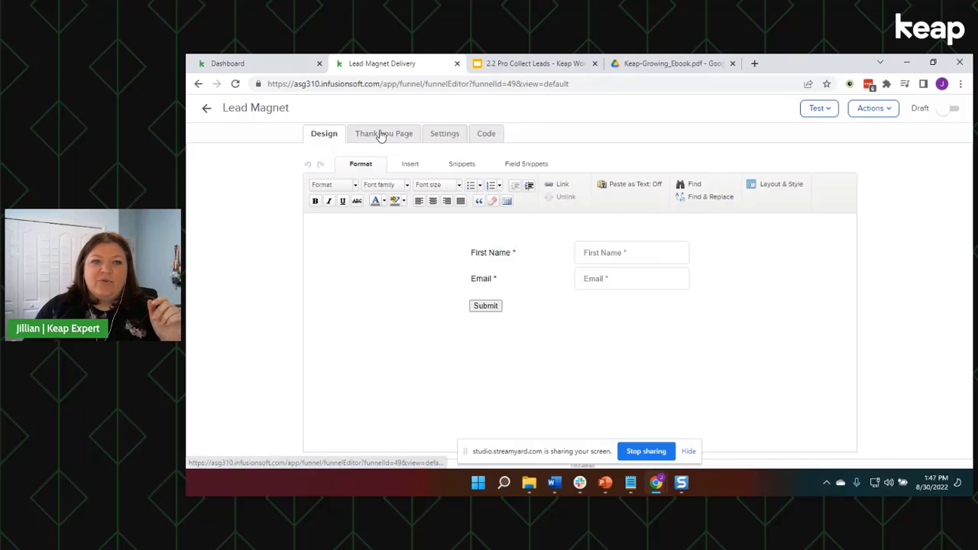
click(486, 135)
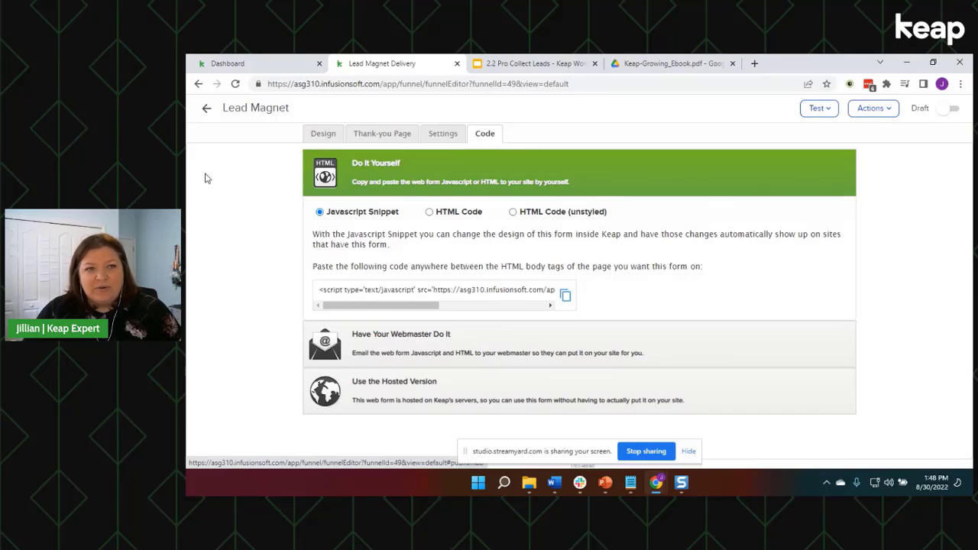
click(205, 111)
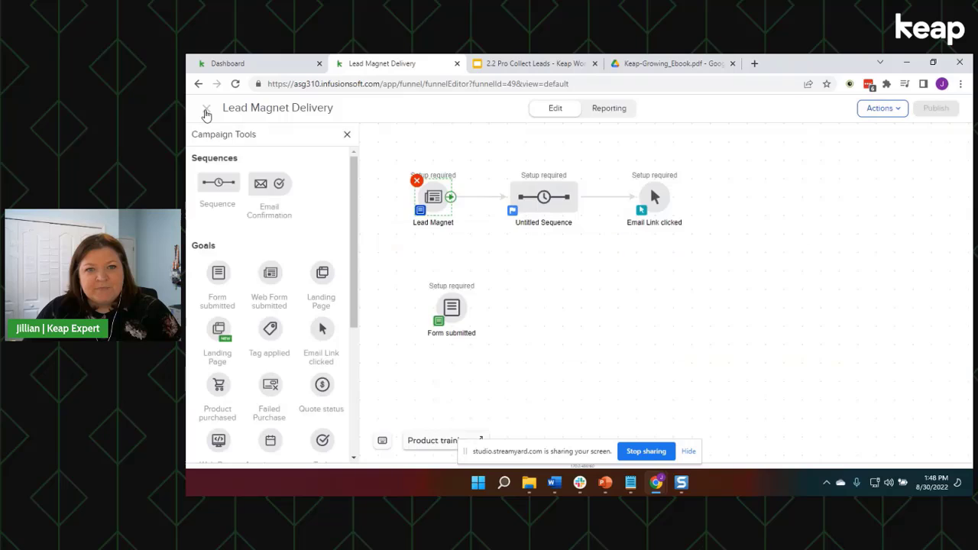
Align the Form submitted goal directly beneath Lead Magnet and choose the public form Indoor Growing Guide in its configuration.
drag(463, 307, 445, 272)
click(537, 282)
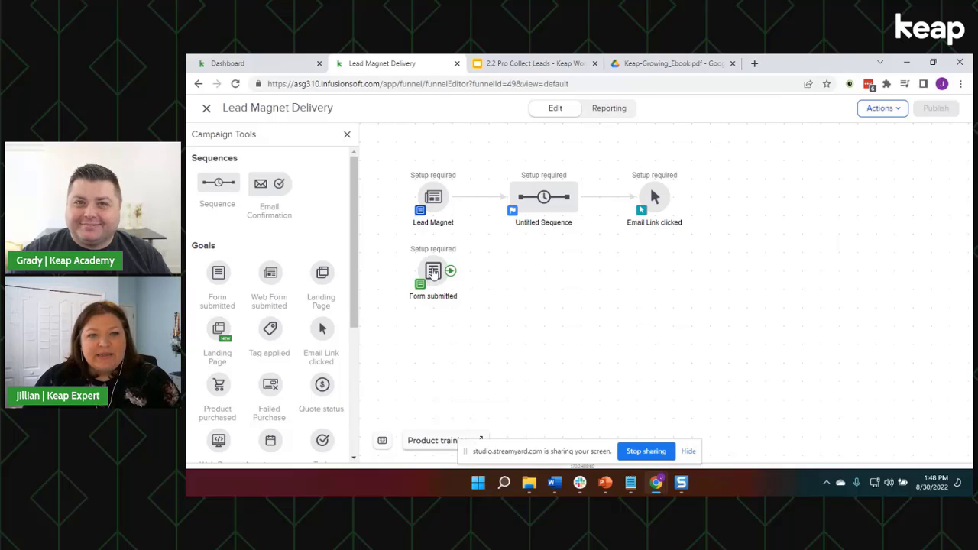
click(432, 273)
click(481, 286)
click(516, 275)
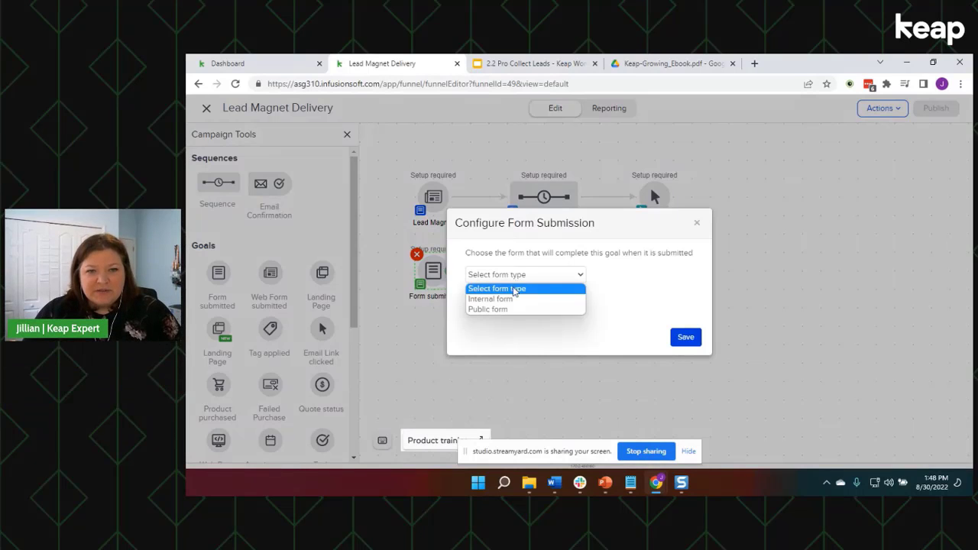
click(501, 309)
click(563, 301)
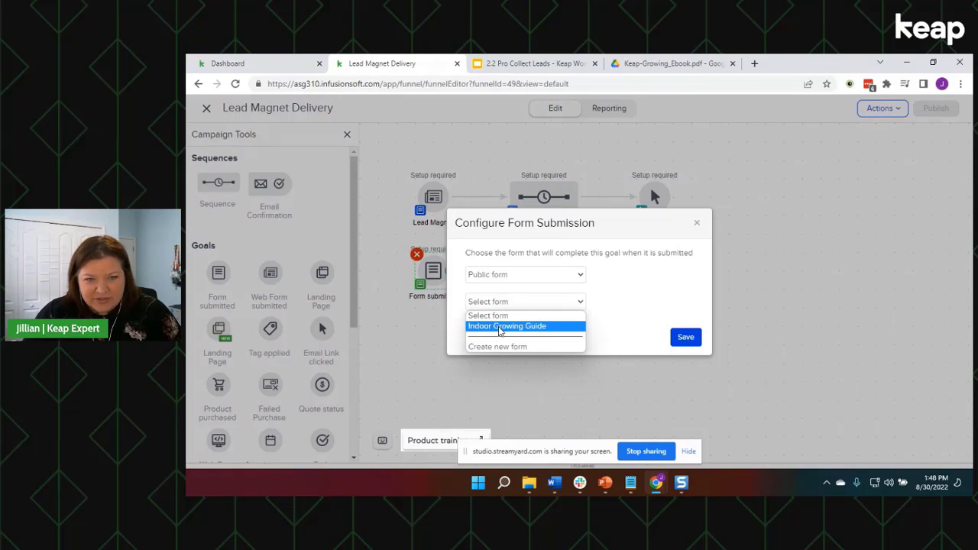
click(502, 327)
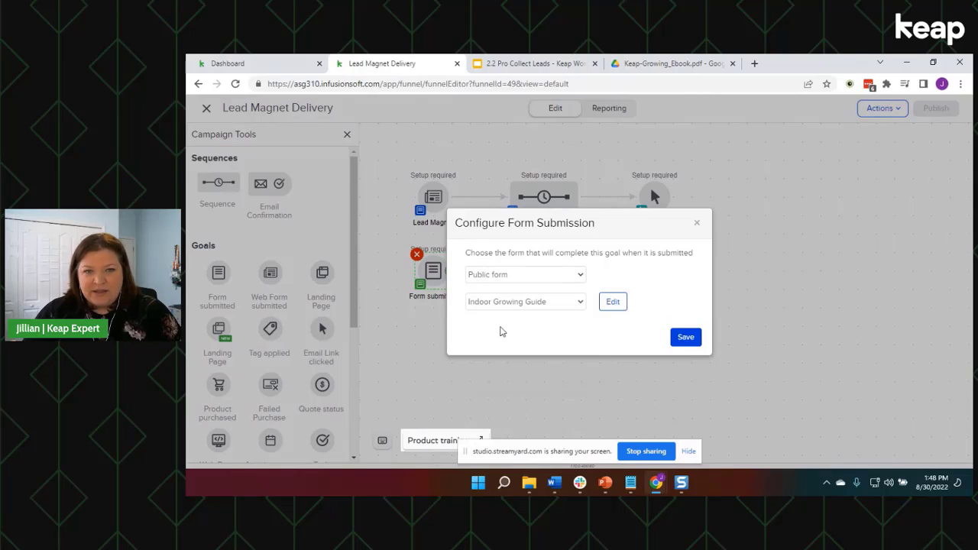
Open the Indoor Growing Guide form for editing and examine its form name and headline against the preview.
click(613, 303)
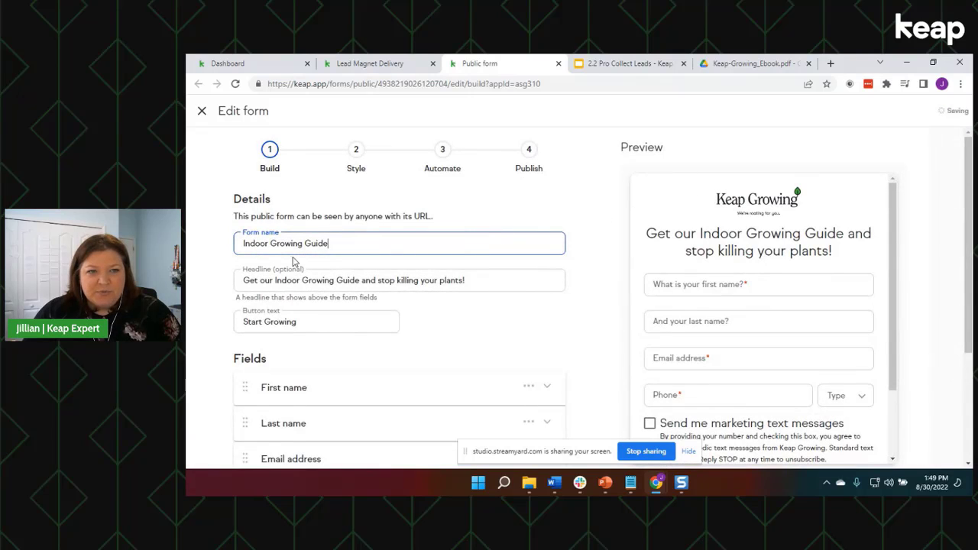
drag(242, 246, 391, 246)
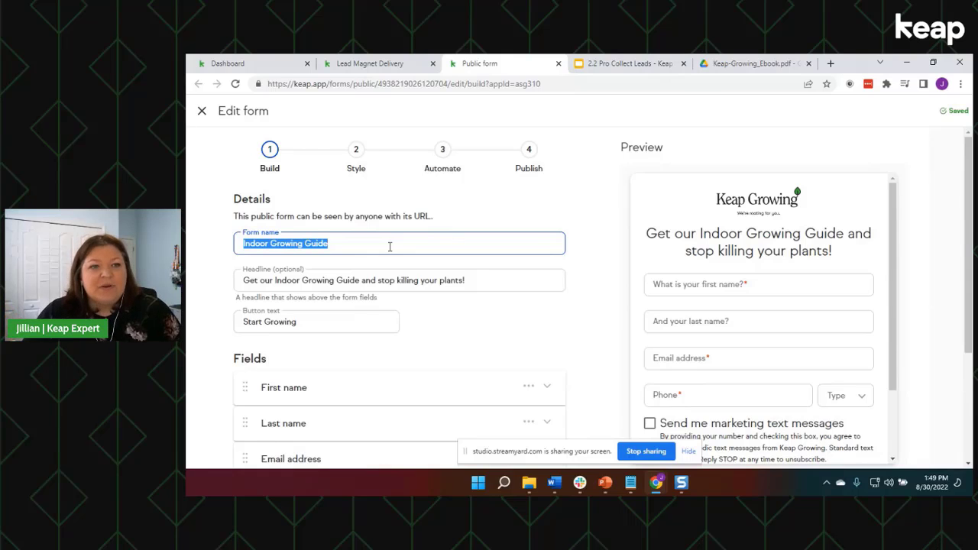
drag(249, 280, 452, 303)
drag(242, 245, 358, 242)
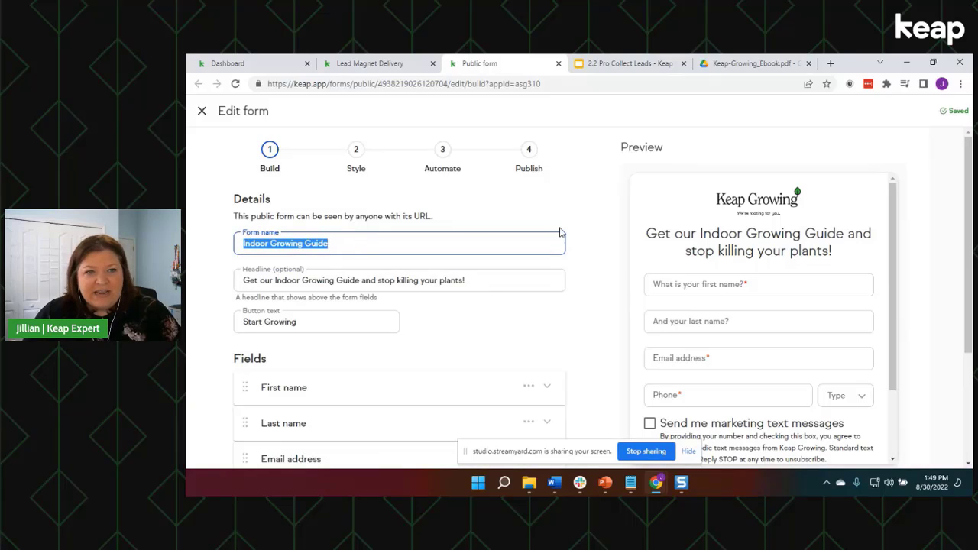
click(459, 238)
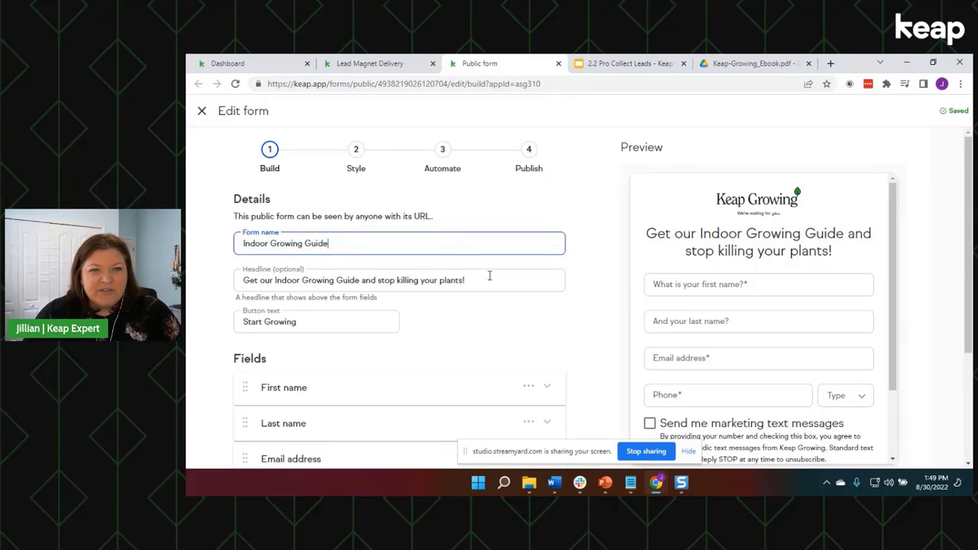
drag(489, 277, 191, 284)
drag(659, 234, 855, 260)
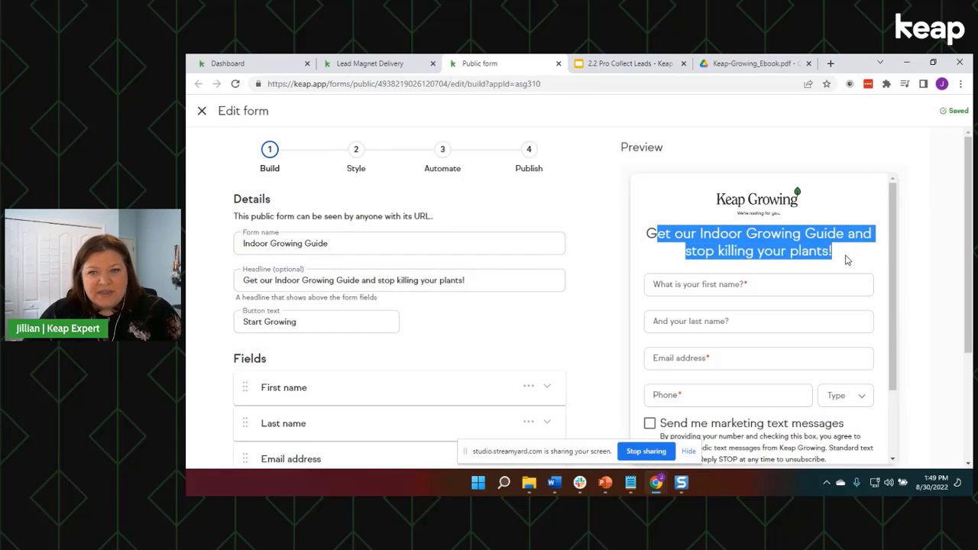
click(848, 260)
click(486, 277)
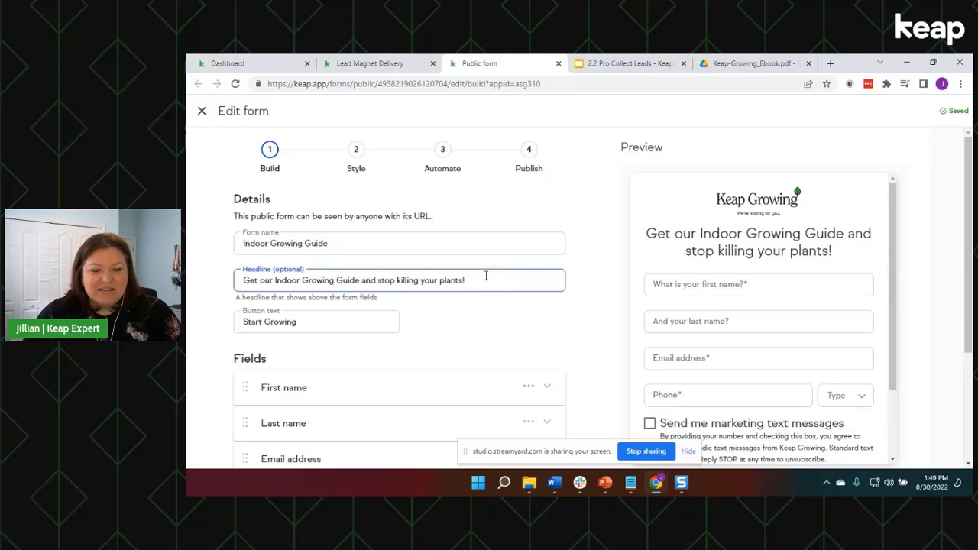
drag(486, 277, 226, 287)
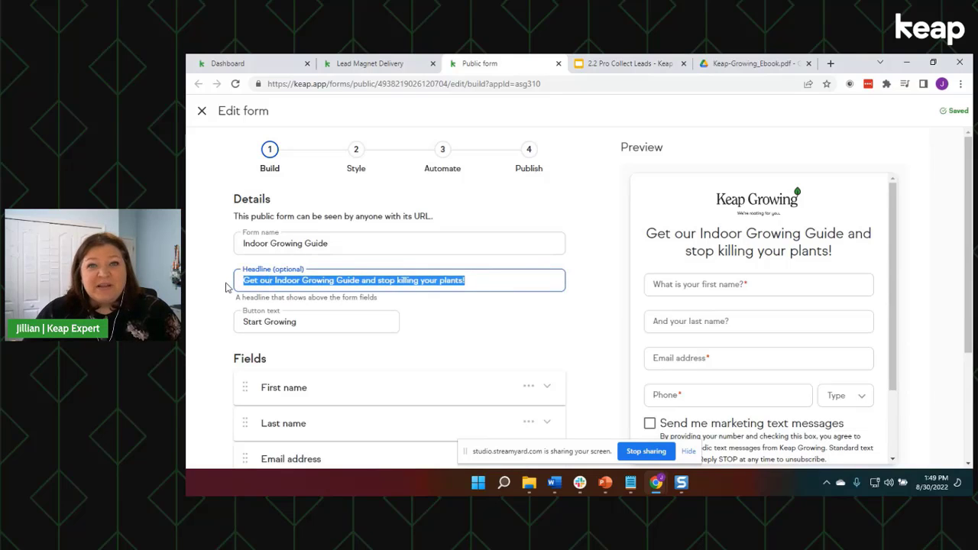
click(507, 284)
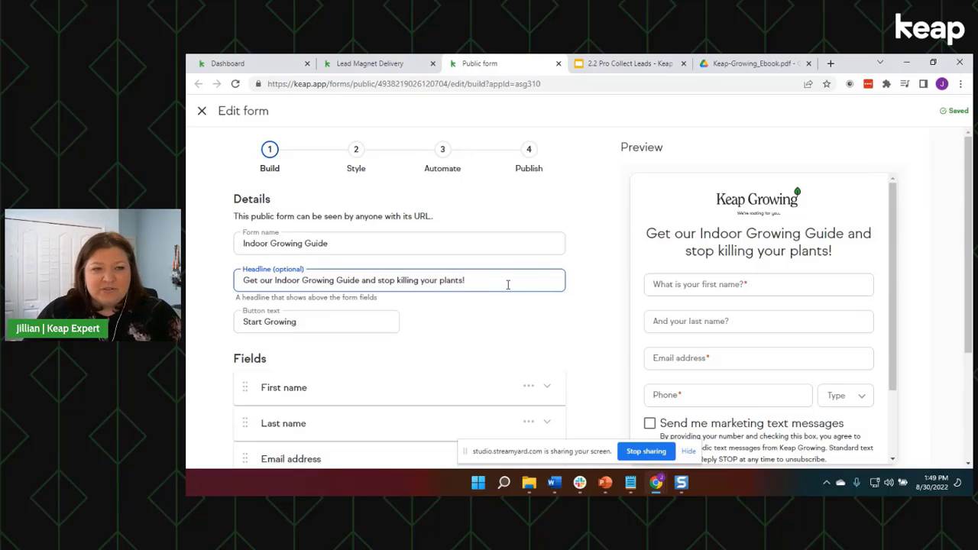
scroll(507, 284, down, 2)
scroll(485, 286, up, 1)
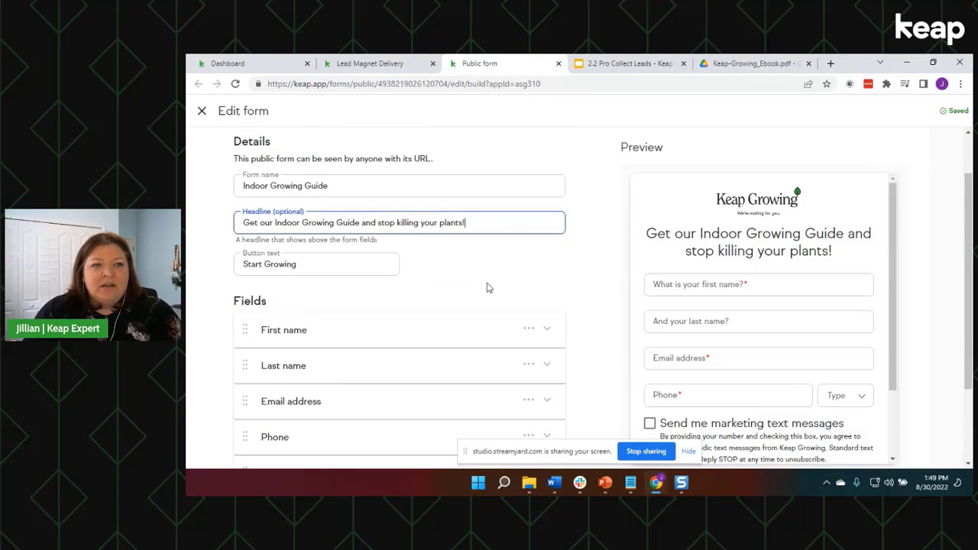
Examine the form's button text and the matching button in the form preview.
click(326, 261)
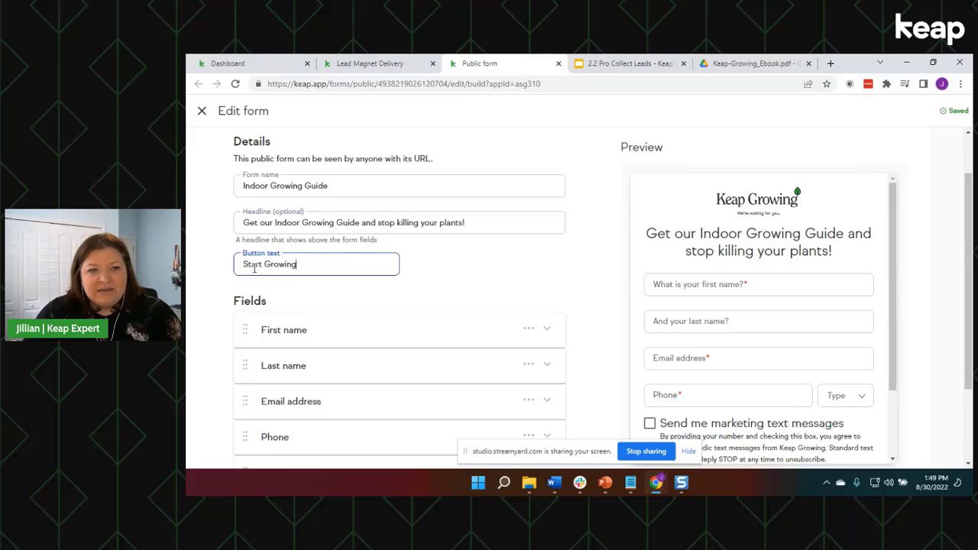
scroll(764, 280, down, 2)
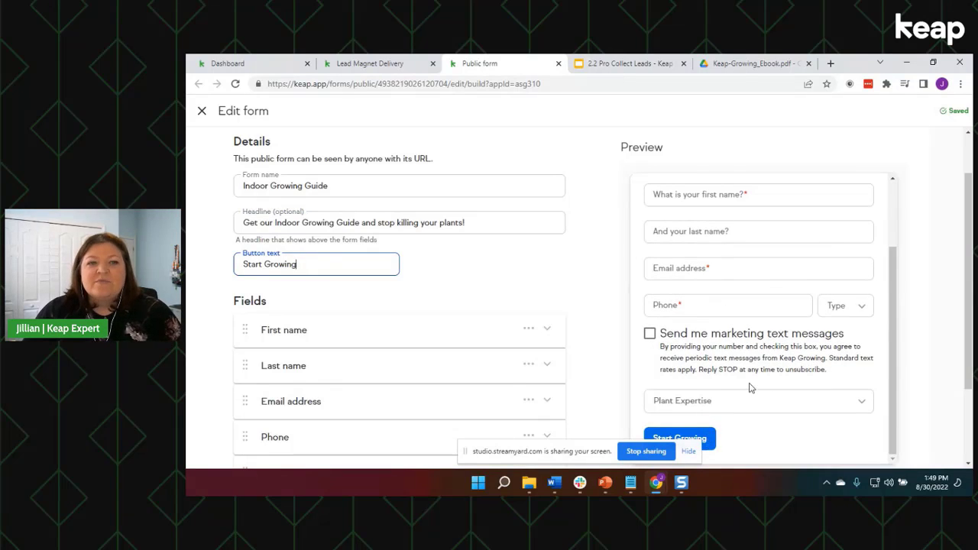
scroll(576, 300, up, 2)
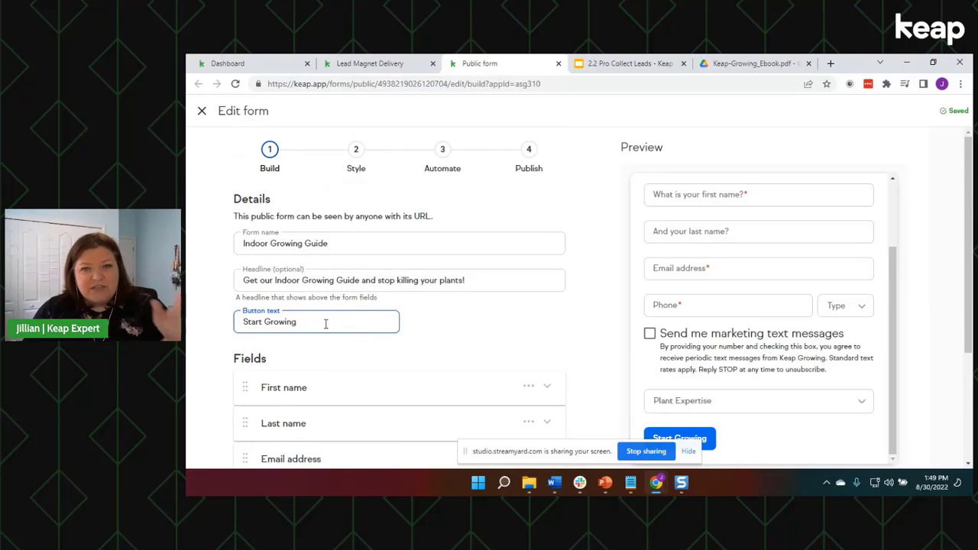
Review the form's button text and the list of fields beneath it.
drag(325, 323, 233, 330)
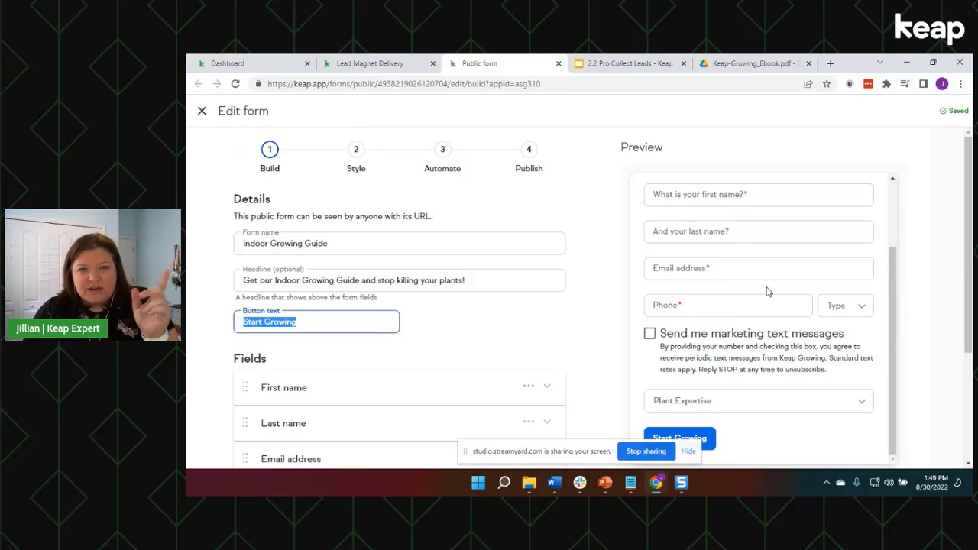
click(600, 310)
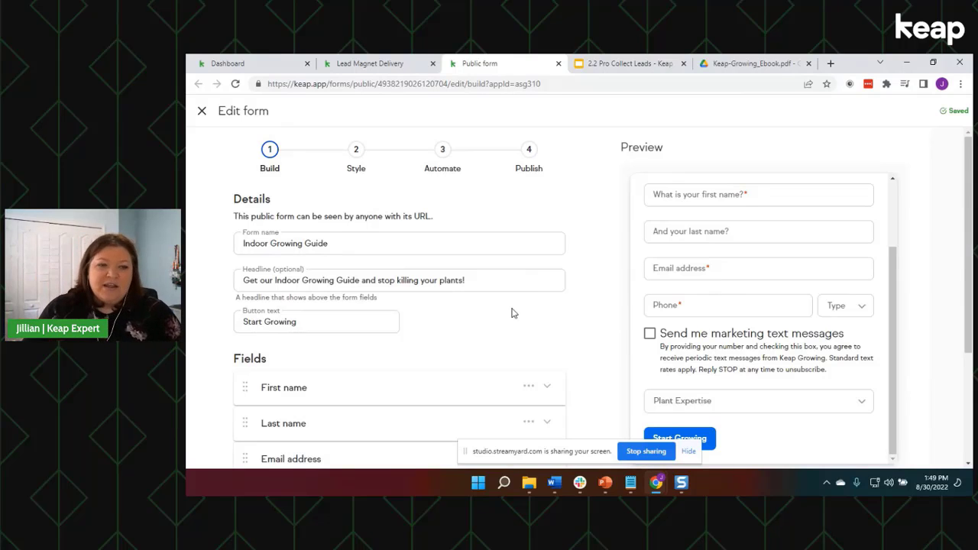
scroll(512, 312, down, 2)
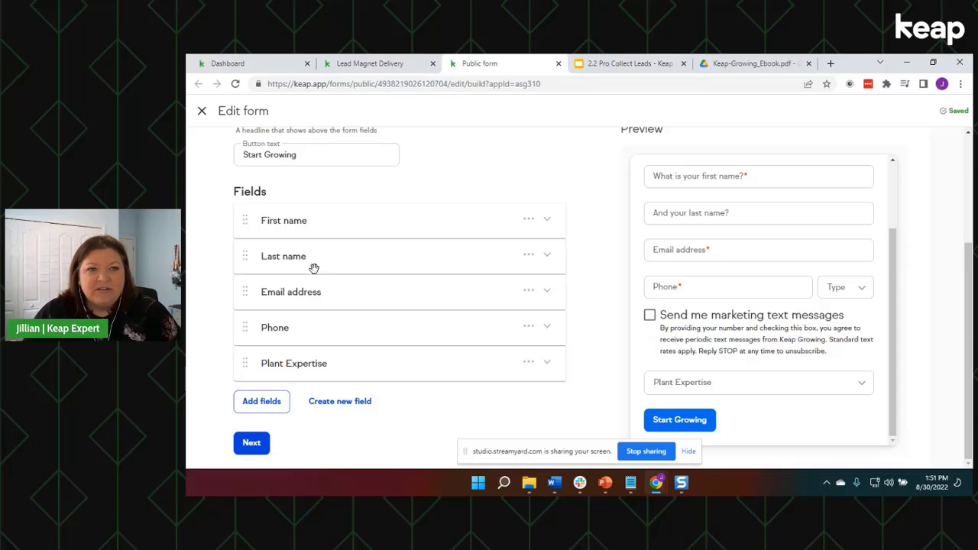
Add a blank field to the form, browse the fields it offers, and delete the blank field.
click(263, 402)
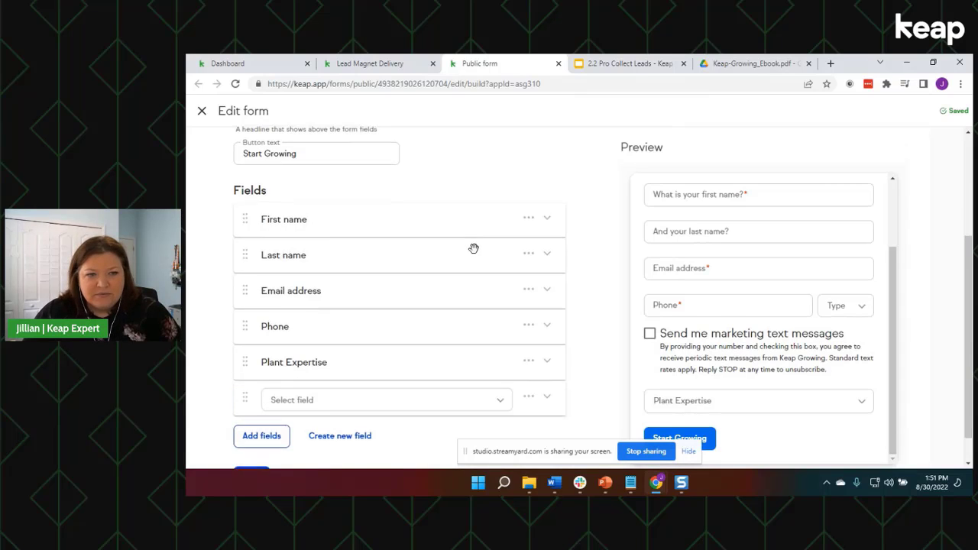
scroll(428, 305, down, 1)
click(376, 367)
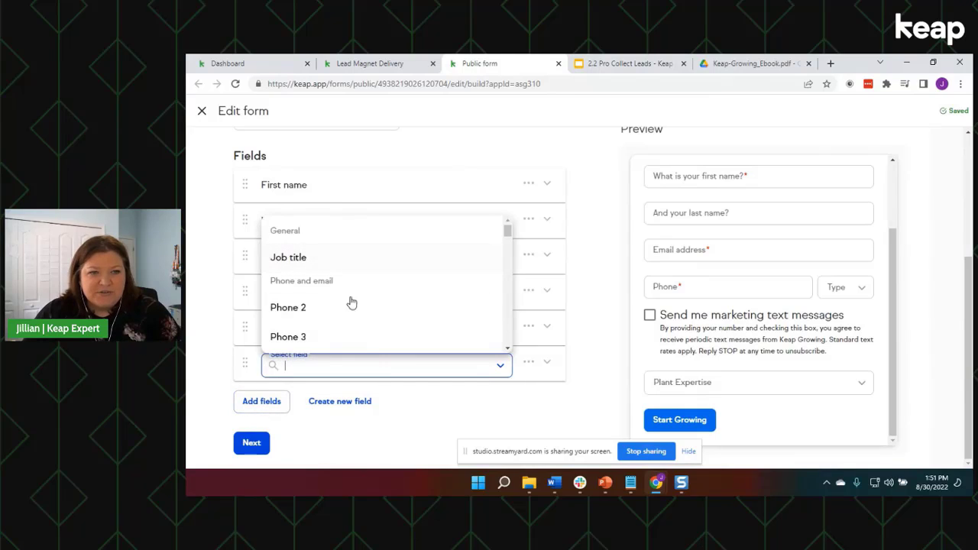
scroll(354, 297, down, 2)
scroll(355, 297, down, 2)
scroll(355, 297, up, 4)
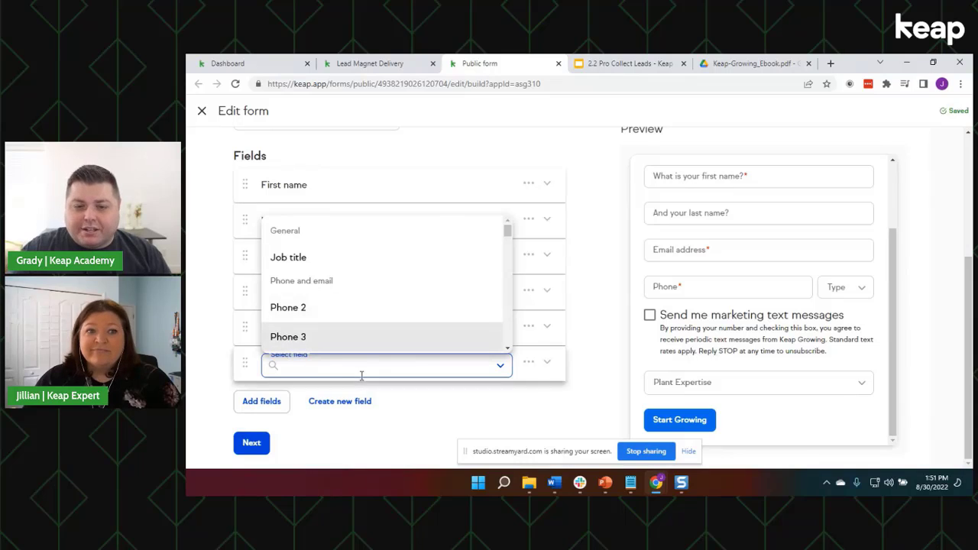
click(492, 408)
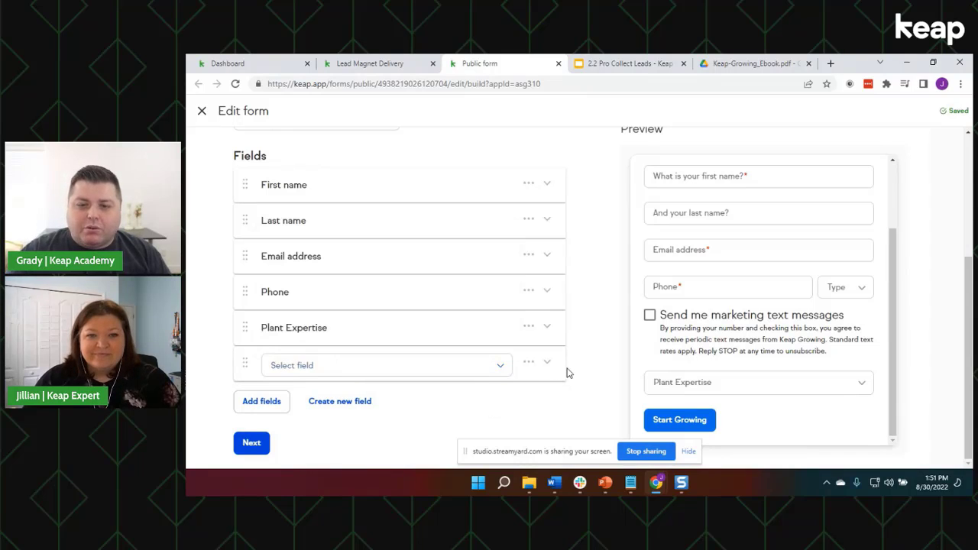
click(528, 364)
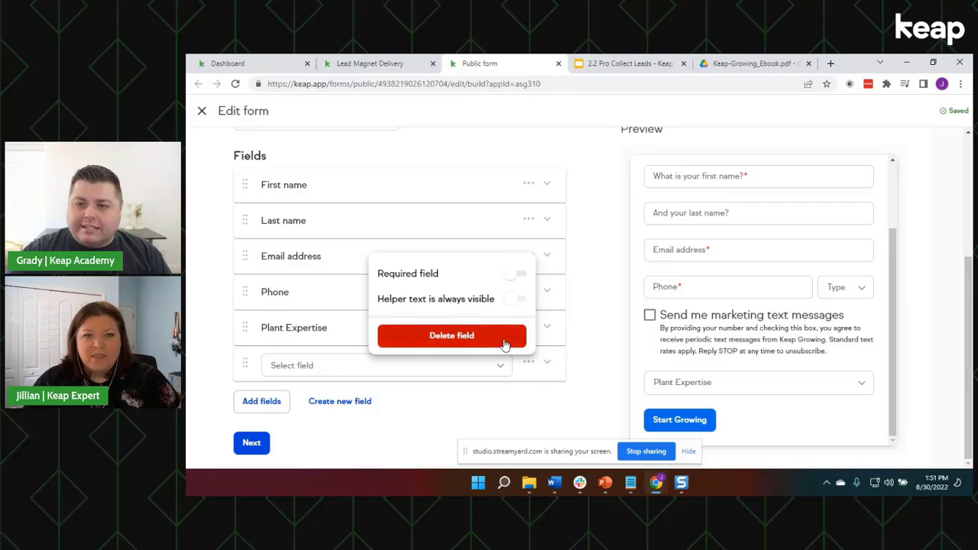
click(505, 337)
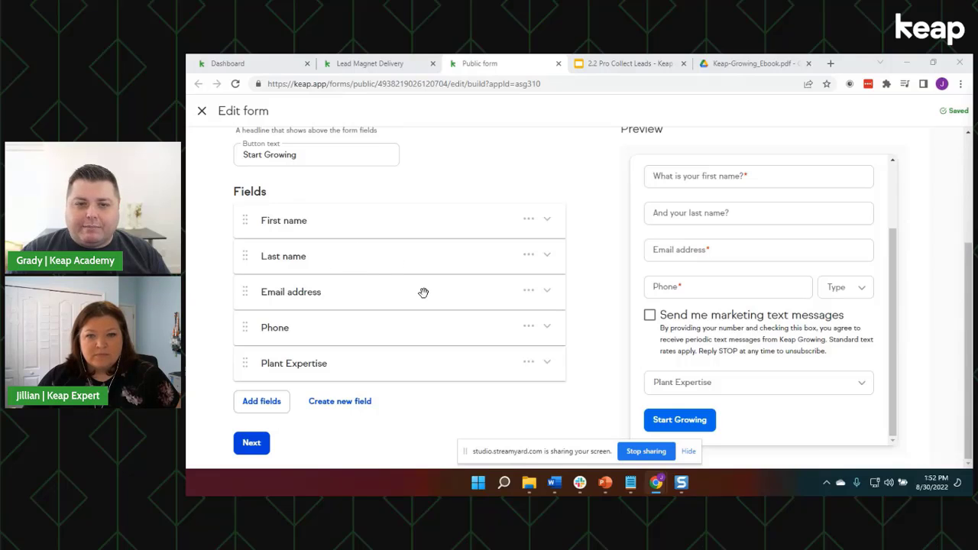
Continue to the form's Style stage and review the general styling section.
click(260, 444)
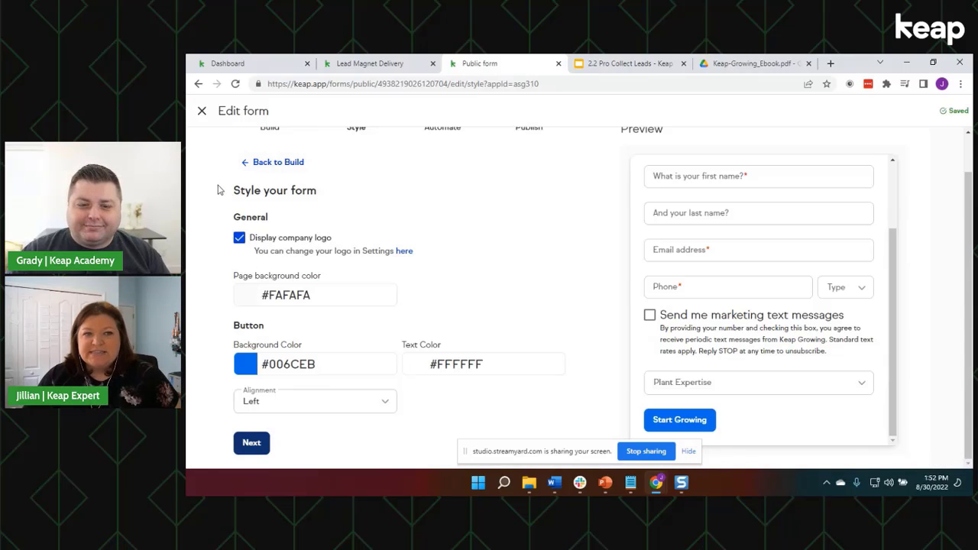
drag(218, 194, 336, 219)
click(340, 219)
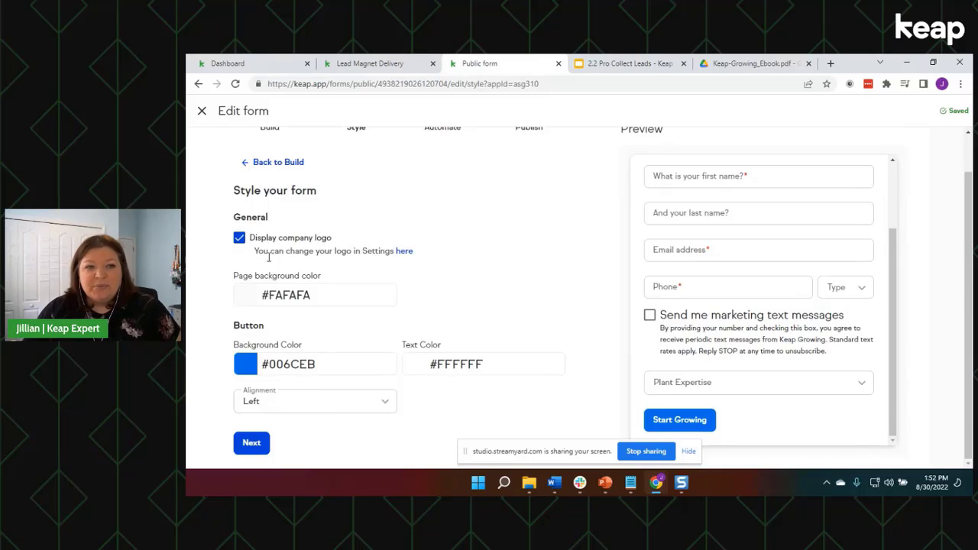
Try to shift the form's page background color to a green hue.
click(283, 295)
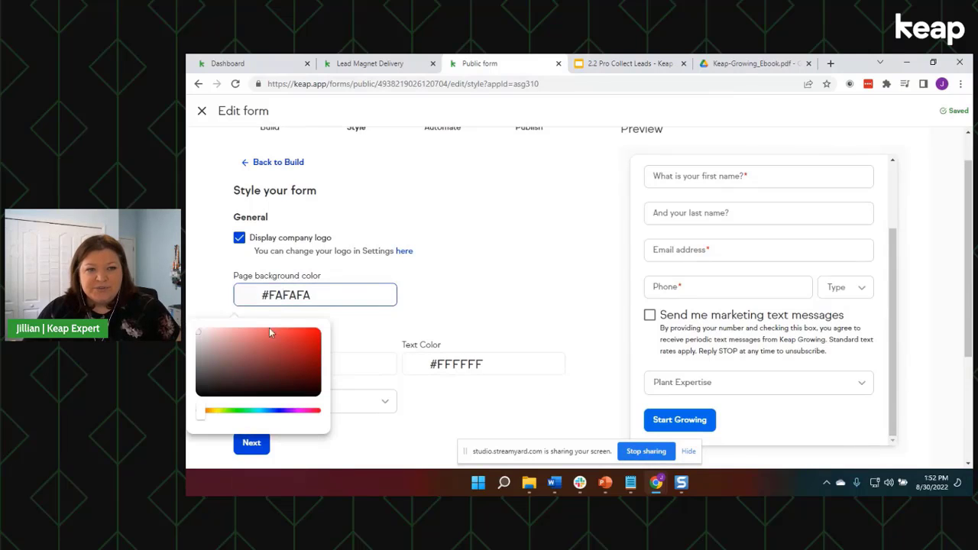
click(238, 412)
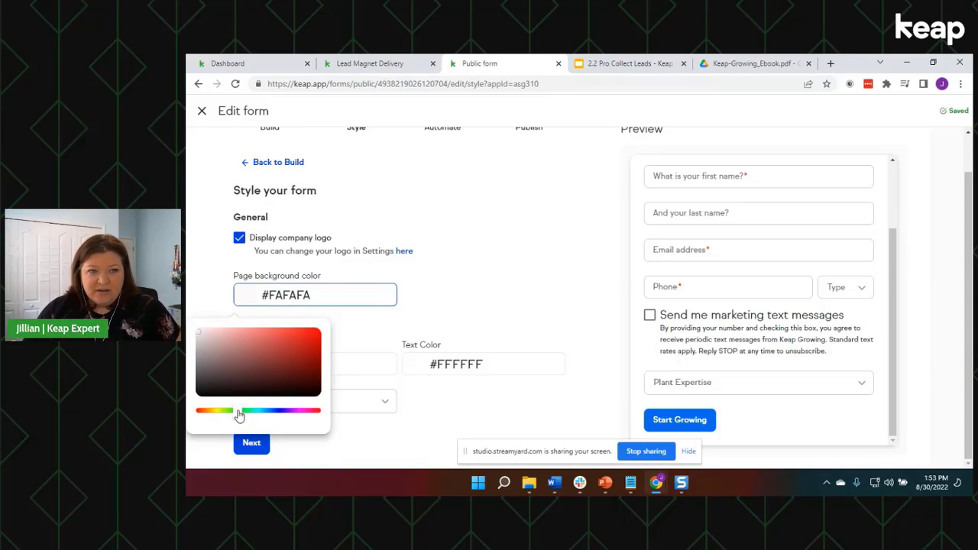
click(502, 251)
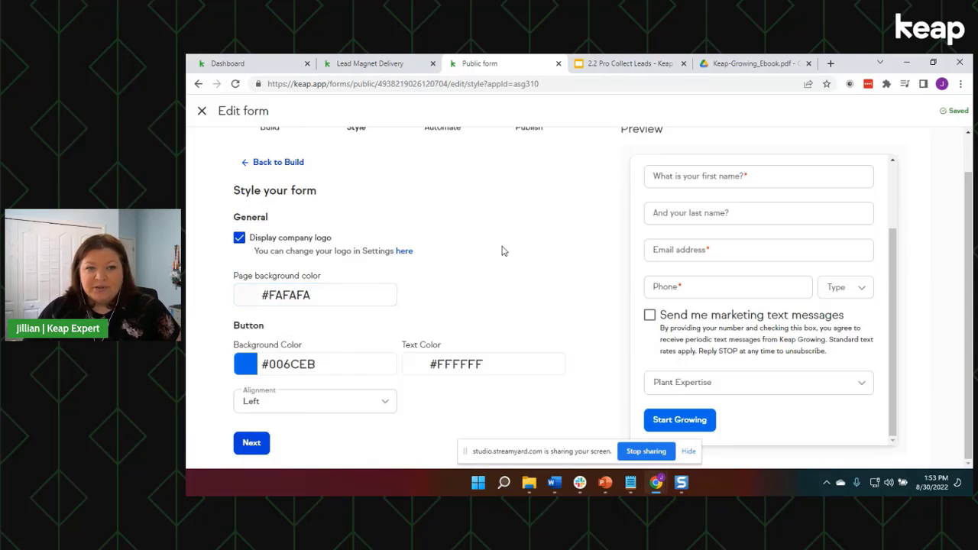
Change the form button's background color to bright green and proceed past the Automate stage to Publish.
click(344, 368)
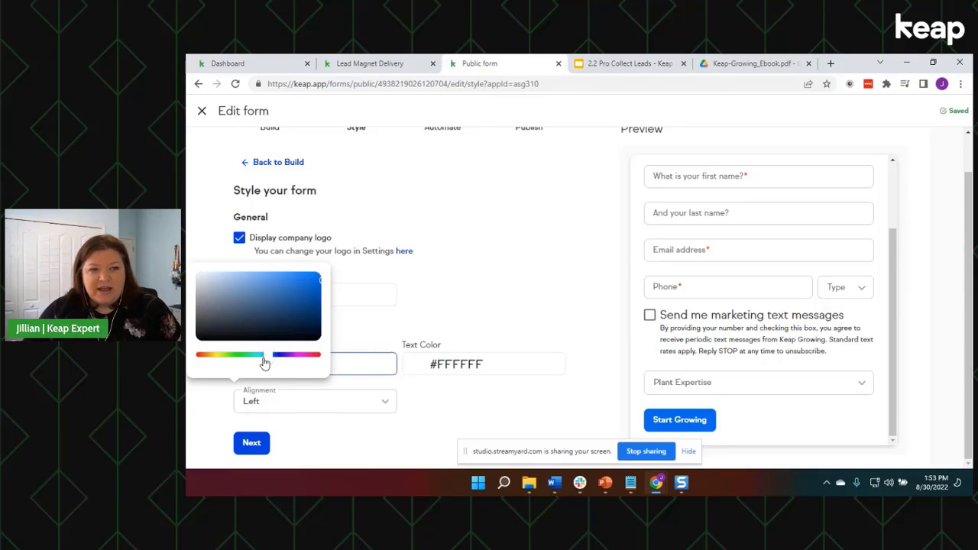
drag(266, 360, 229, 357)
click(554, 277)
click(252, 443)
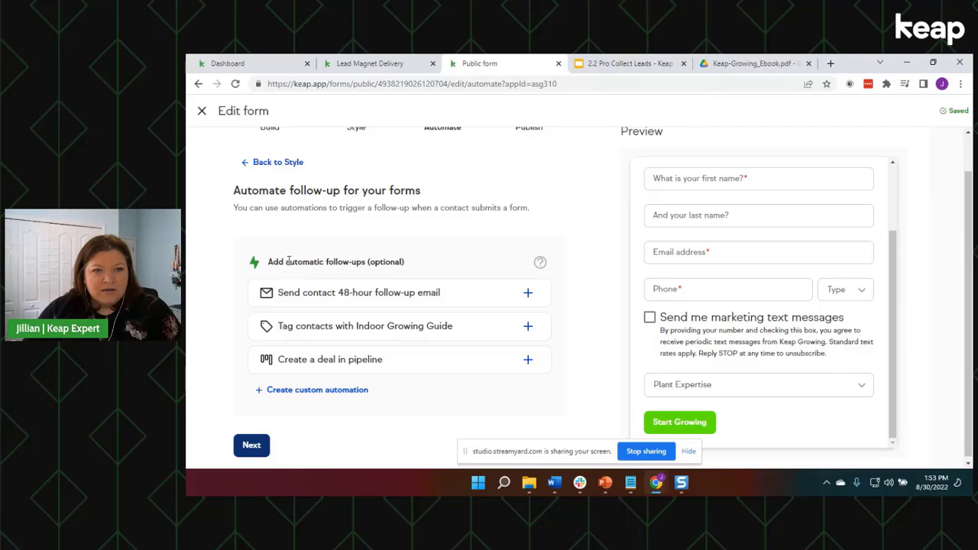
click(263, 448)
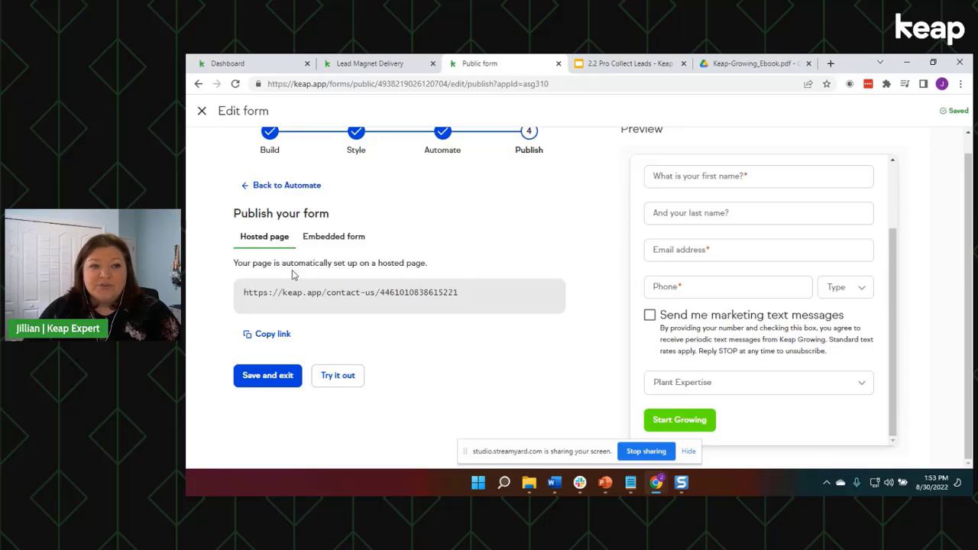
Open the form's hosted page link in a new browser tab and examine the live form from logo to button.
triple_click(303, 294)
key(ctrl+c)
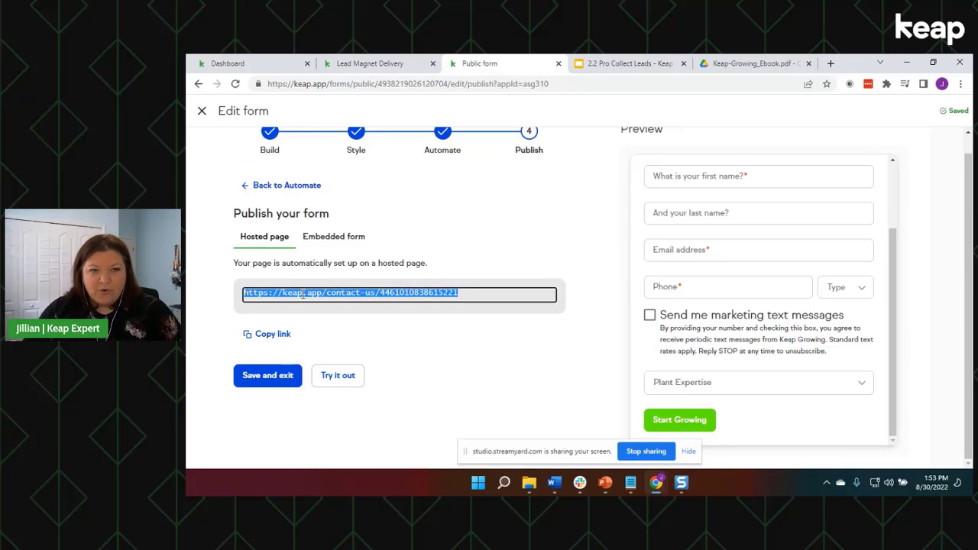
click(829, 63)
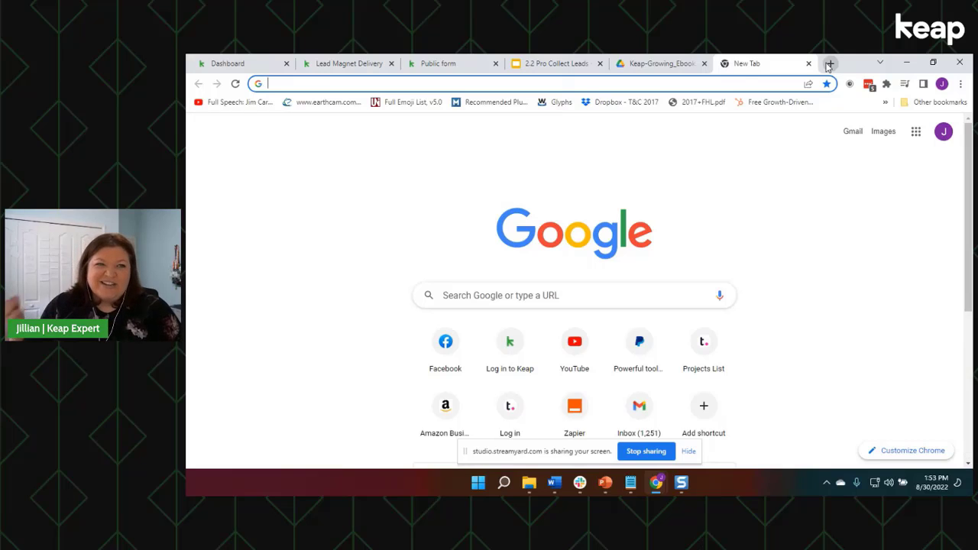
key(ctrl+v)
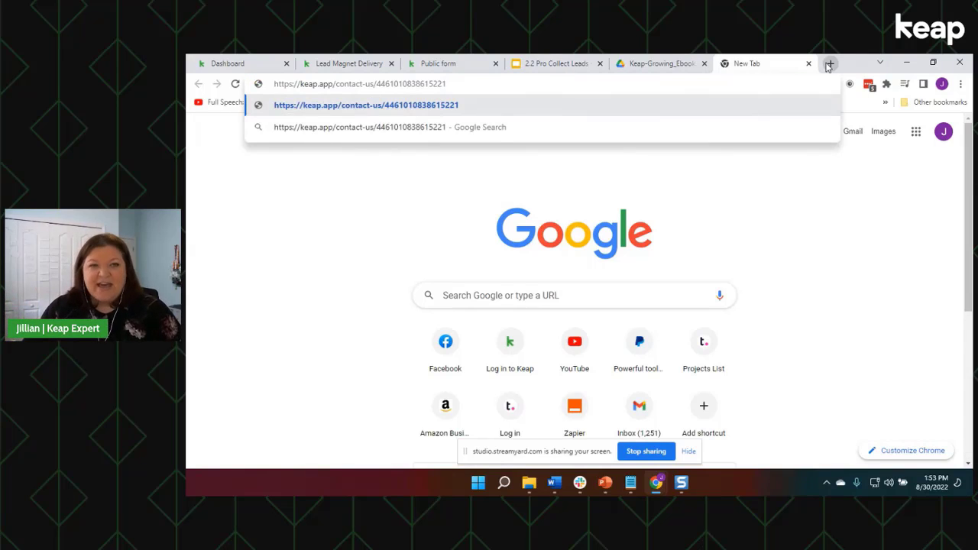
key(Return)
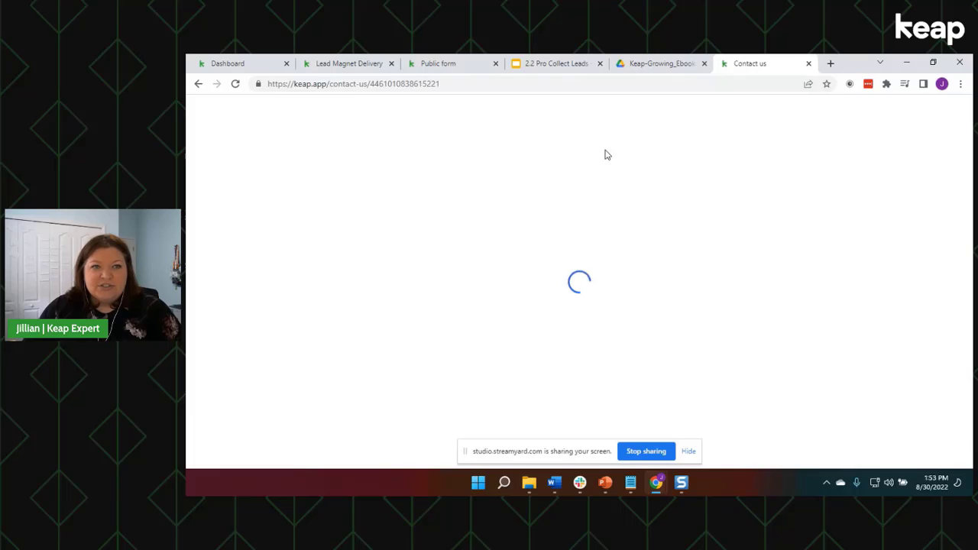
scroll(755, 208, down, 2)
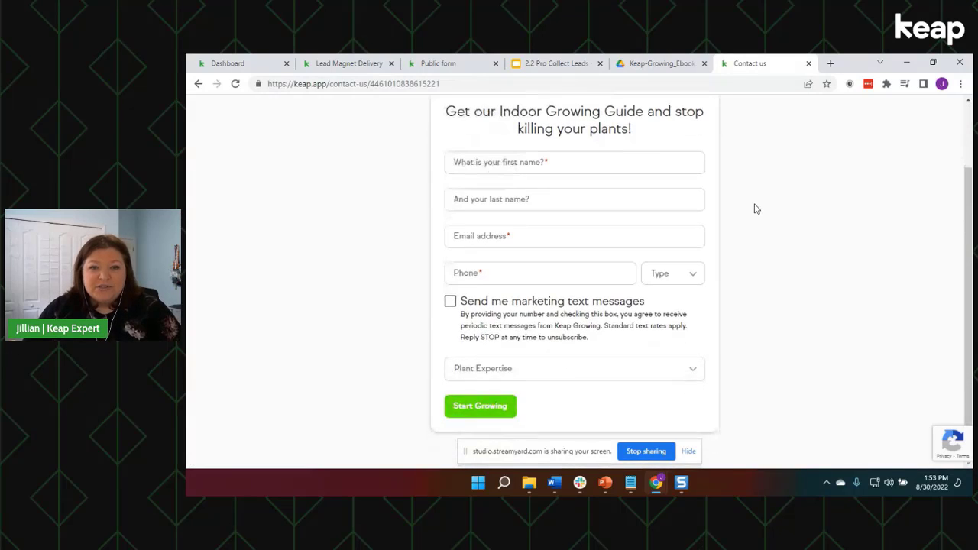
scroll(755, 208, up, 1)
scroll(755, 208, down, 2)
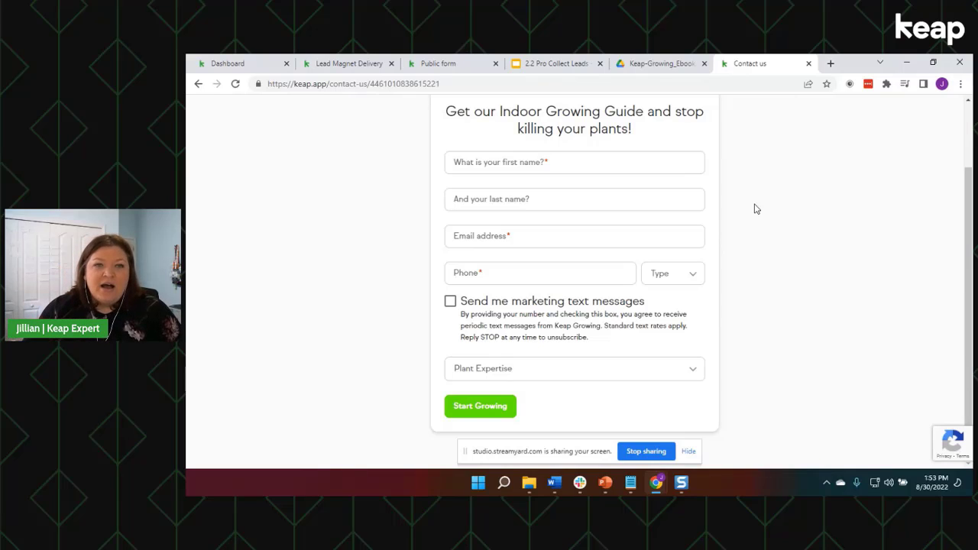
scroll(750, 207, up, 1)
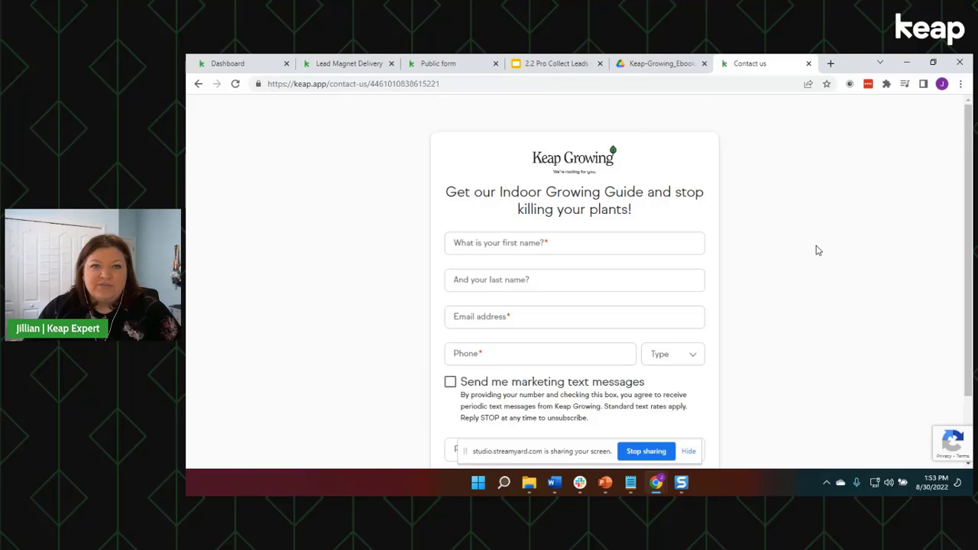
Save and exit the form editor, and reopen the Lead Magnet Delivery advanced automation for setup.
click(467, 67)
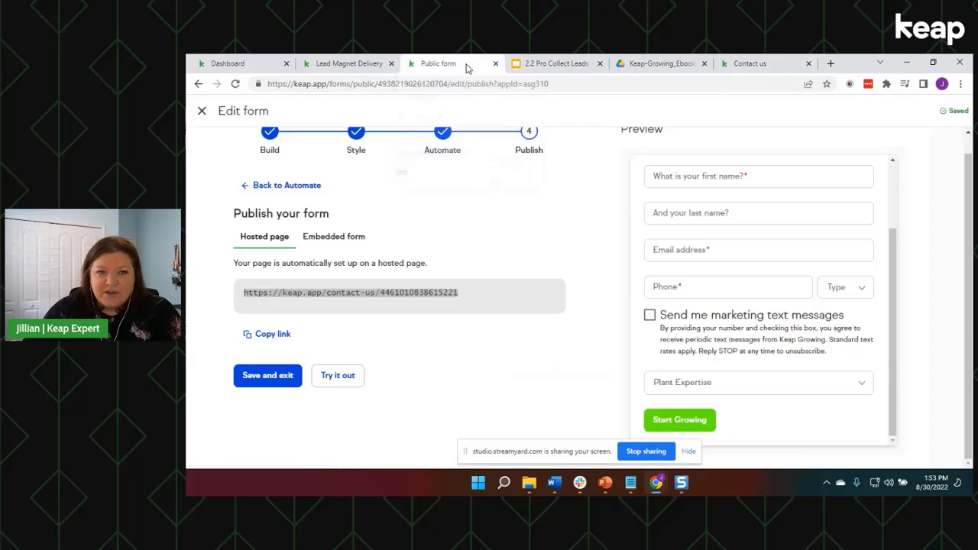
click(270, 380)
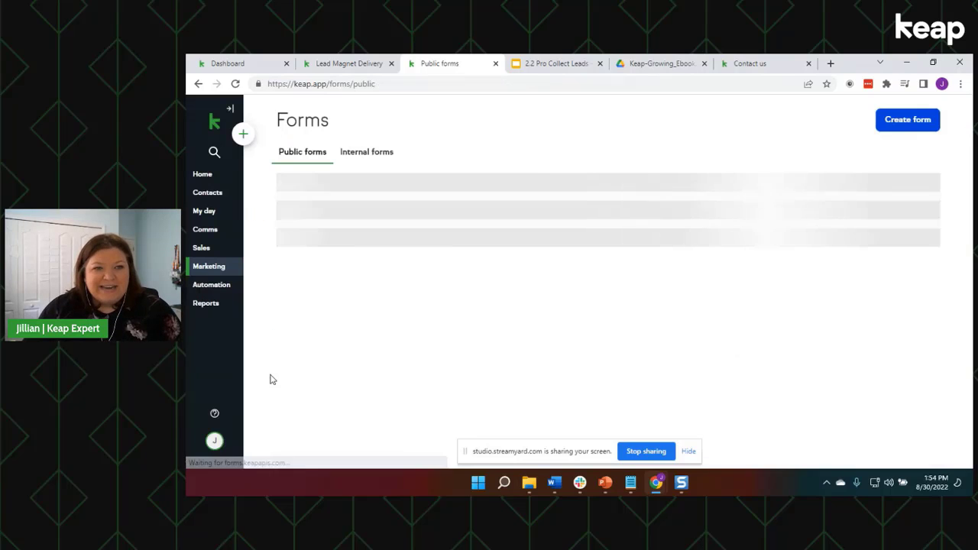
click(206, 291)
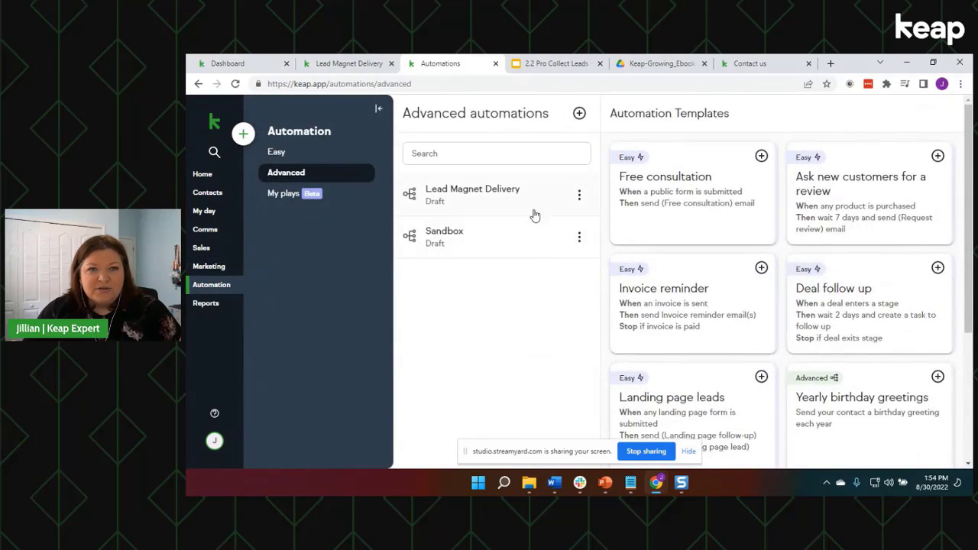
click(519, 196)
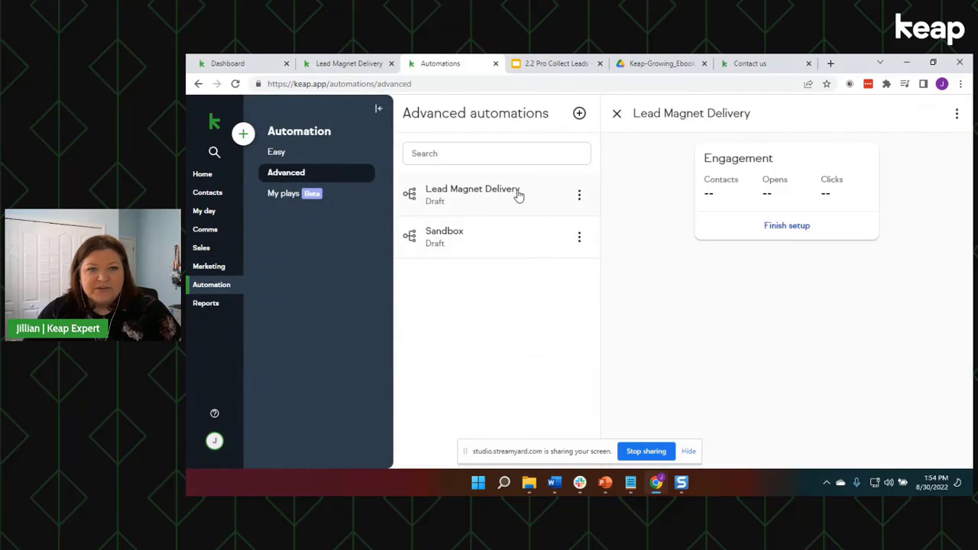
click(780, 227)
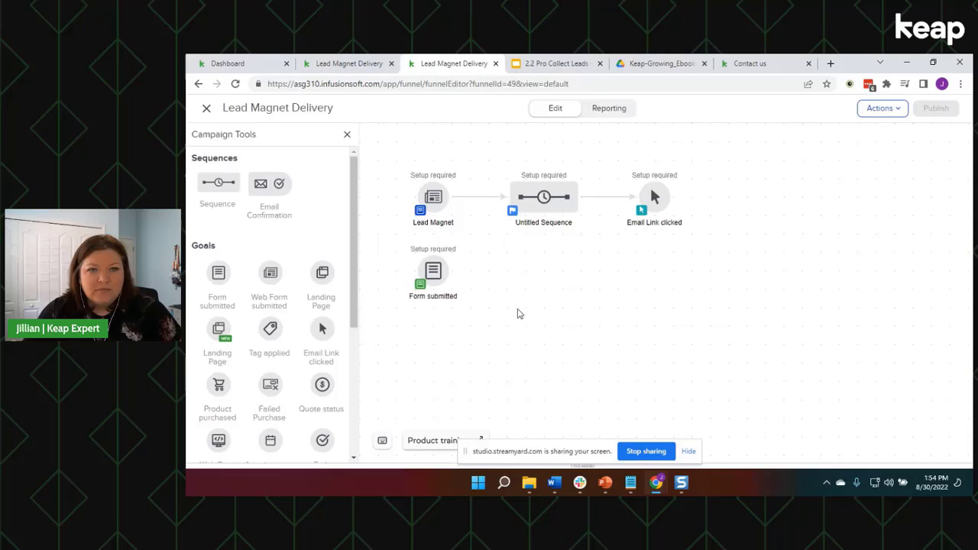
Rename the Form submitted goal on the campaign canvas as Growing Guide.
drag(517, 307, 515, 197)
drag(440, 166, 441, 222)
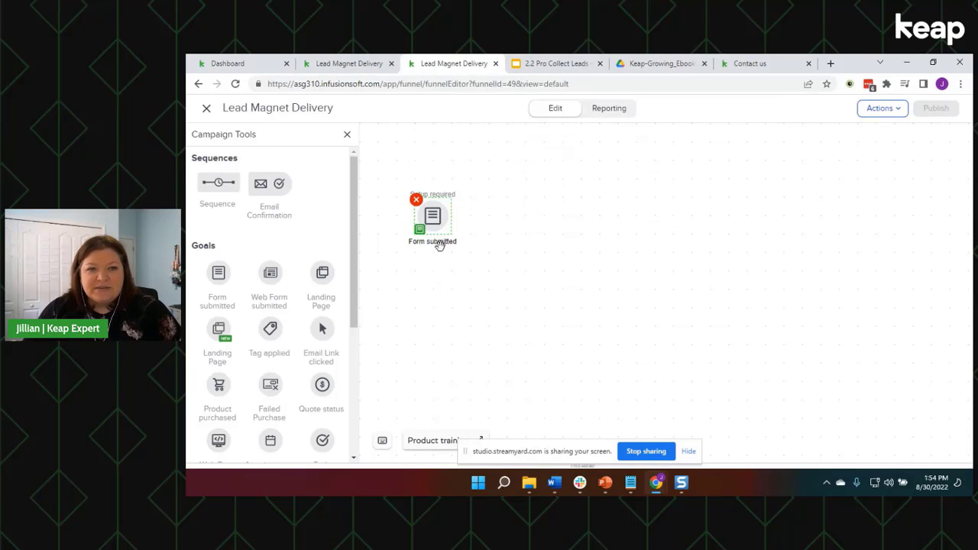
double_click(440, 242)
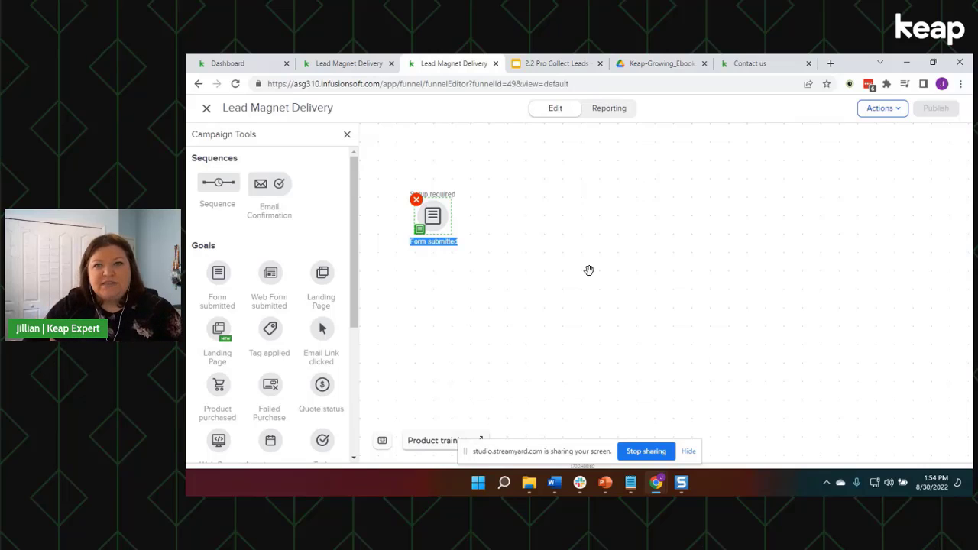
click(777, 65)
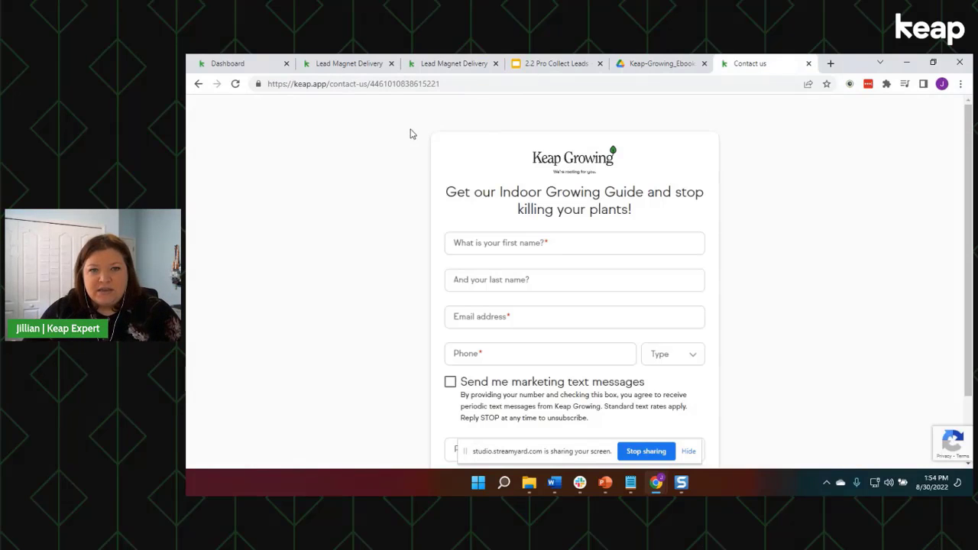
click(452, 65)
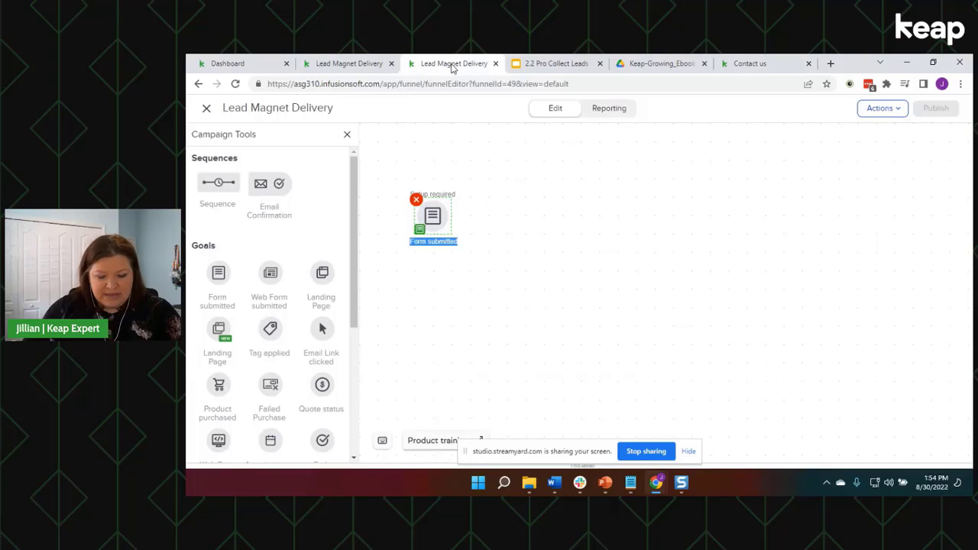
text(Growing)
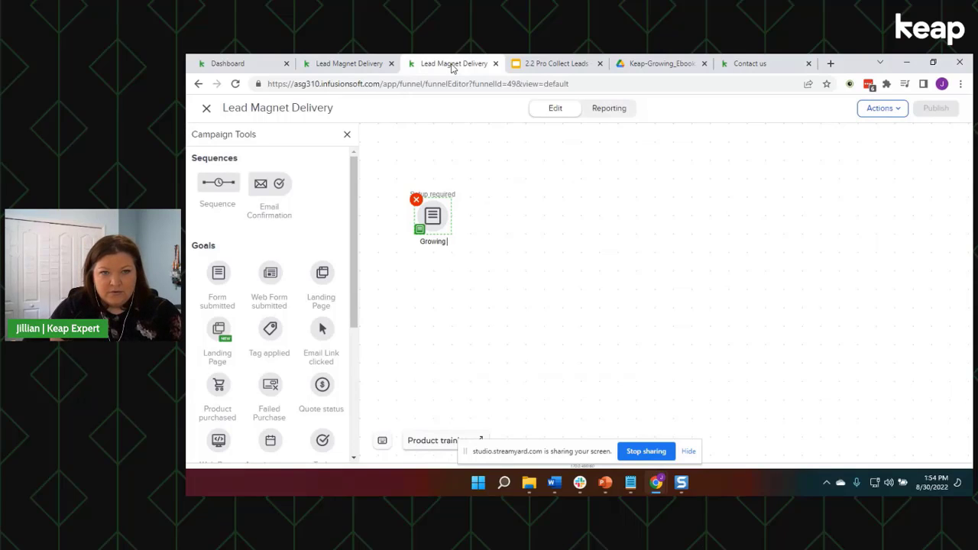
text( Guide)
click(544, 203)
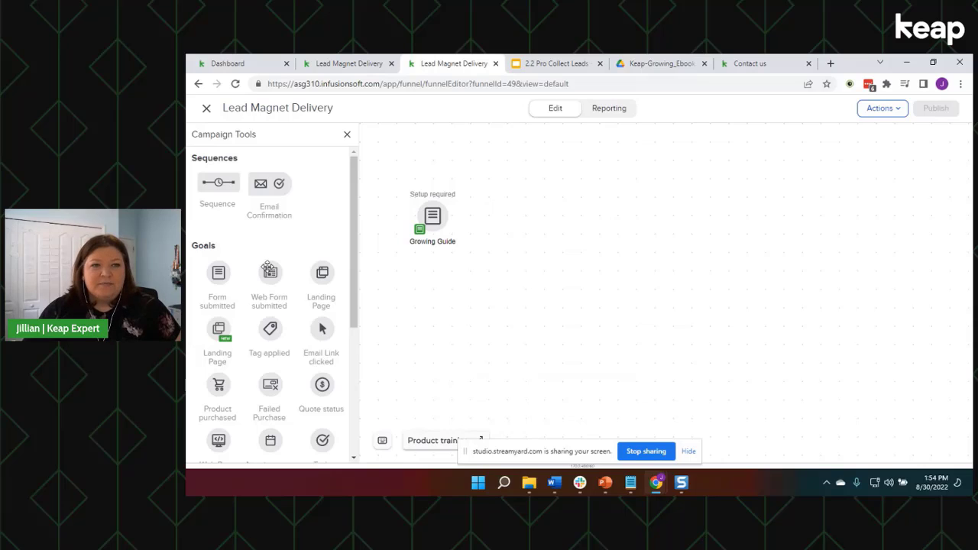
scroll(269, 272, down, 5)
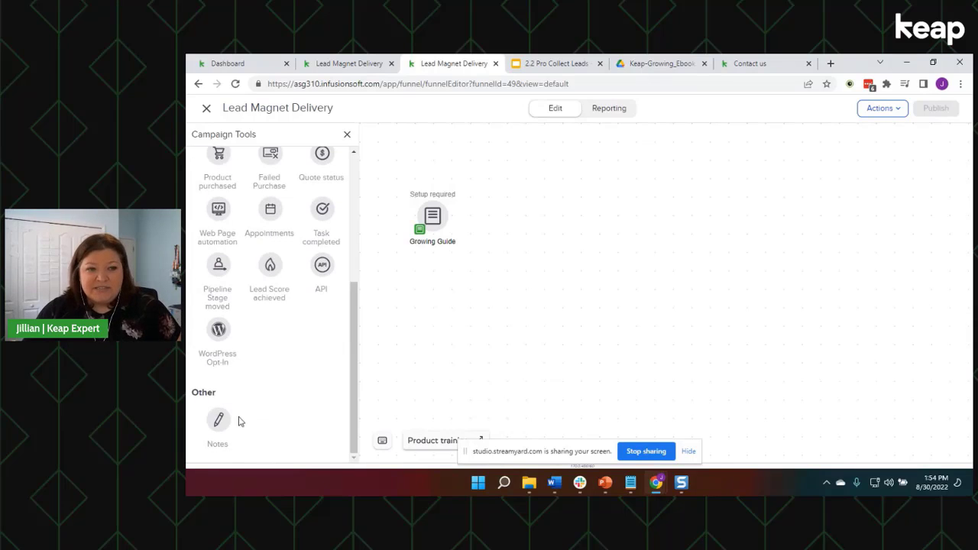
drag(222, 421, 397, 324)
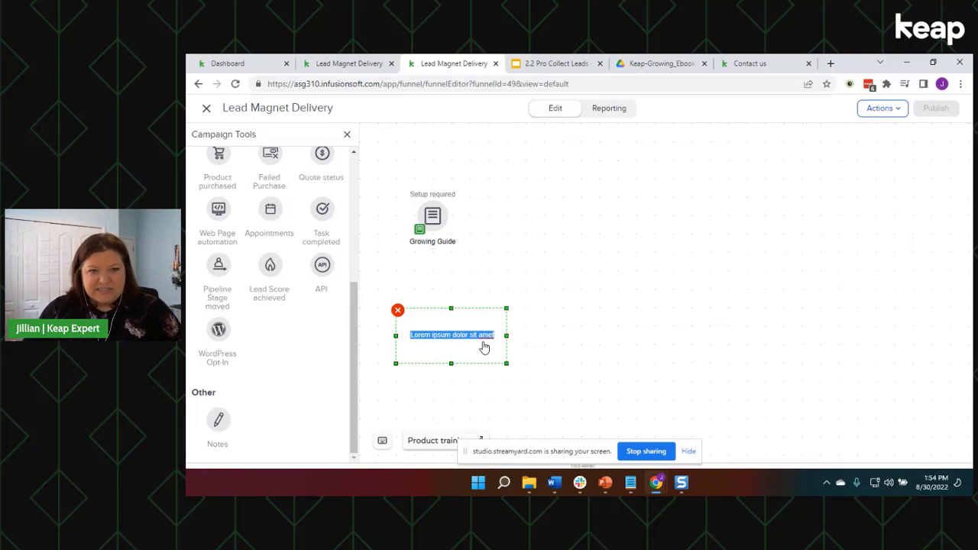
key(ctrl+v)
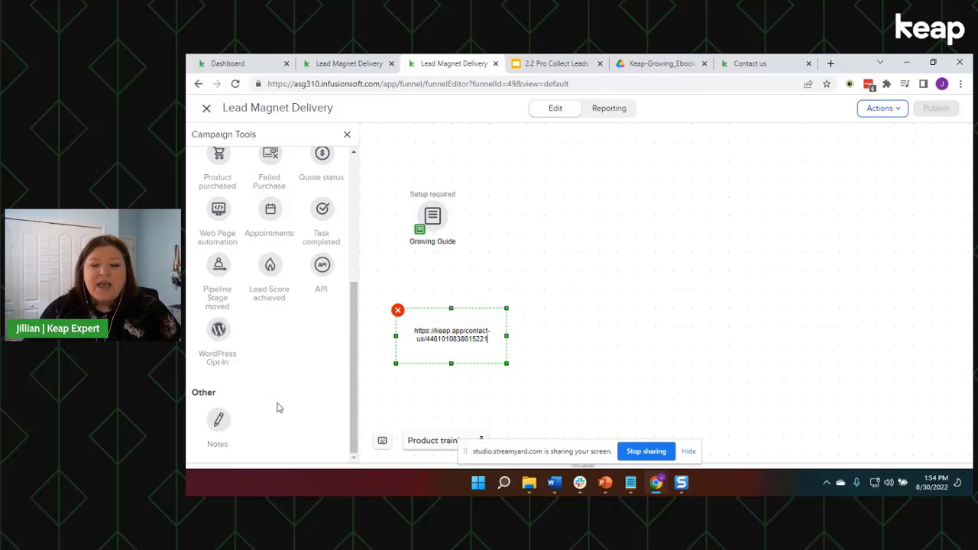
click(779, 64)
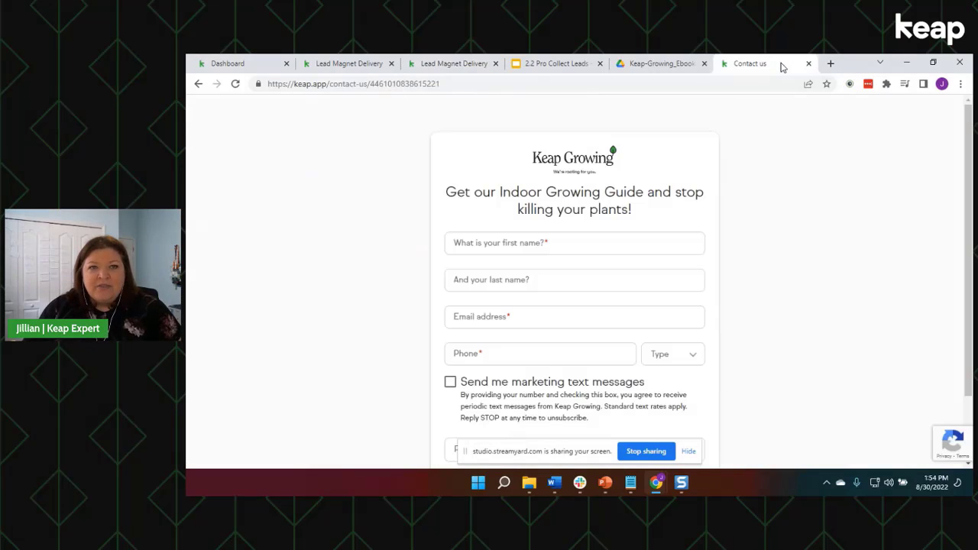
click(448, 62)
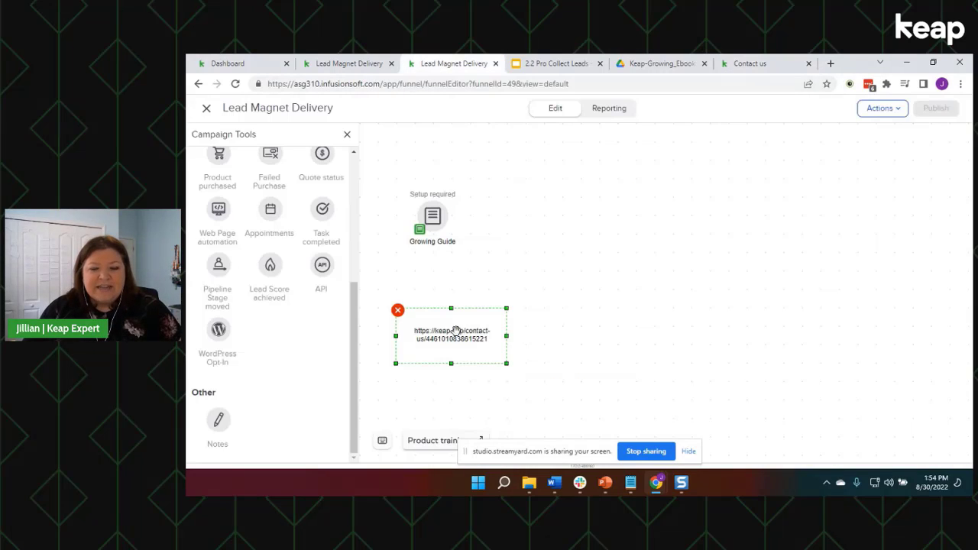
click(560, 323)
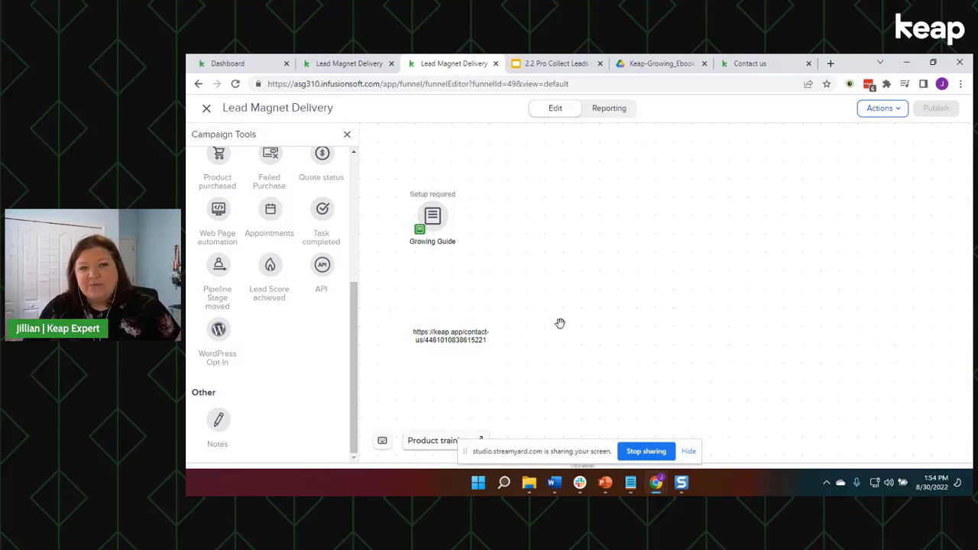
Move the form link note slightly up so it sits closer beneath the Growing Guide goal.
click(443, 343)
right_click(445, 343)
click(480, 312)
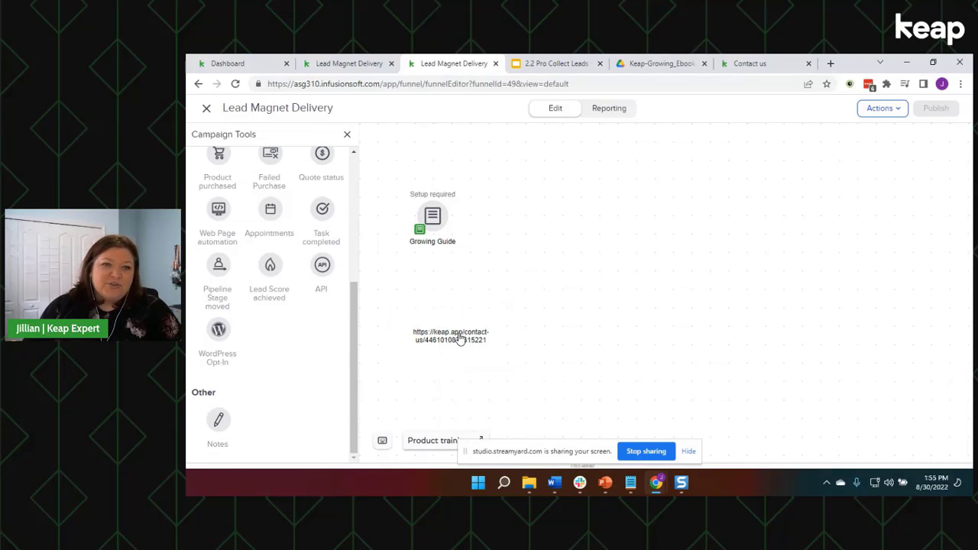
mouse_move(440, 220)
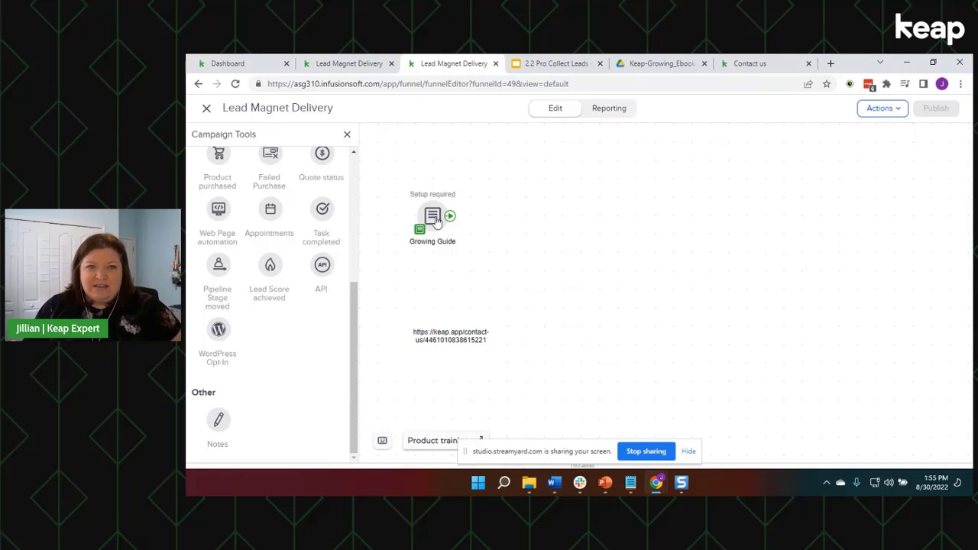
right_click(454, 331)
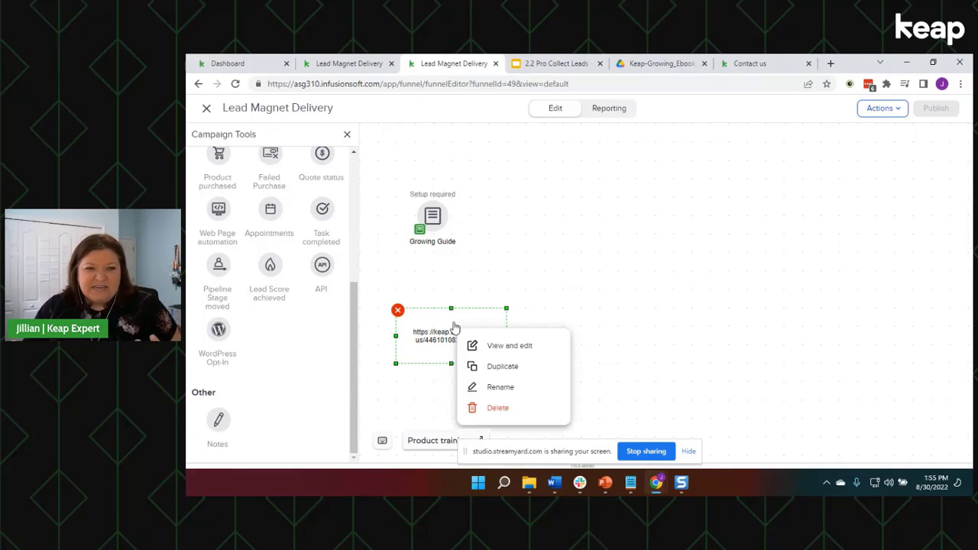
drag(454, 330, 433, 315)
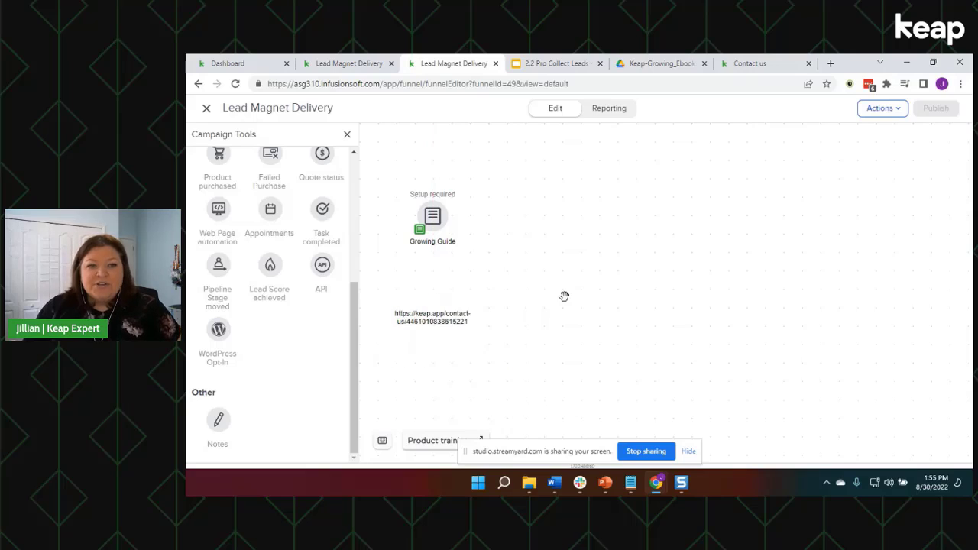
right_click(460, 332)
click(603, 277)
click(603, 276)
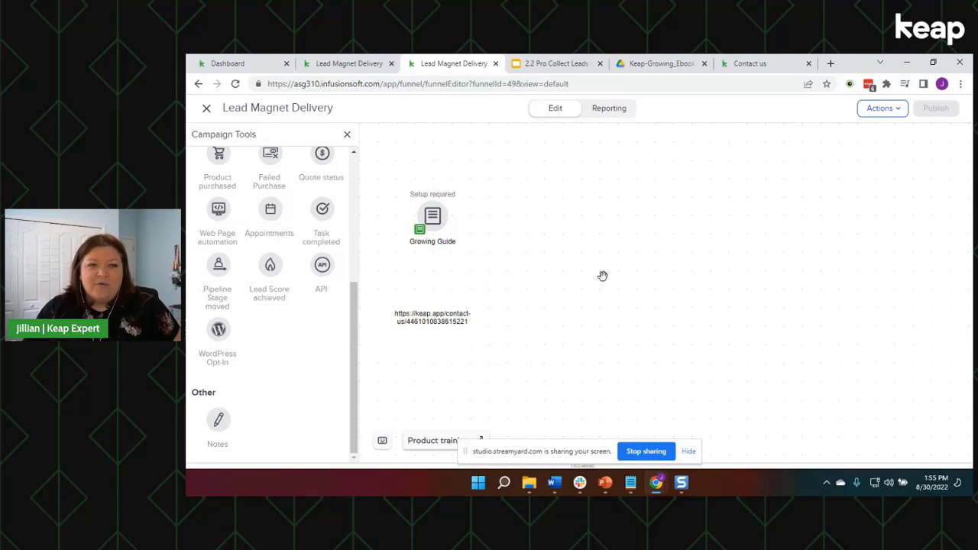
scroll(286, 304, up, 5)
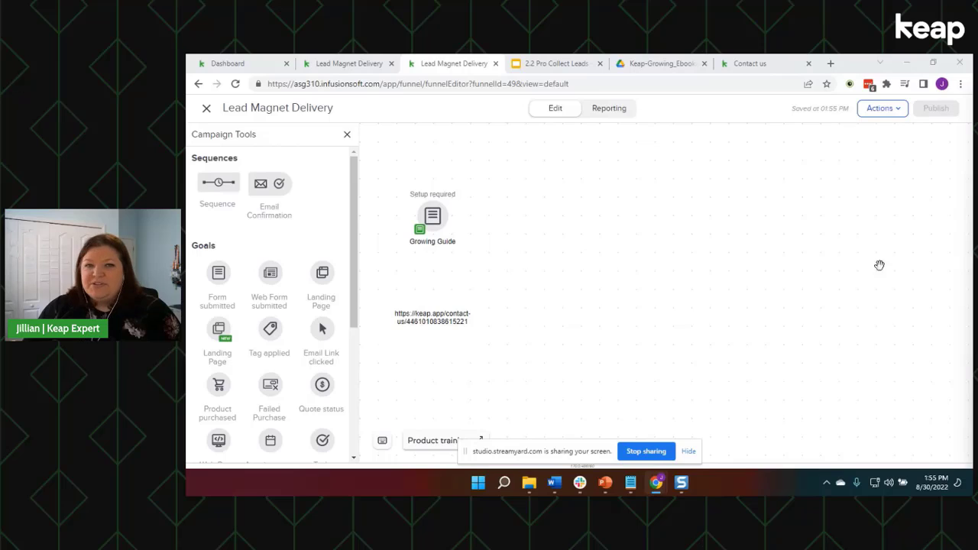
mouse_move(786, 245)
mouse_down()
mouse_move(782, 298)
mouse_move(782, 256)
mouse_up()
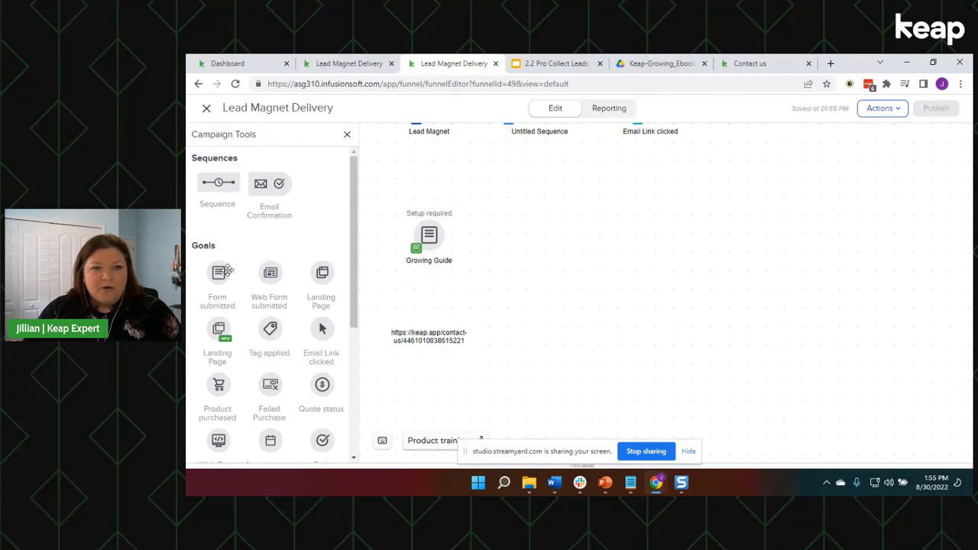
drag(219, 272, 614, 237)
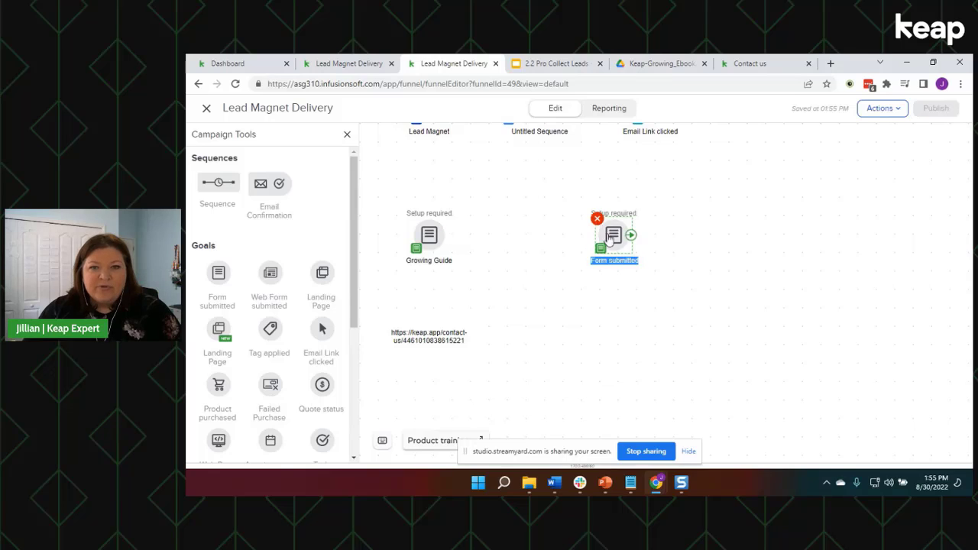
click(598, 220)
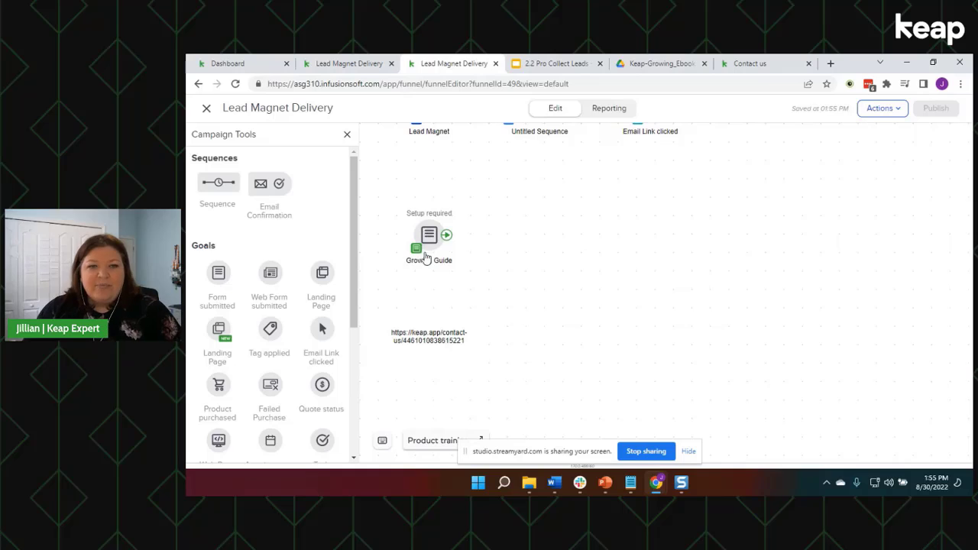
Re-enter Growing Guide as the name of the existing form goal.
click(436, 258)
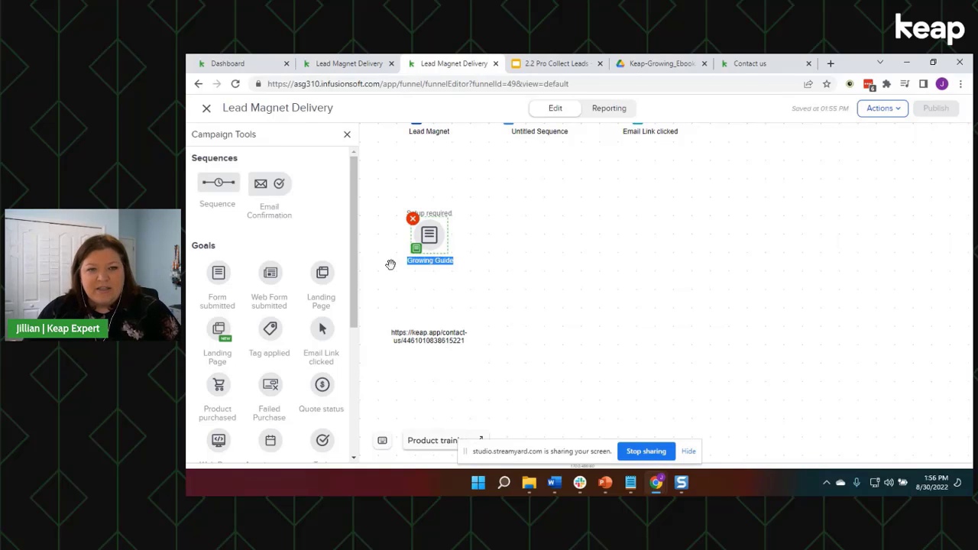
text(G)
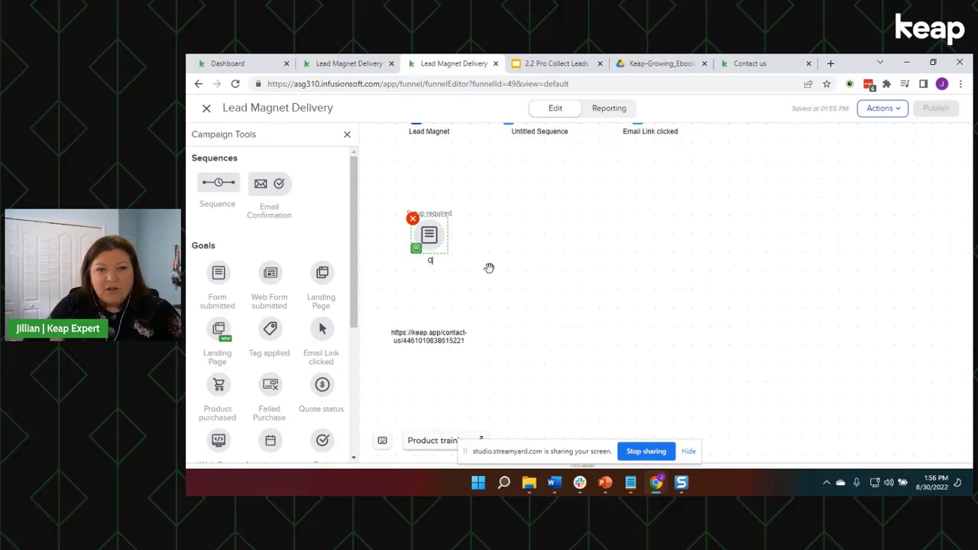
text(rowing Guide)
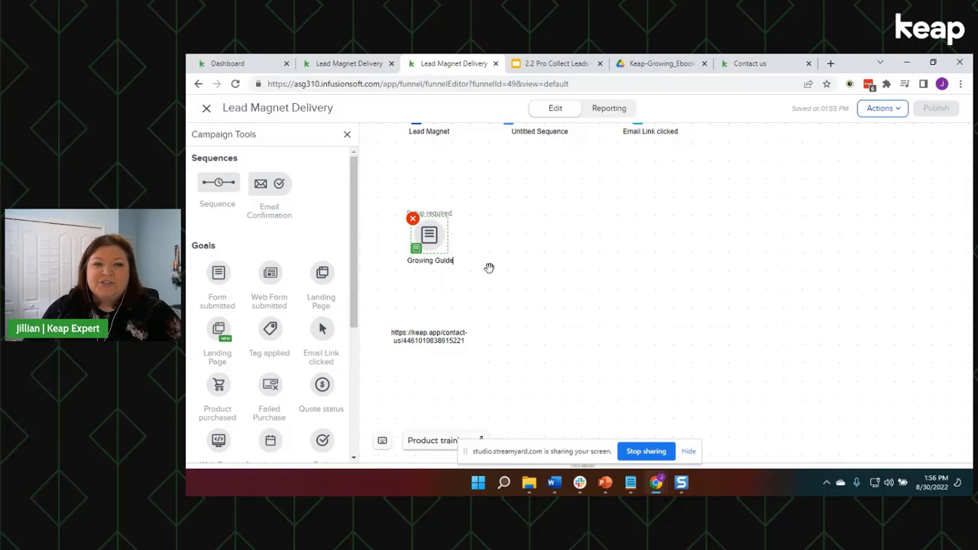
click(489, 268)
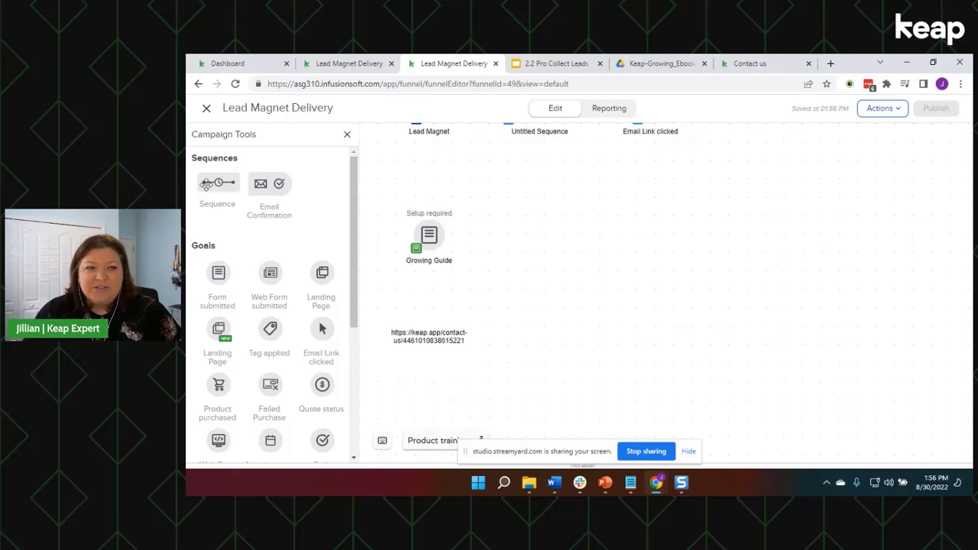
Add a sequence to the right of the Growing Guide goal and connect the goal to it.
drag(206, 184, 512, 233)
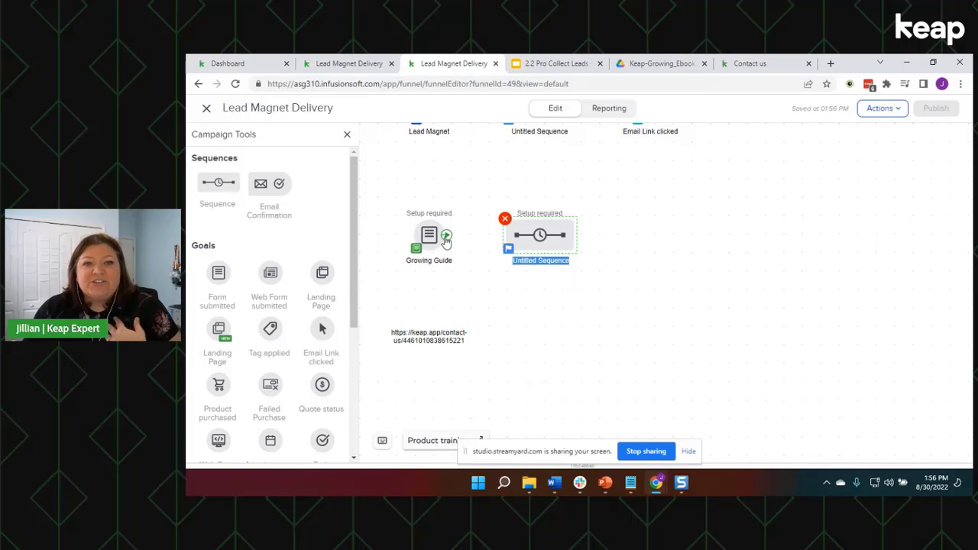
drag(379, 180, 526, 289)
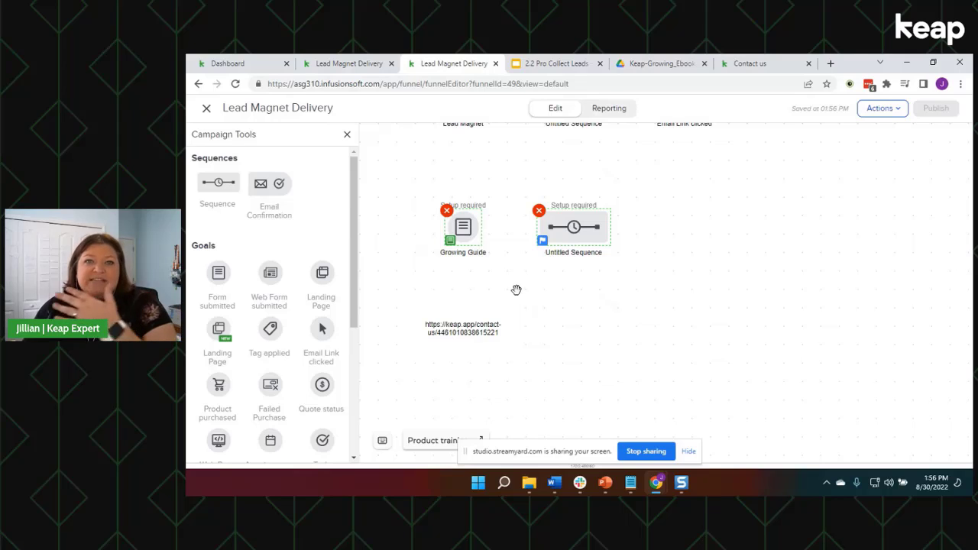
click(517, 290)
drag(482, 227, 550, 233)
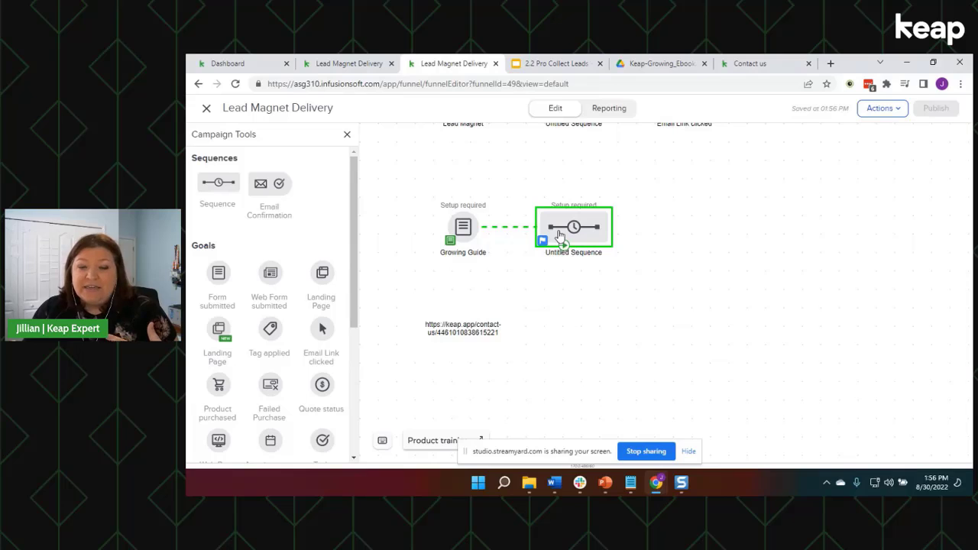
drag(560, 236, 561, 237)
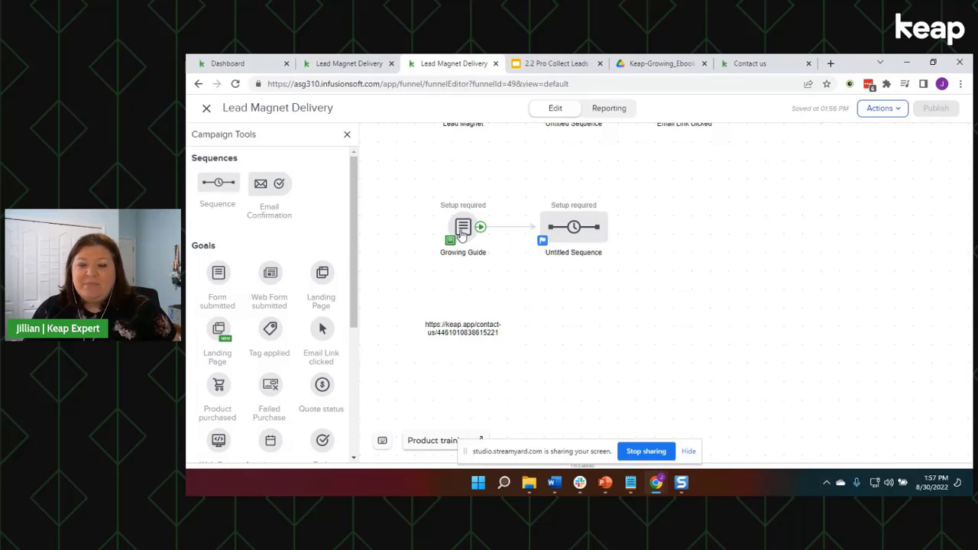
drag(415, 175, 509, 280)
click(509, 275)
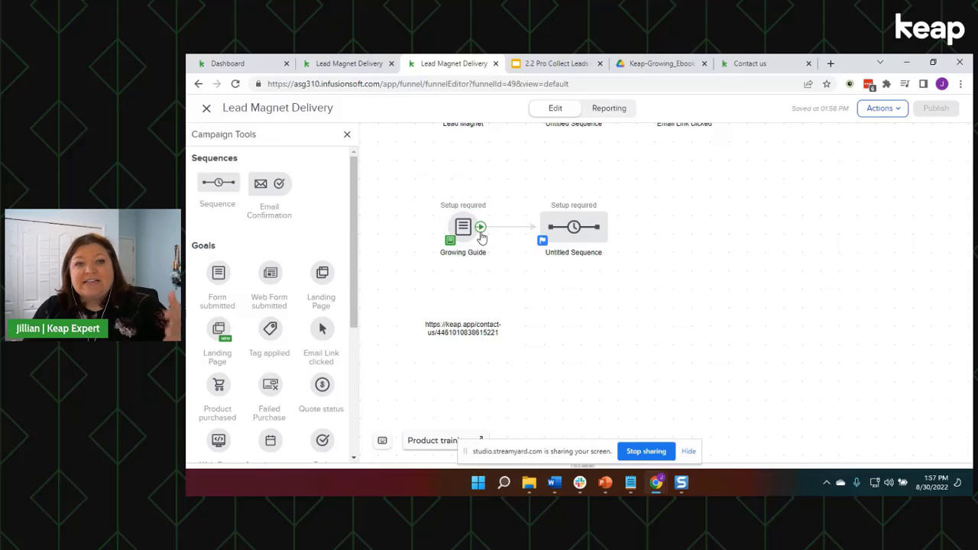
right_click(573, 223)
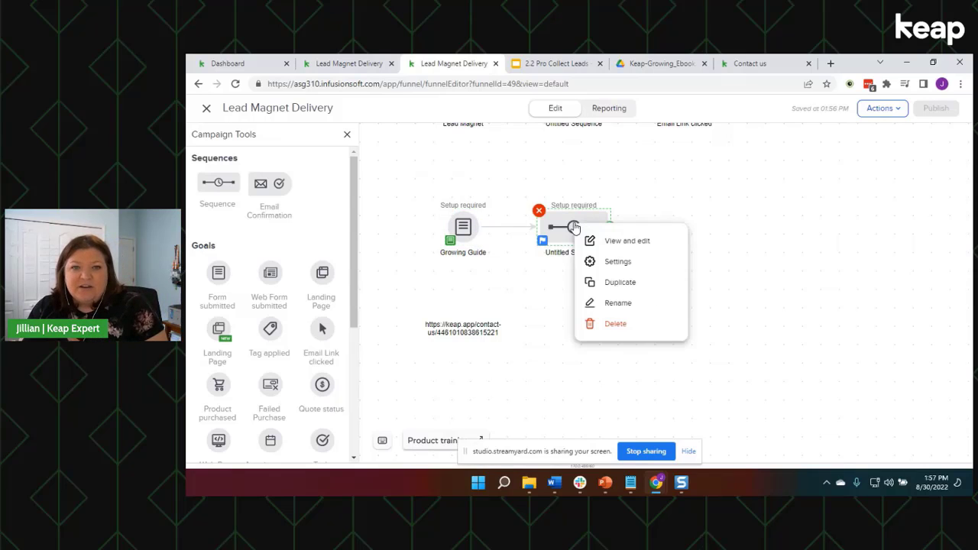
click(542, 290)
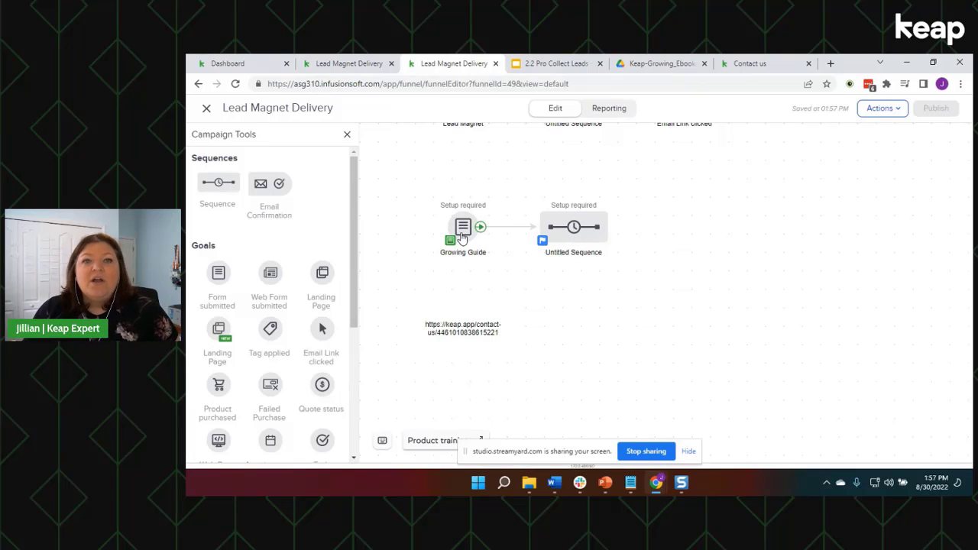
Rename the sequence connected to the Growing Guide goal as "Deliver the Growing Guide and 2 email follow-up".
click(569, 252)
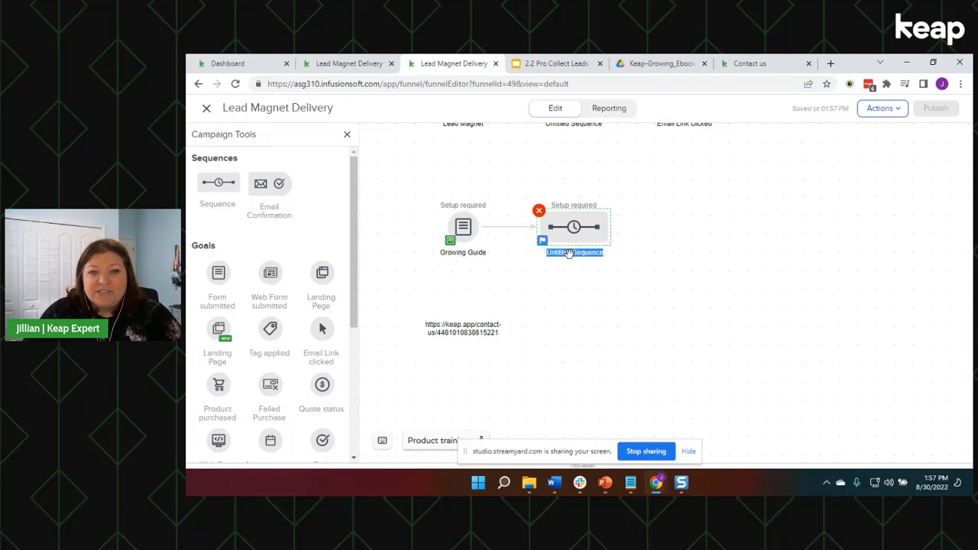
double_click(586, 253)
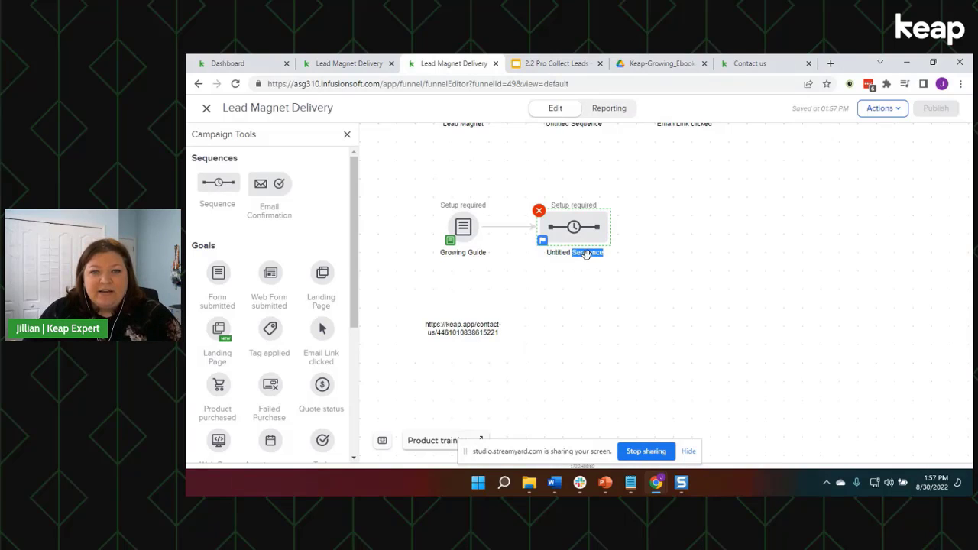
triple_click(576, 253)
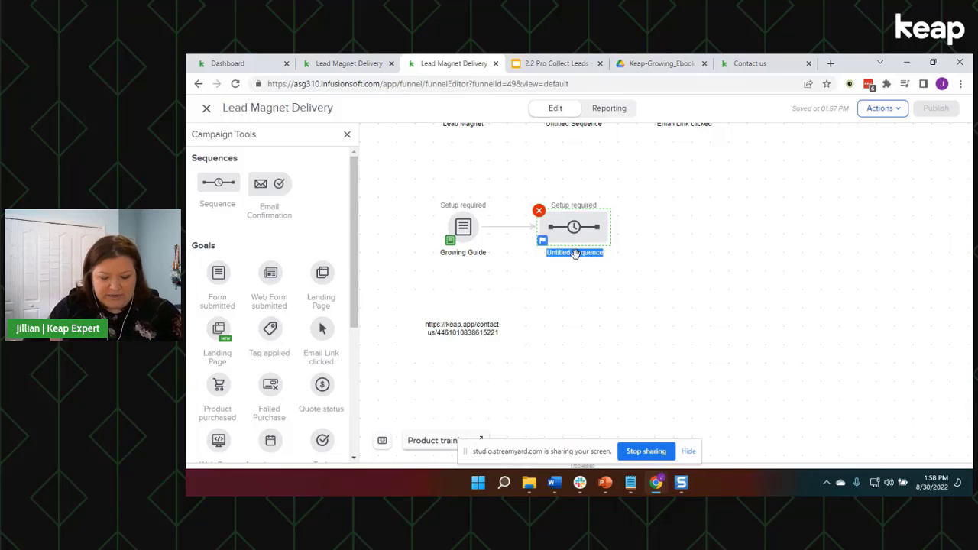
text(Deliver)
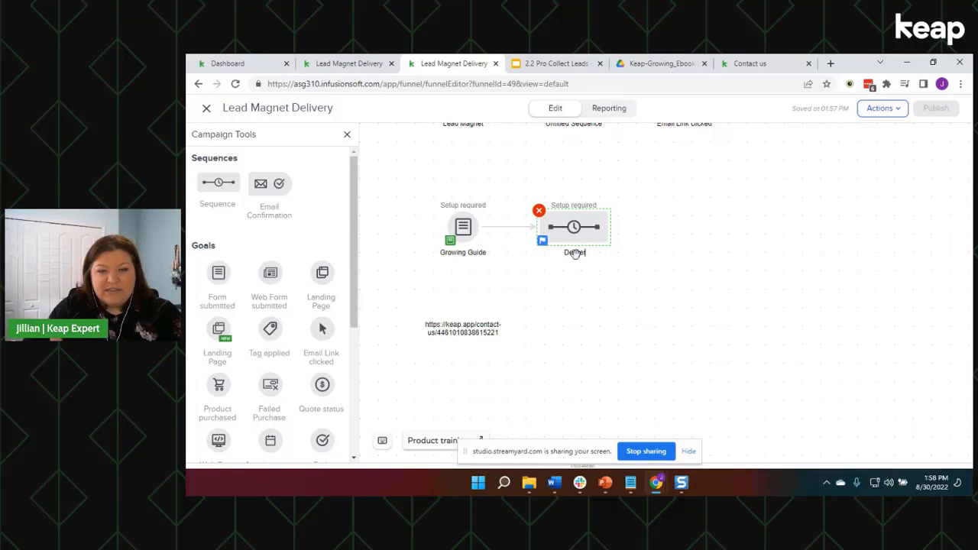
text( the Growin)
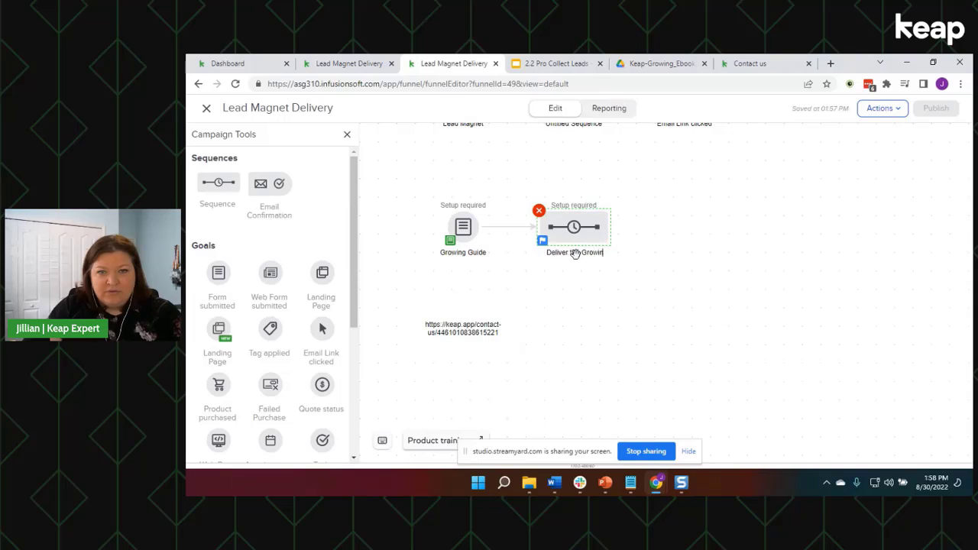
text(g Guide)
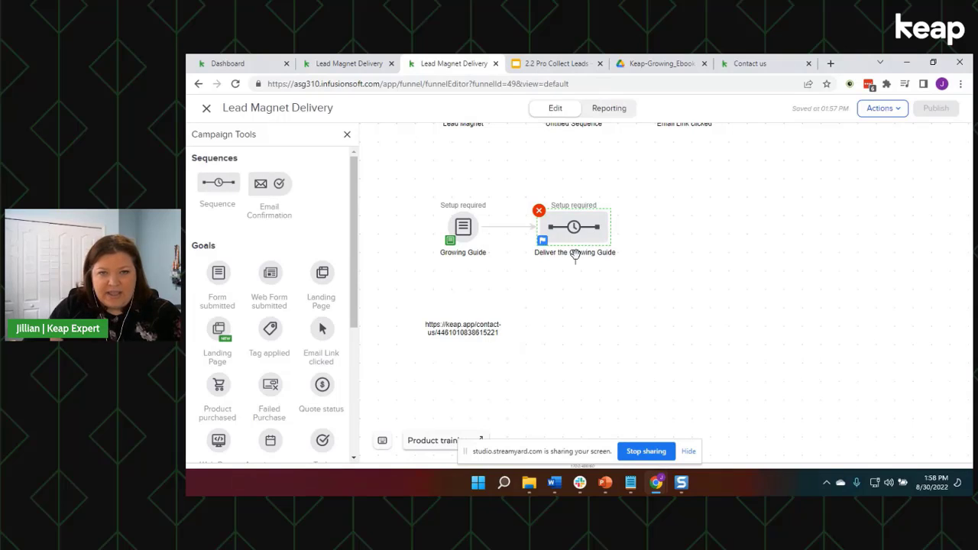
text( and)
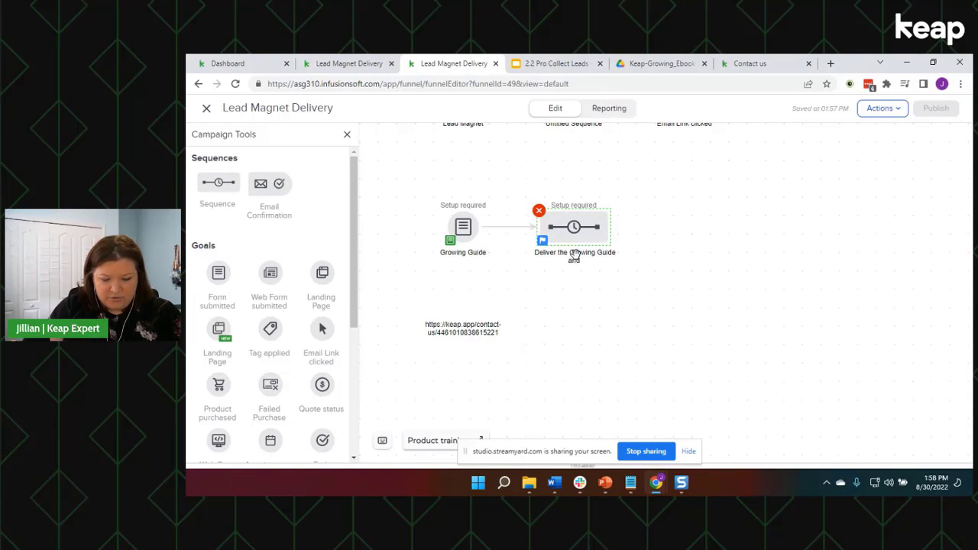
text( 2 email fo)
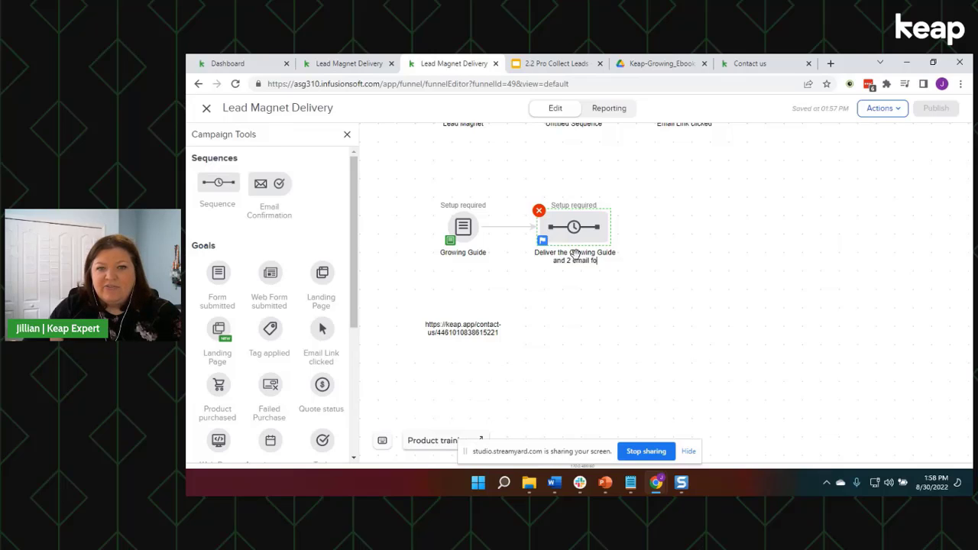
text(llow-up)
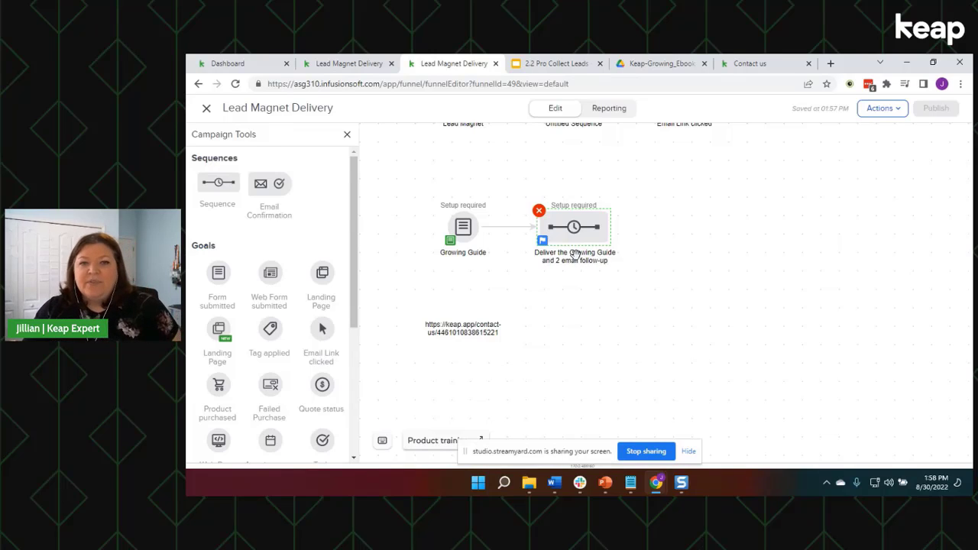
Add an Email Link clicked goal to the right of the Growing Guide delivery sequence and connect the sequence to it.
click(583, 306)
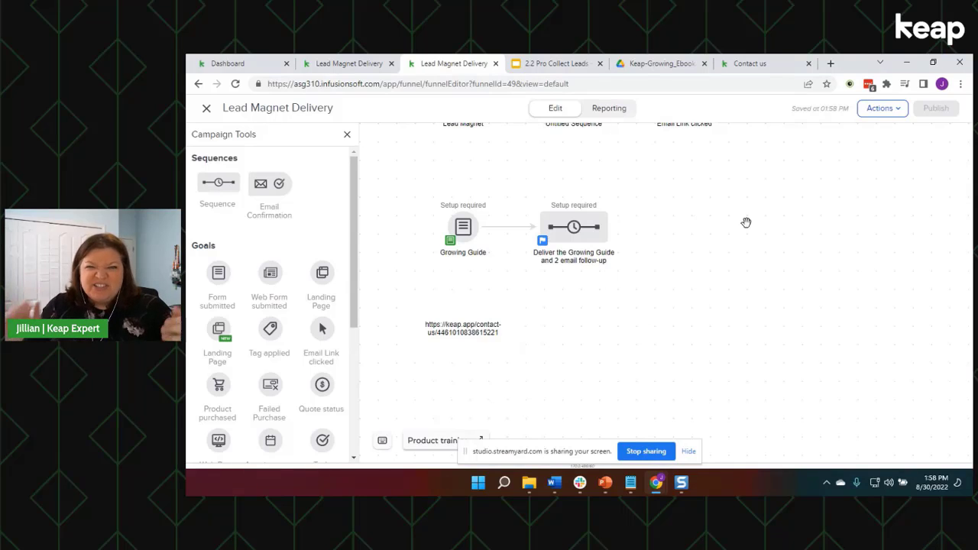
drag(746, 222, 740, 202)
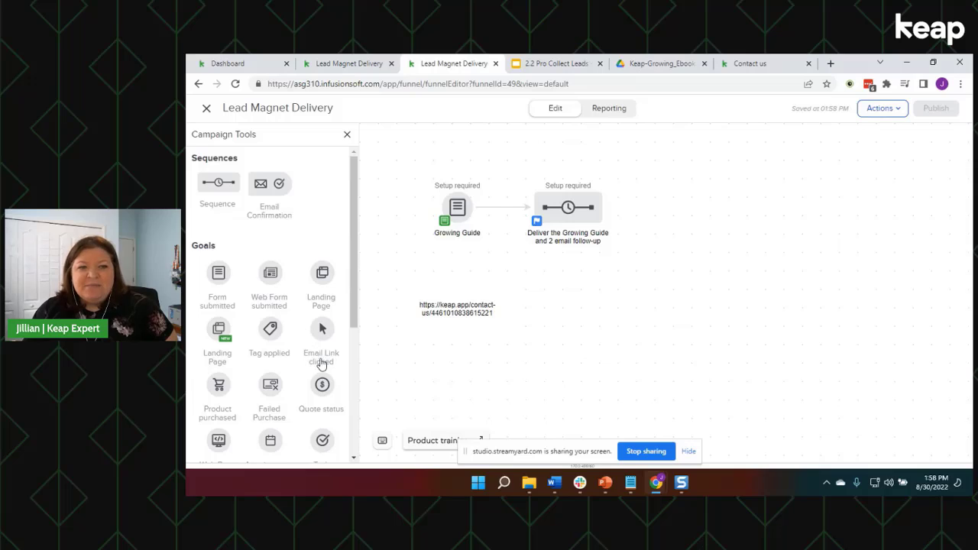
drag(323, 334, 674, 197)
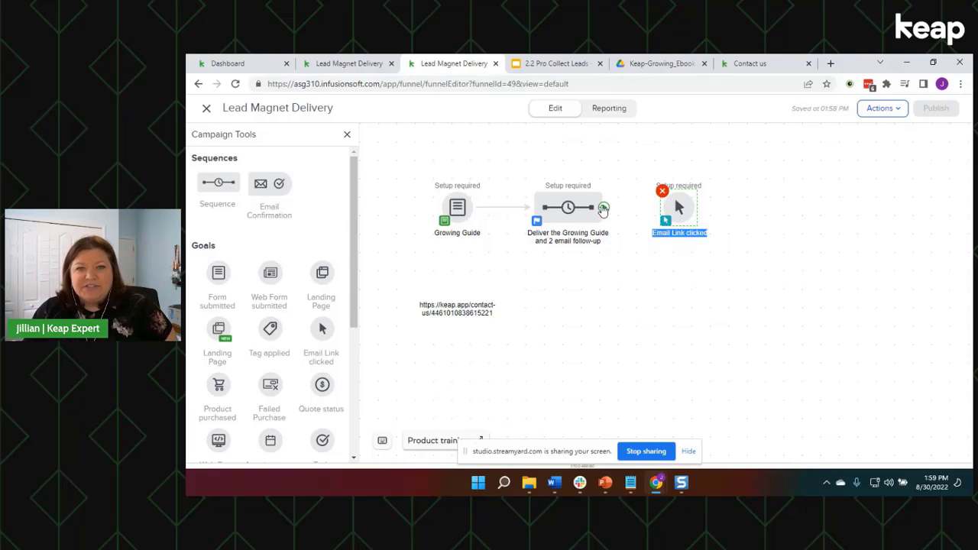
drag(604, 207, 684, 210)
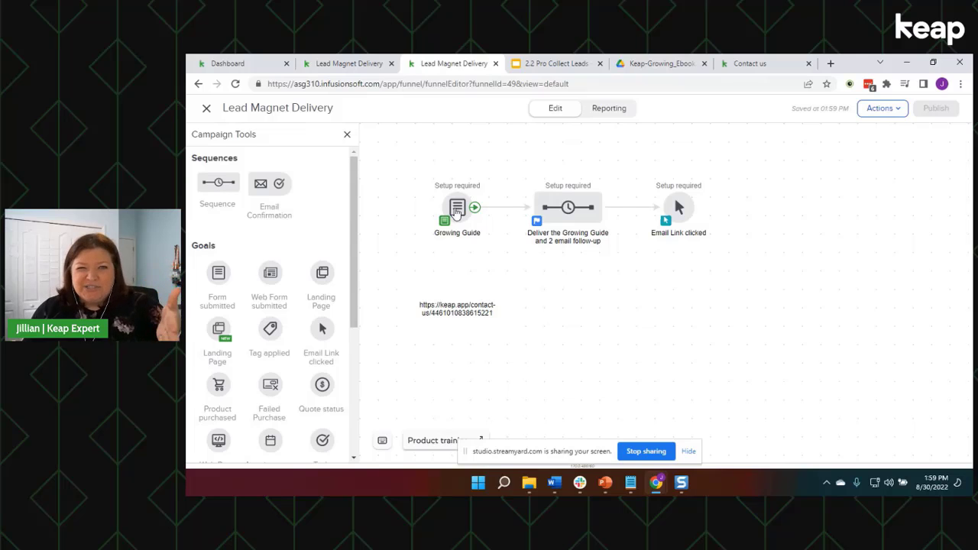
drag(414, 157, 501, 273)
click(567, 208)
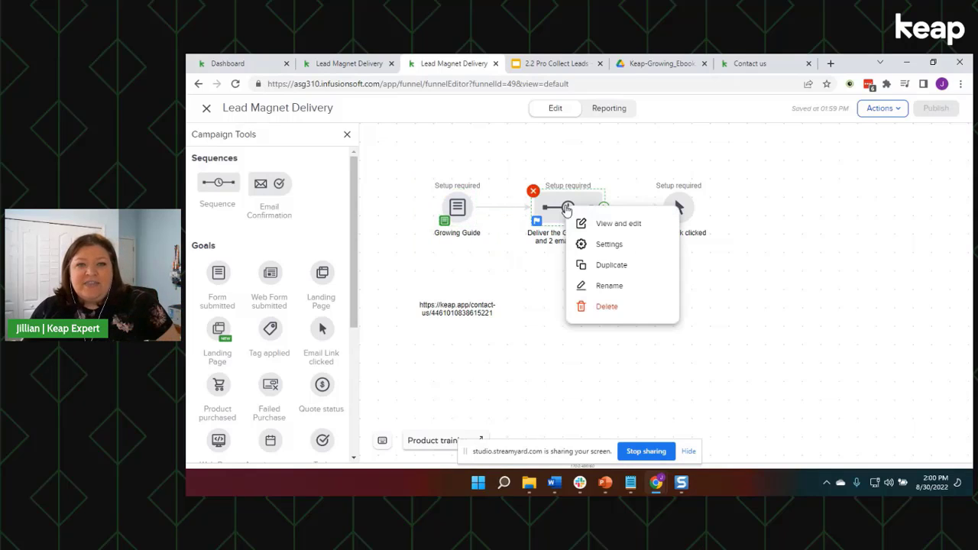
click(528, 298)
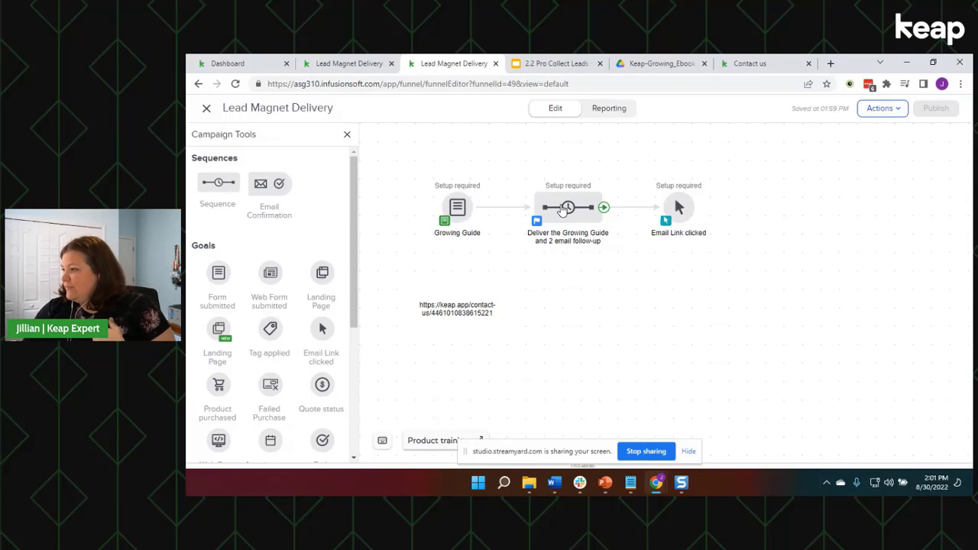
Open the Growing Guide delivery sequence and add a new-style email message connected after Start.
double_click(562, 209)
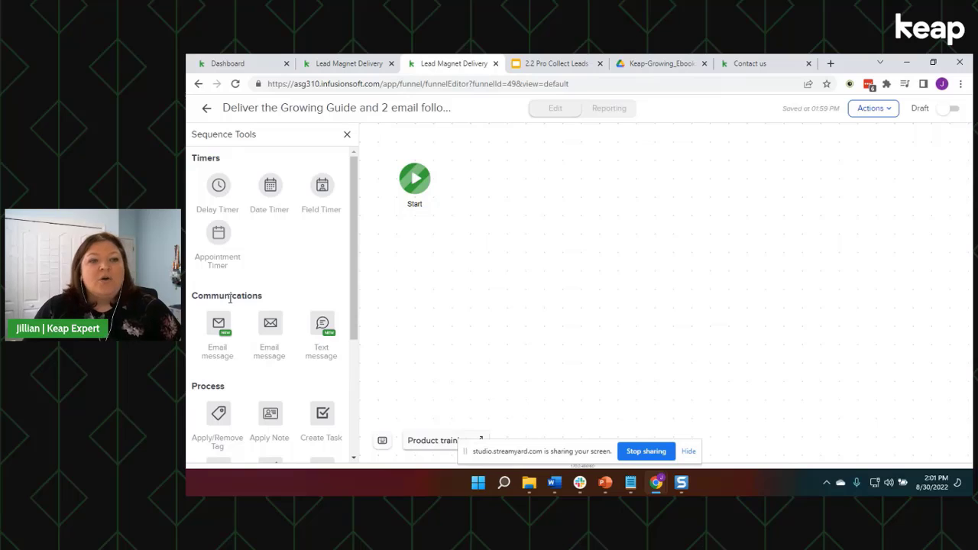
drag(217, 330, 505, 182)
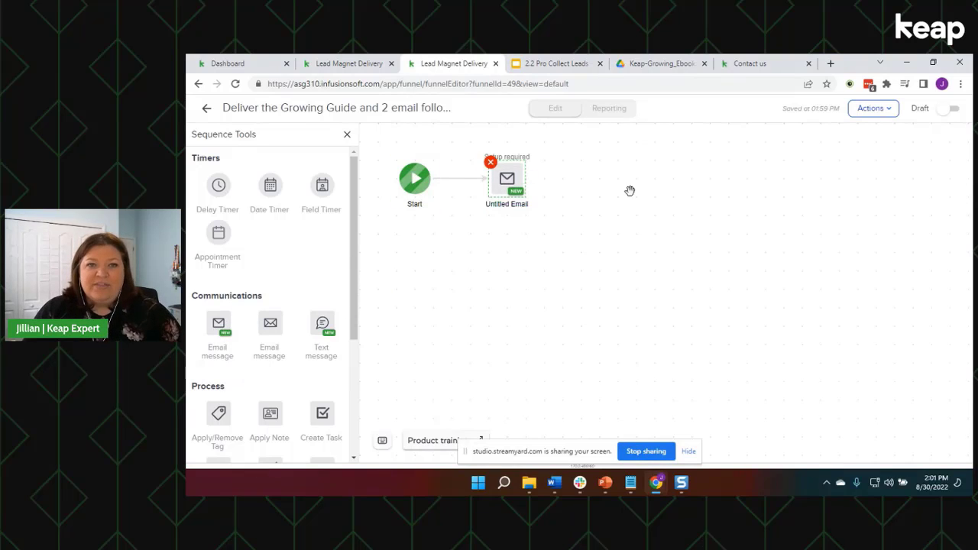
Copy the Google Drive link of Keap-Growing_Ebook.pdf and paste it into a new note on the canvas below the sequence's email.
click(663, 64)
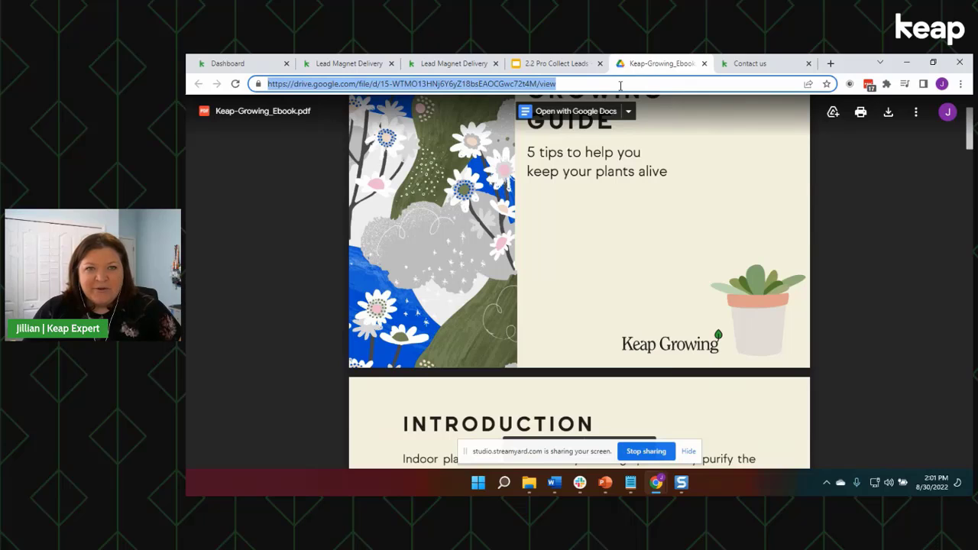
click(459, 64)
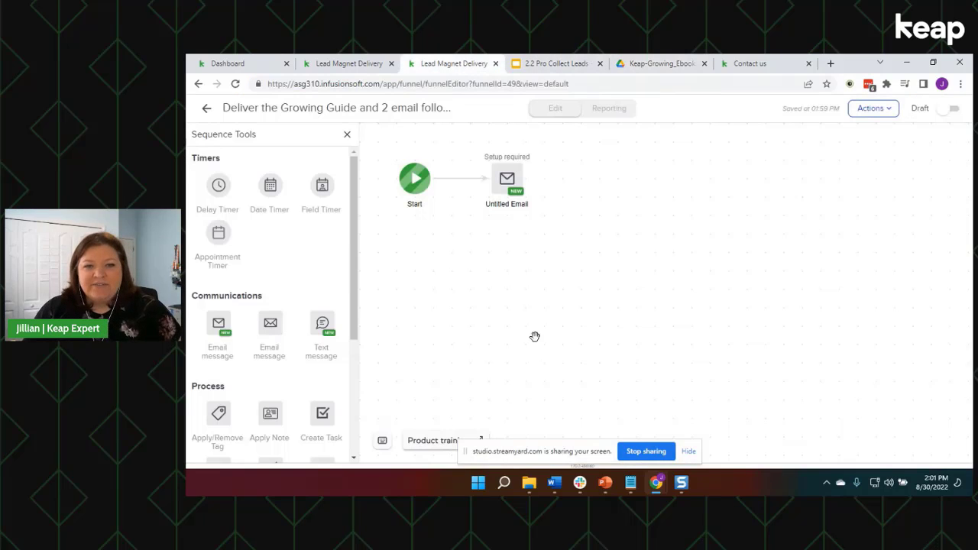
scroll(310, 286, down, 3)
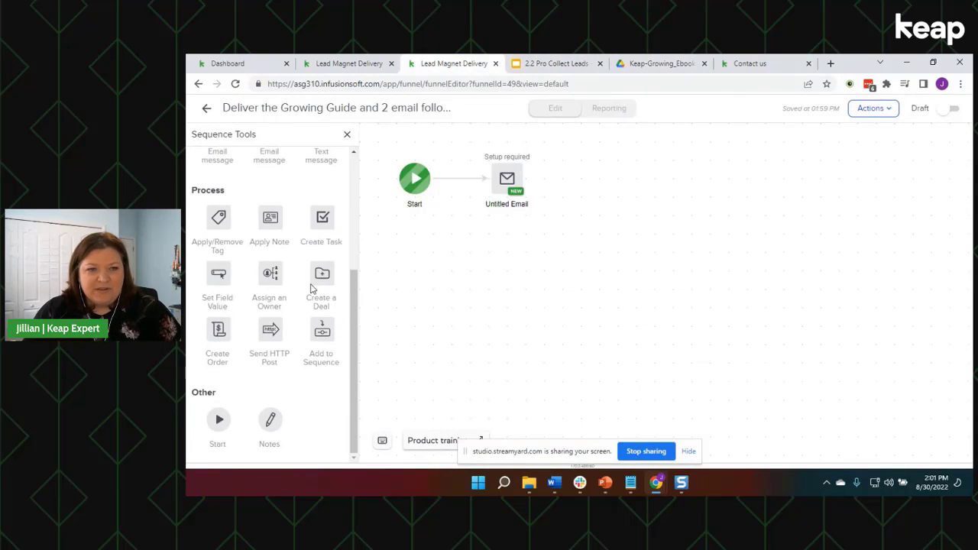
drag(270, 420, 434, 350)
key(ctrl+v)
click(583, 343)
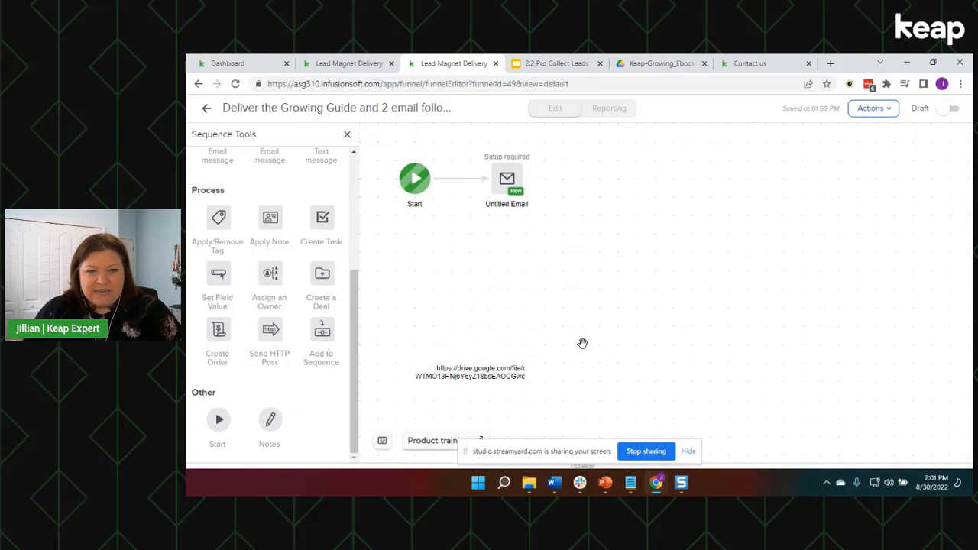
click(459, 383)
click(624, 317)
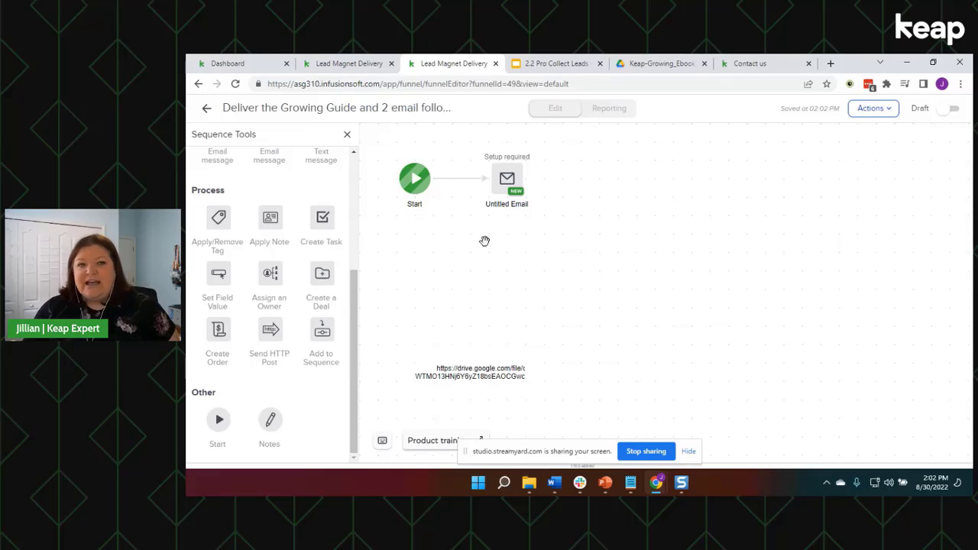
Return to the campaign, delete and redraw the connection from the Growing Guide goal to its sequence, and reopen that sequence.
click(208, 110)
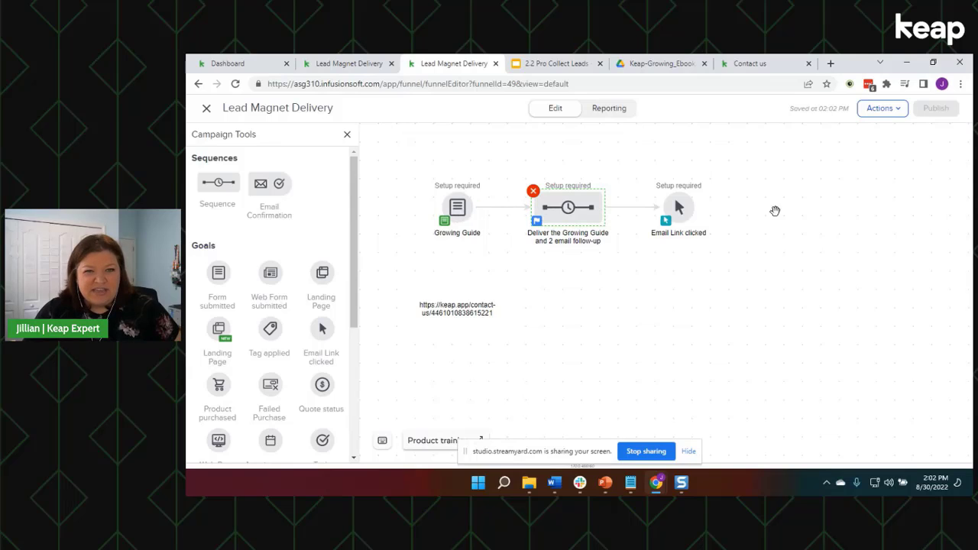
click(515, 207)
key(Delete)
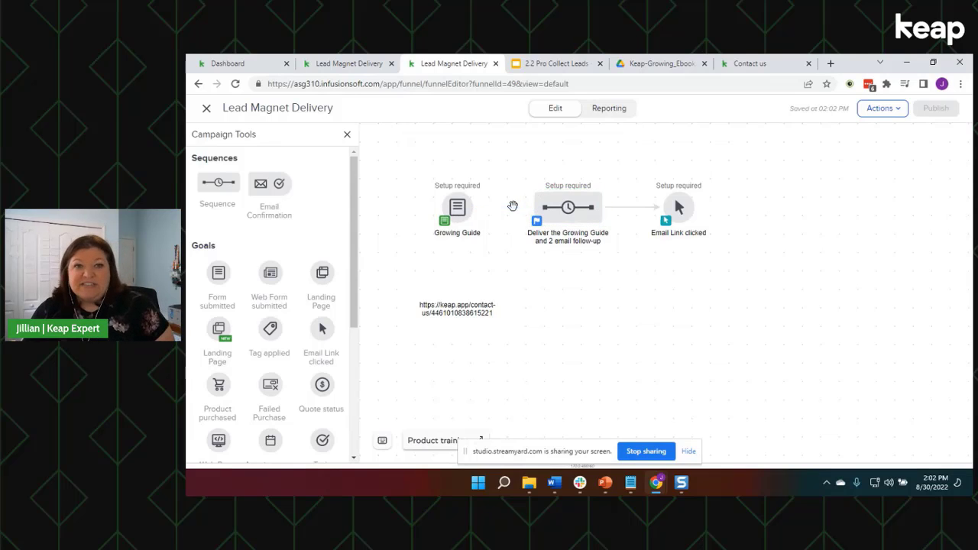
mouse_move(457, 216)
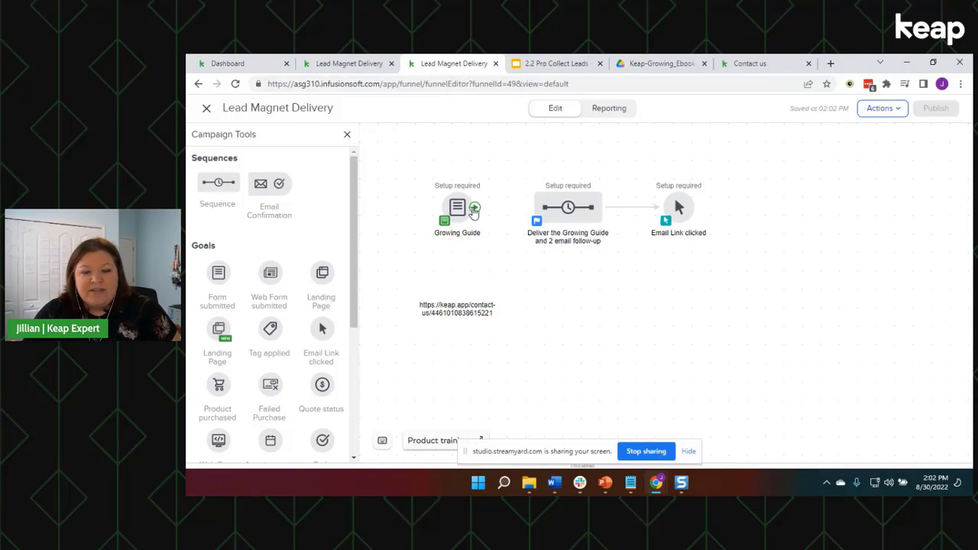
drag(474, 213, 550, 208)
double_click(556, 208)
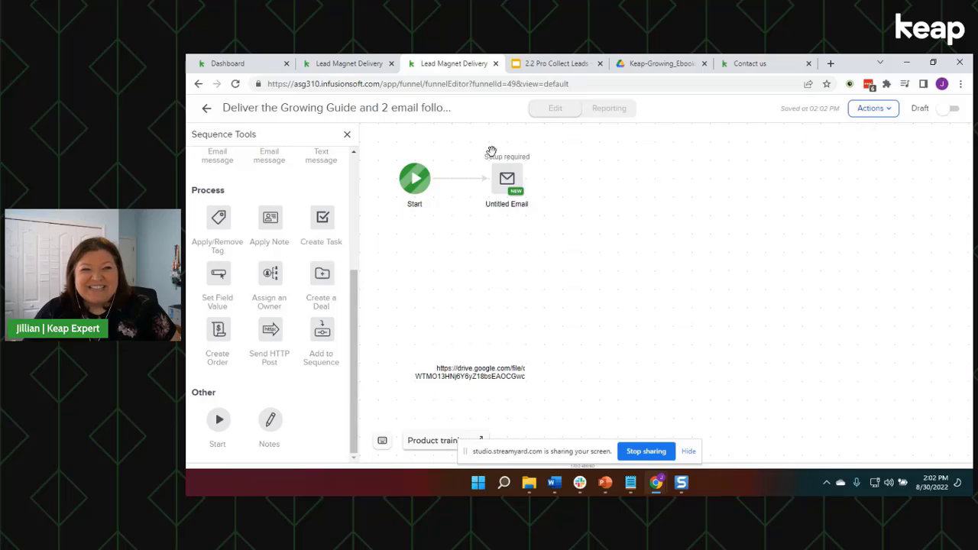
Rename the untitled email after Start as "Delivery Email".
scroll(258, 248, up, 3)
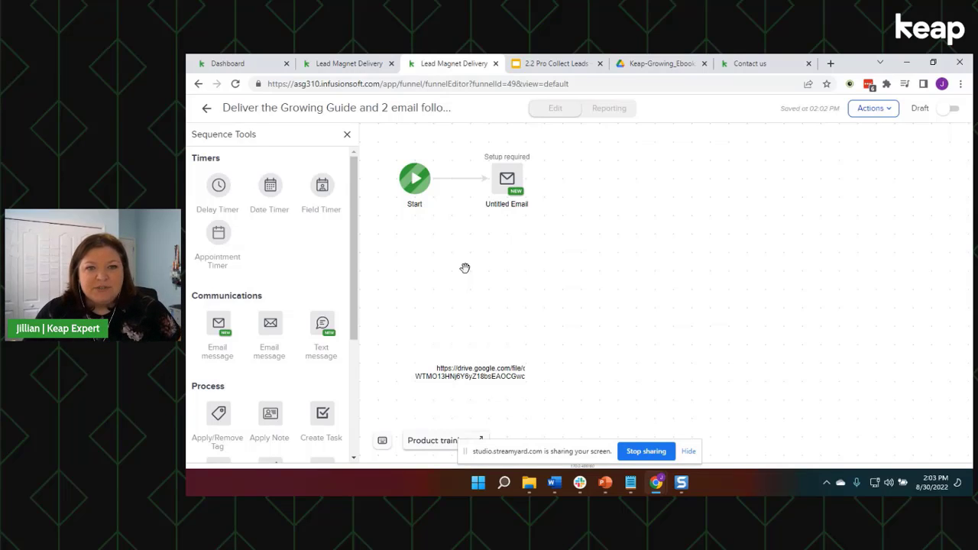
double_click(500, 203)
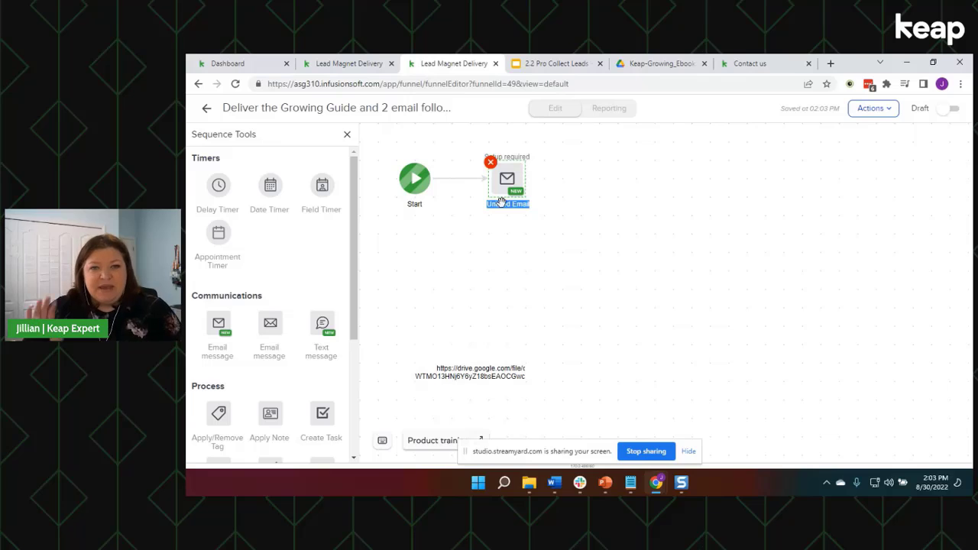
text(Delivery Email)
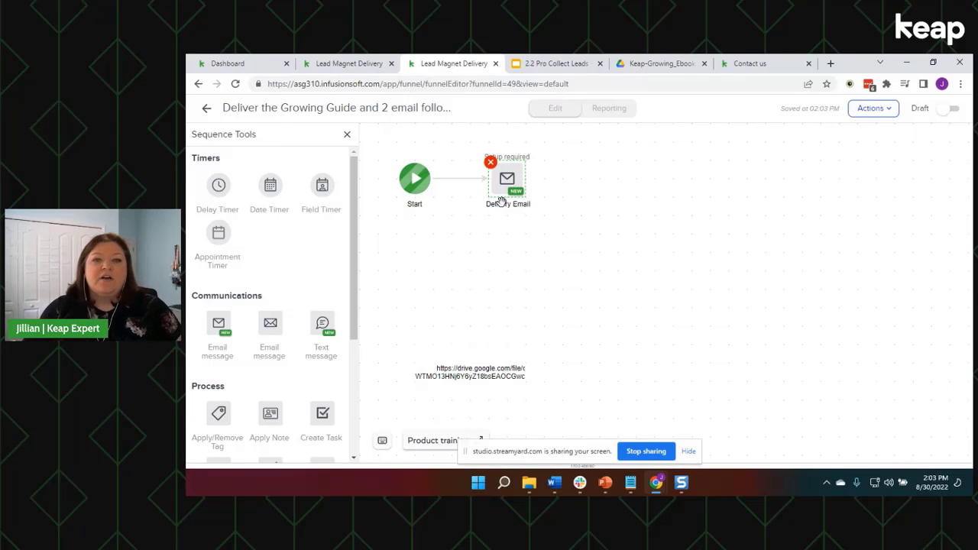
click(533, 286)
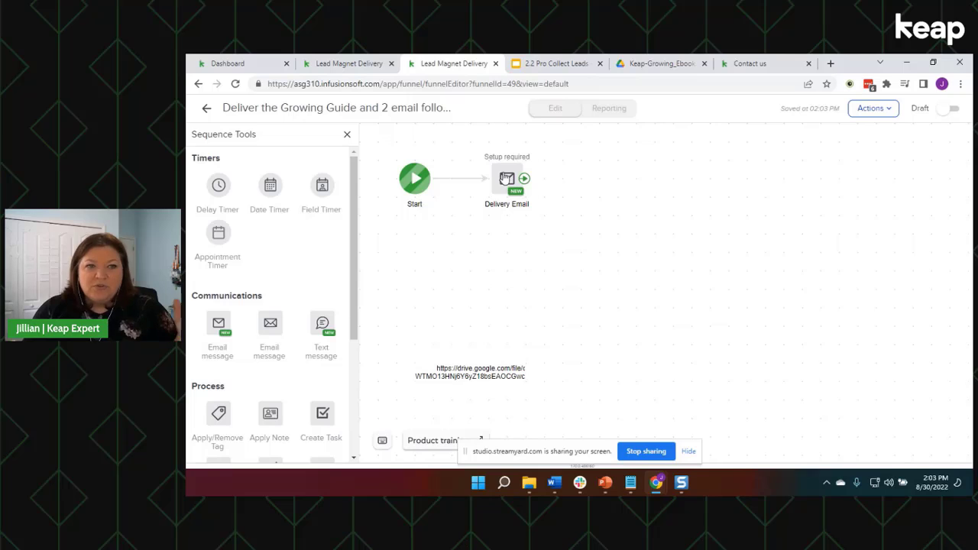
Open the Delivery Email for setup and display the saved templates in the template selection.
double_click(480, 368)
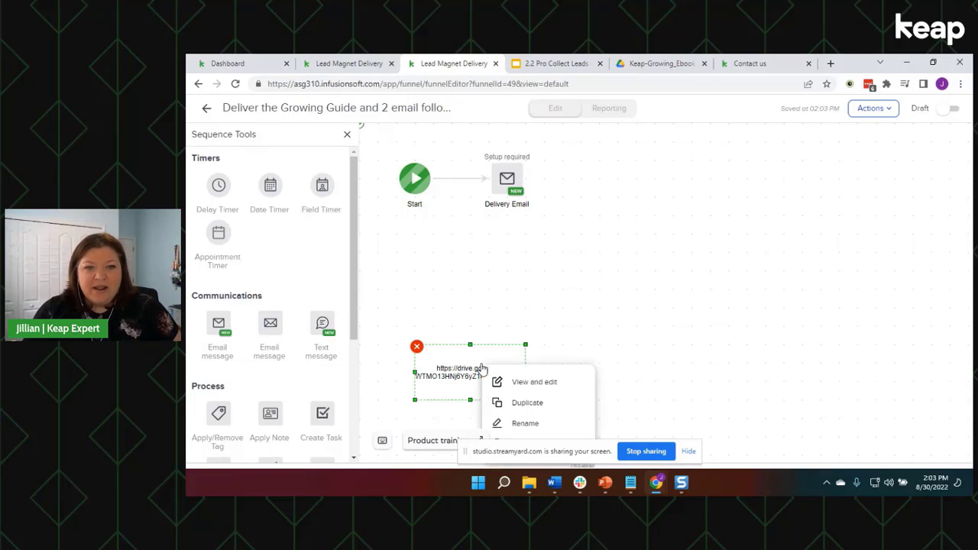
click(603, 325)
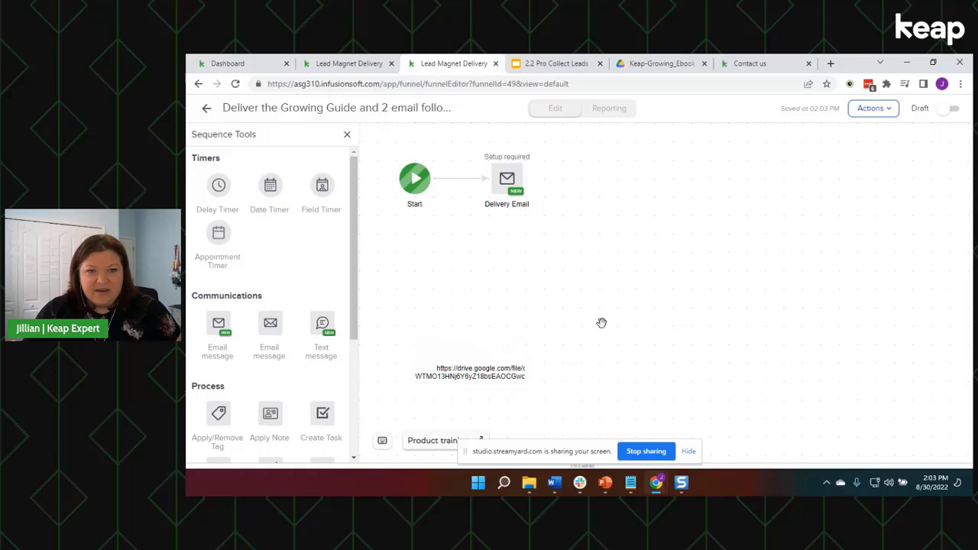
double_click(503, 183)
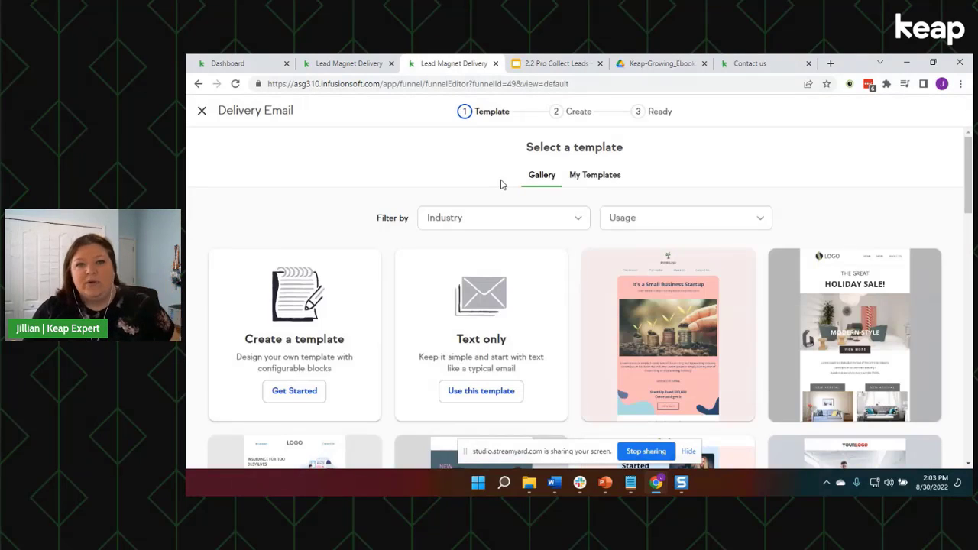
mouse_move(638, 293)
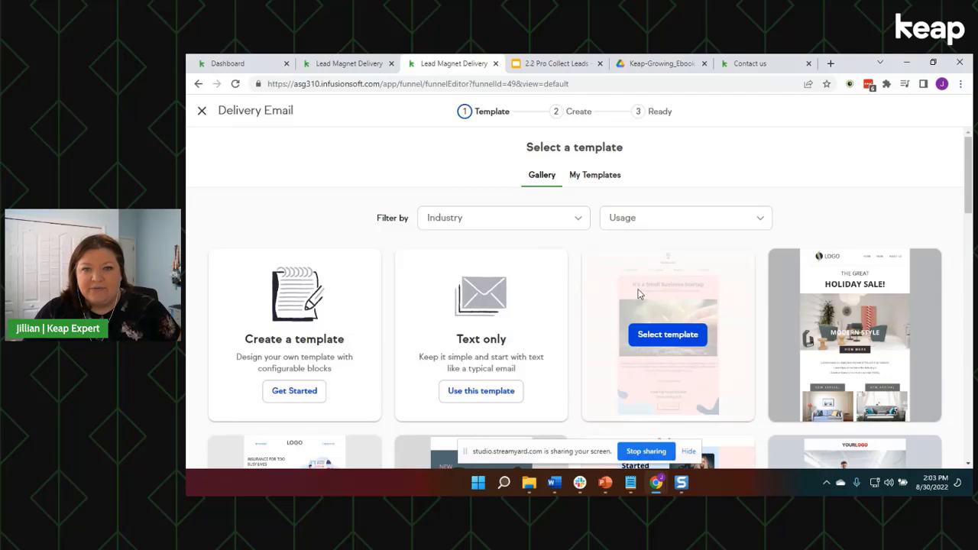
scroll(733, 284, down, 1)
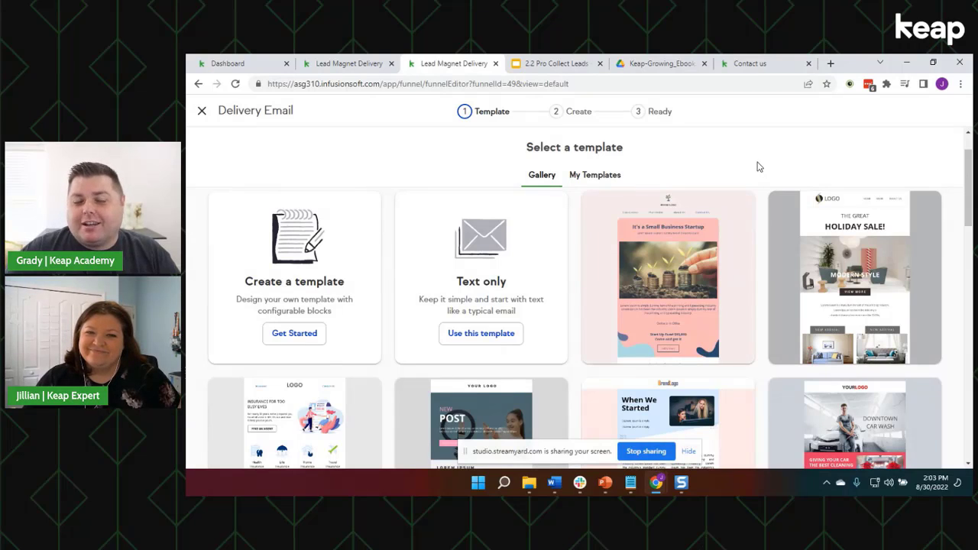
mouse_move(720, 265)
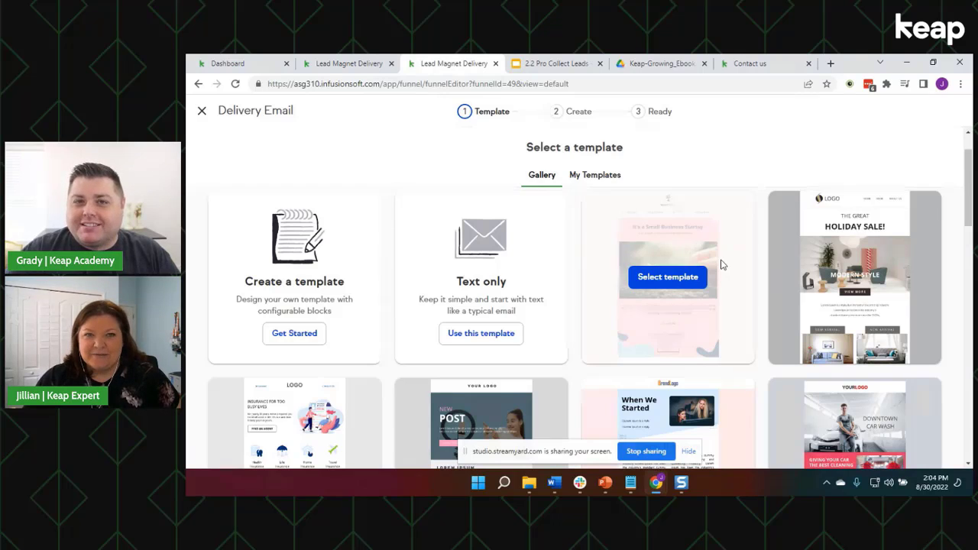
click(599, 175)
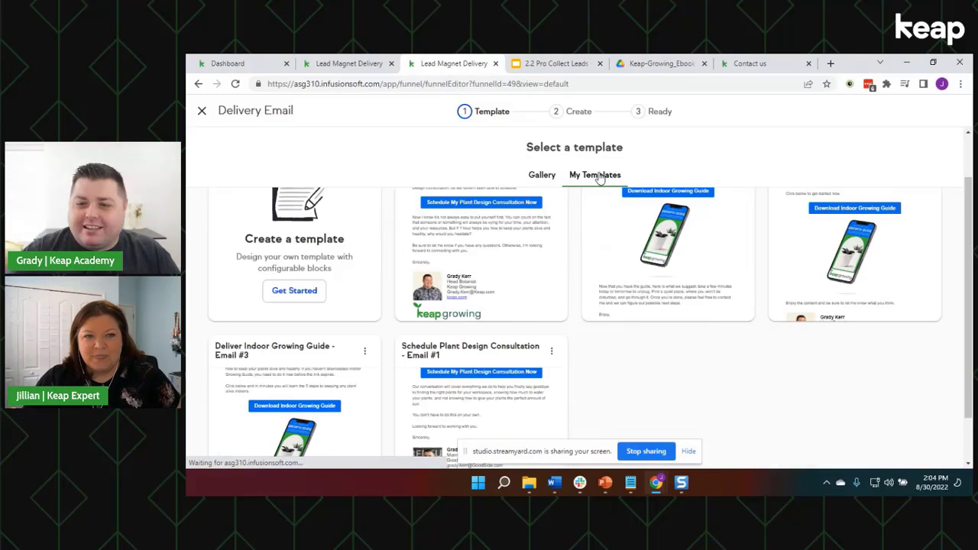
mouse_move(561, 265)
scroll(558, 265, up, 1)
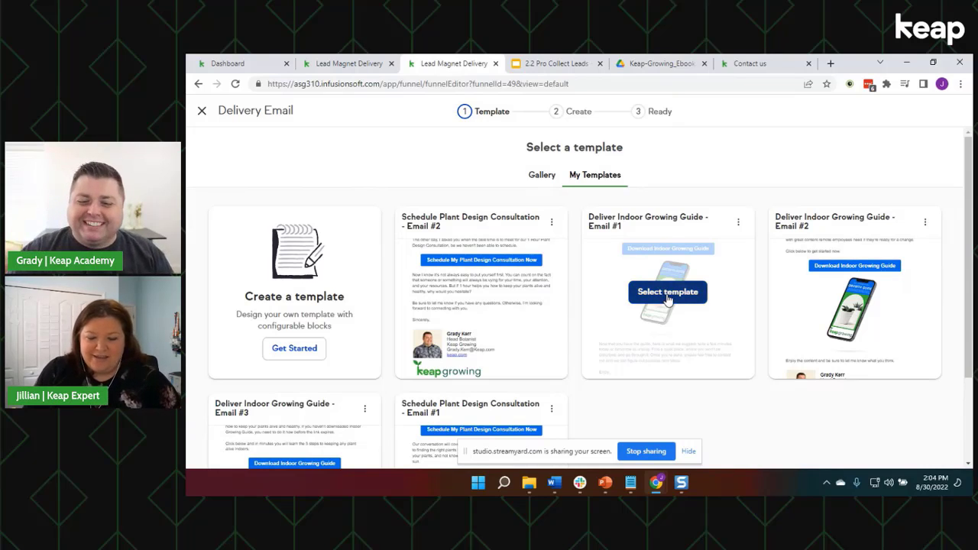
Browse the ready-made email designs in the template gallery and return to the saved templates.
click(547, 175)
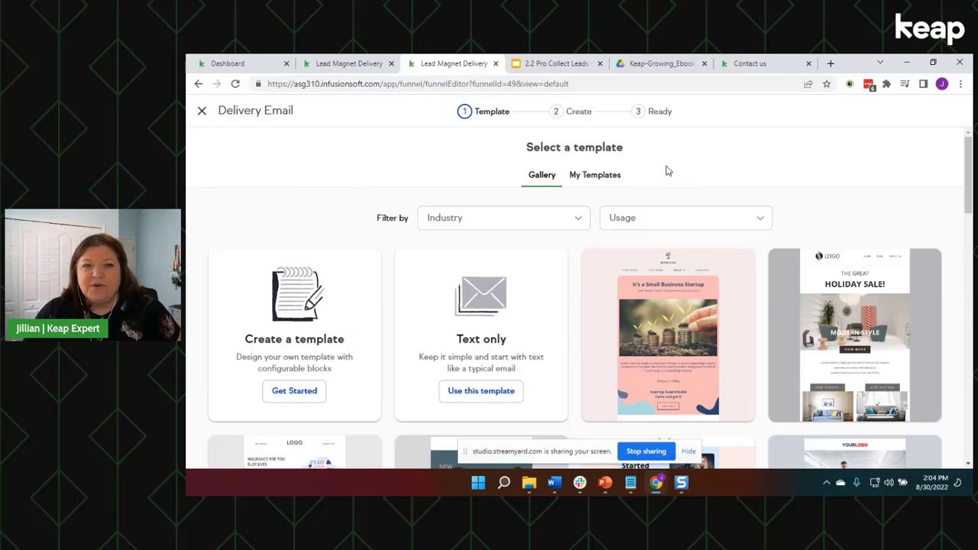
scroll(528, 201, down, 6)
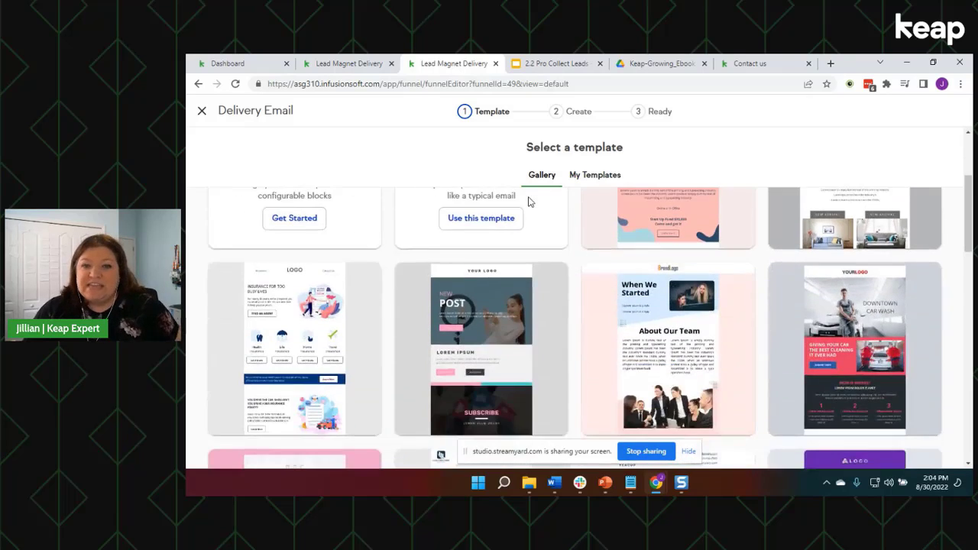
scroll(528, 201, down, 10)
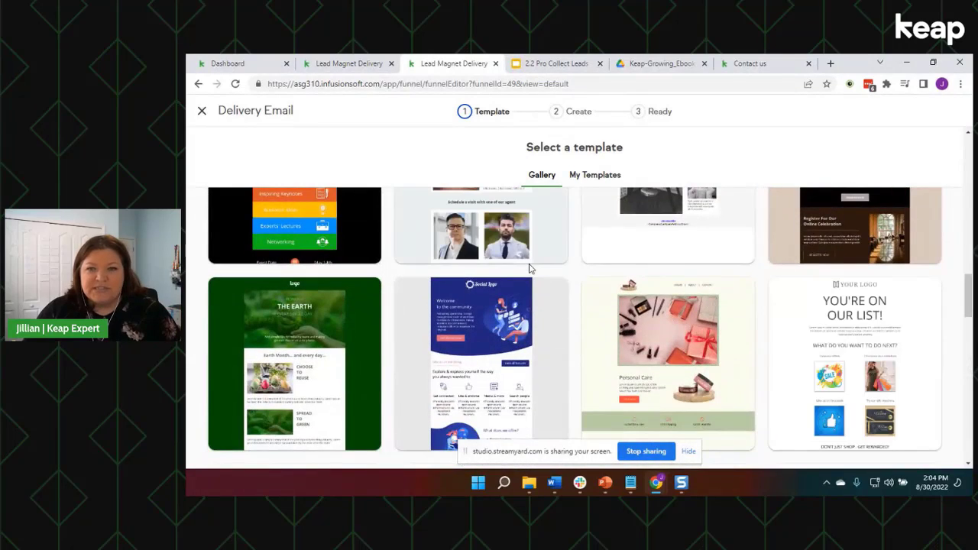
scroll(531, 269, down, 5)
scroll(531, 268, down, 1)
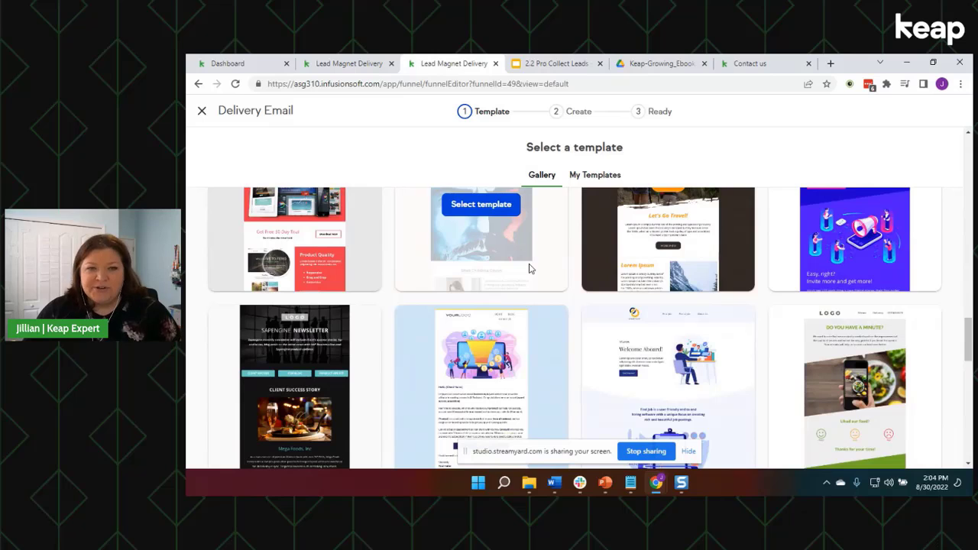
scroll(531, 268, up, 15)
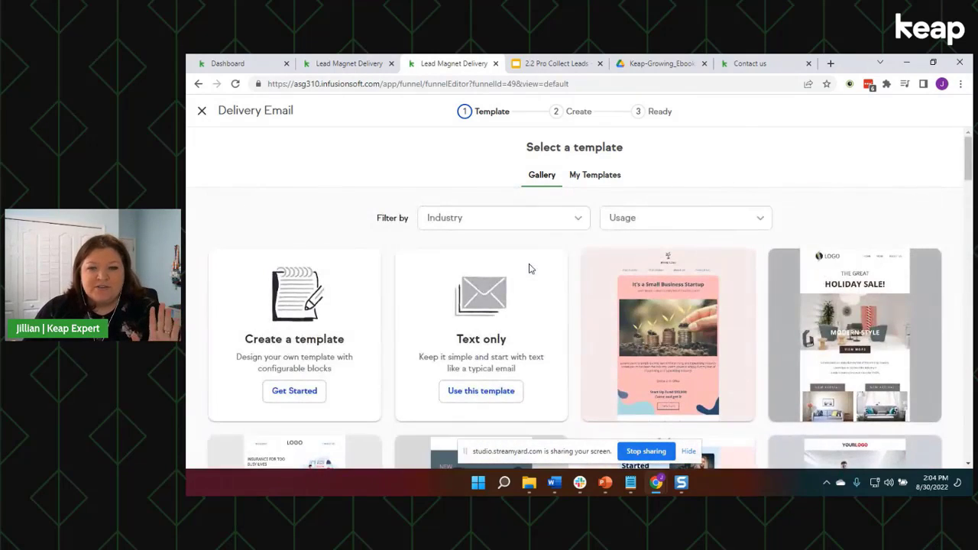
click(590, 180)
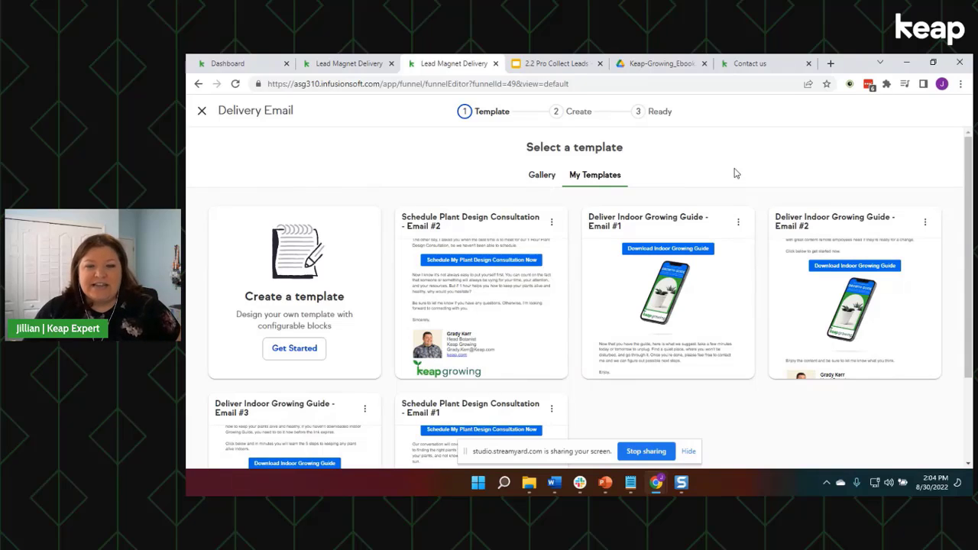
Base the Delivery Email on the saved template "Deliver Indoor Growing Guide - Email #1".
mouse_move(690, 275)
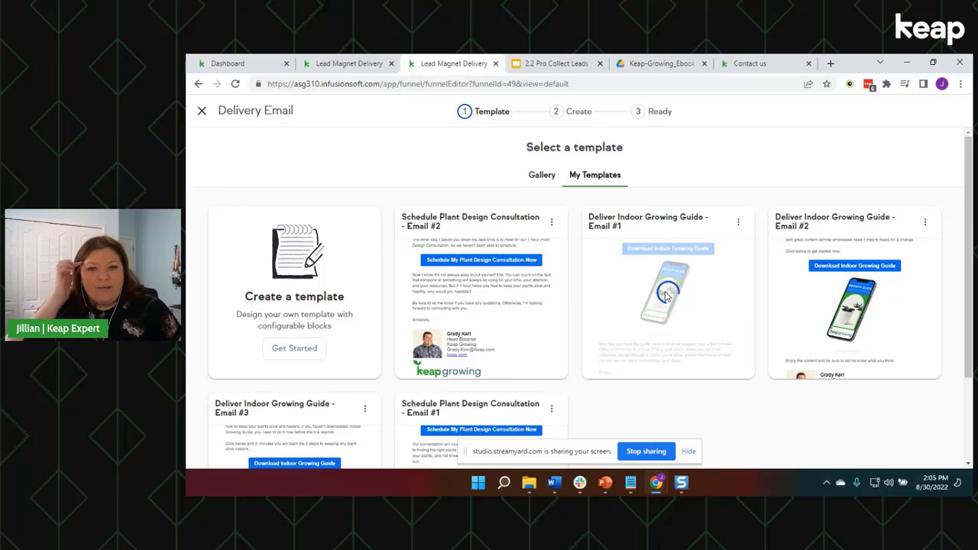
click(667, 294)
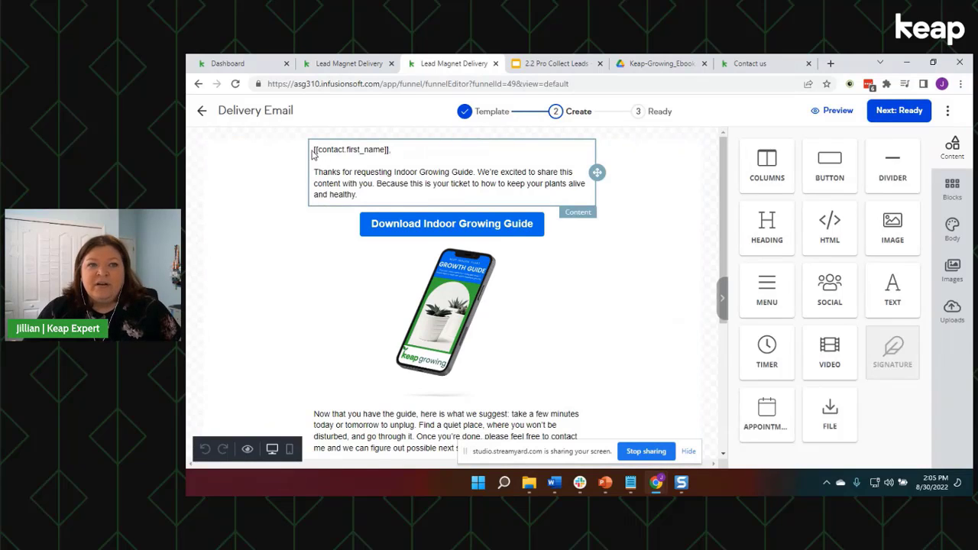
Examine the first-name merge field in the greeting and the opening paragraph's mention of the Indoor Growing Guide.
click(390, 151)
text(,)
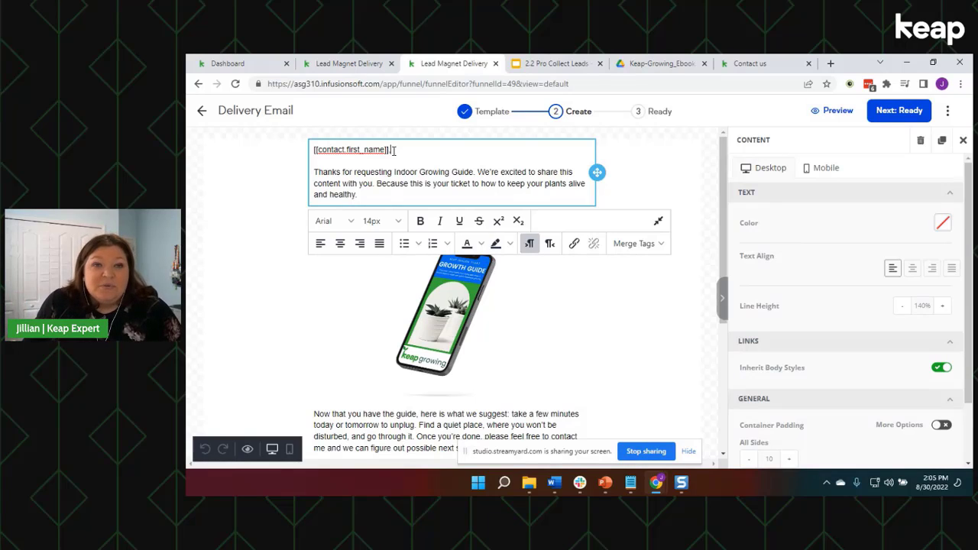
text(,)
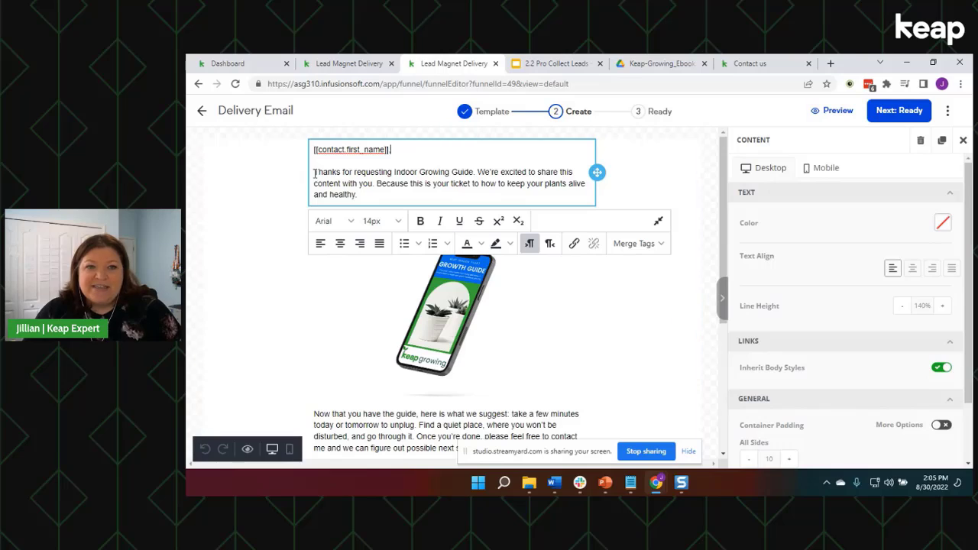
text(,)
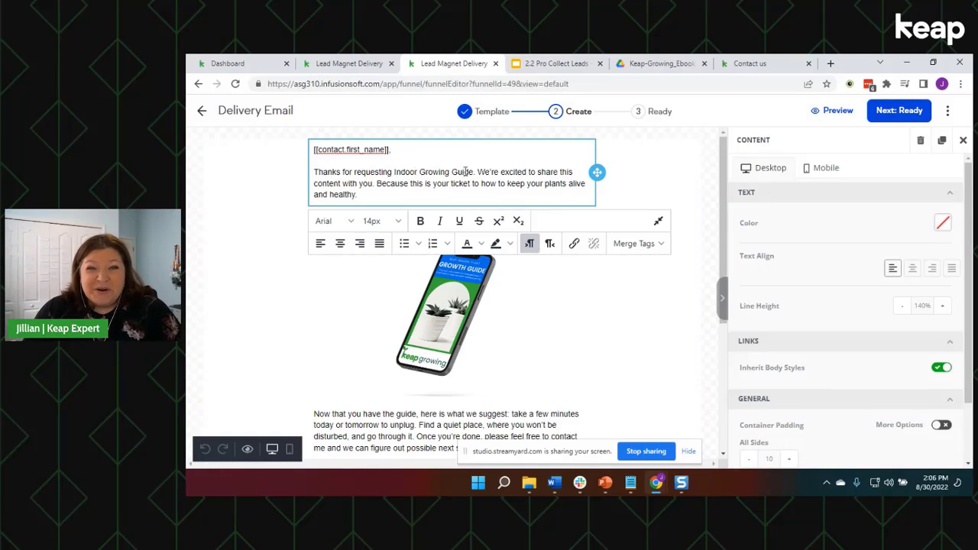
key(BackSpace)
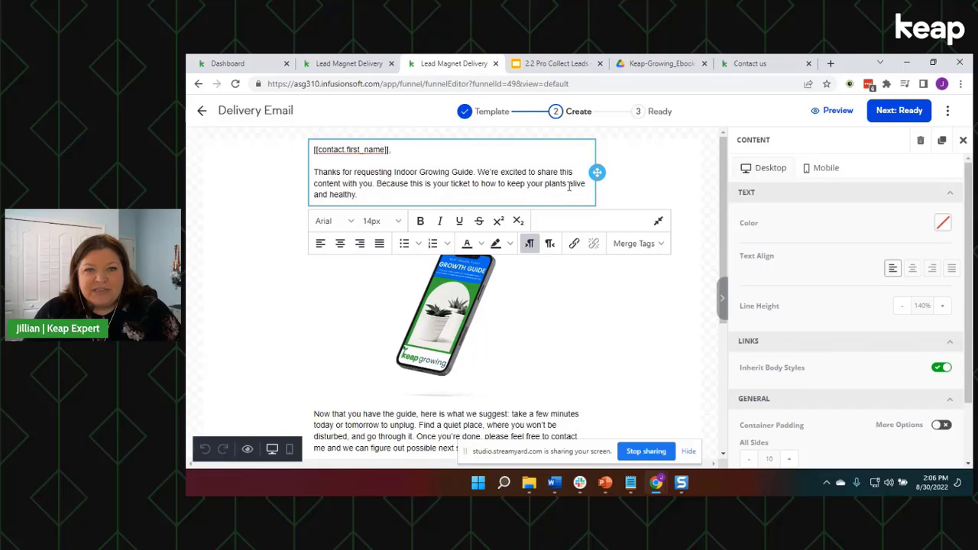
click(403, 193)
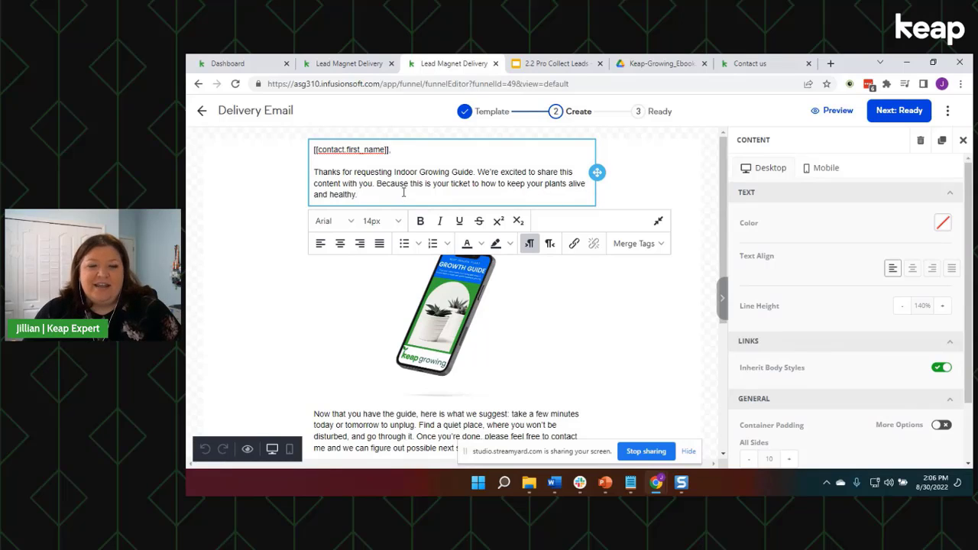
click(659, 195)
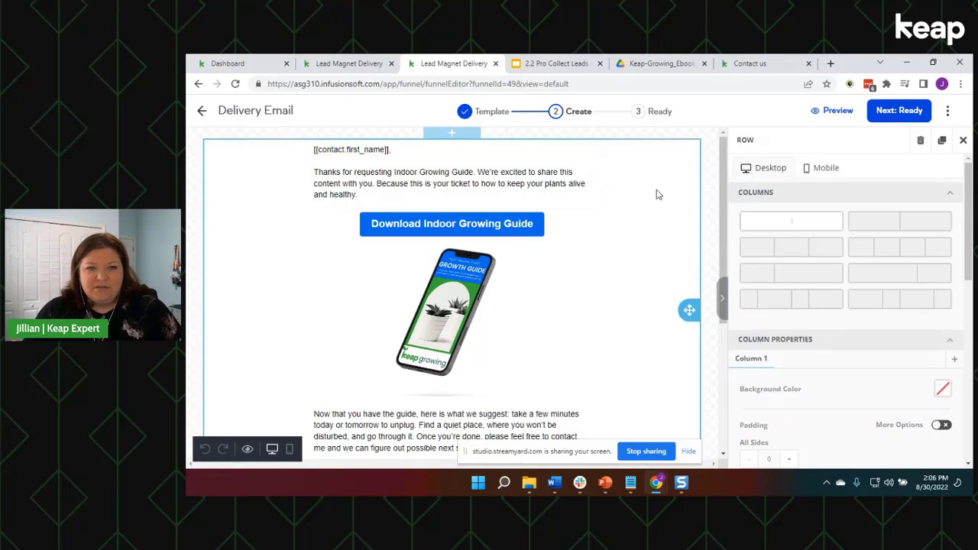
click(447, 188)
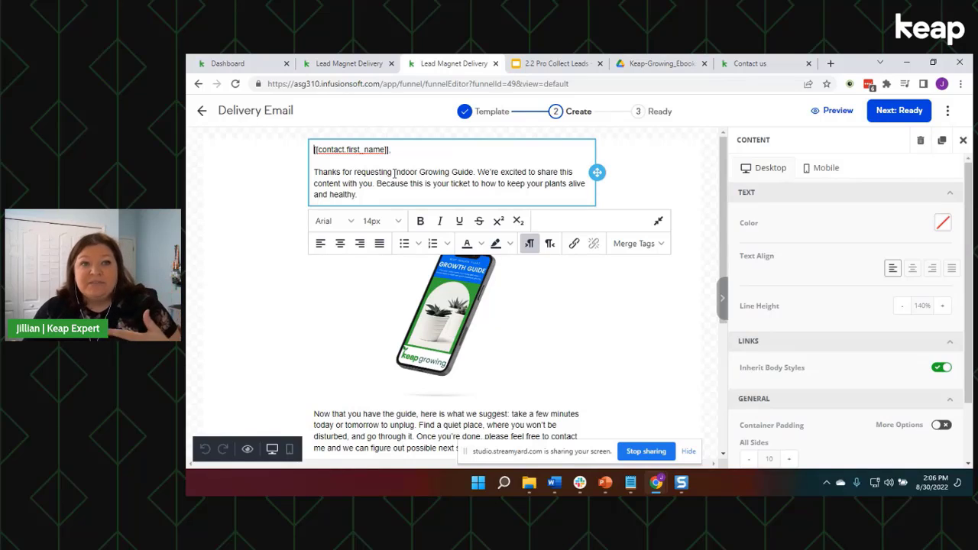
drag(394, 173, 475, 173)
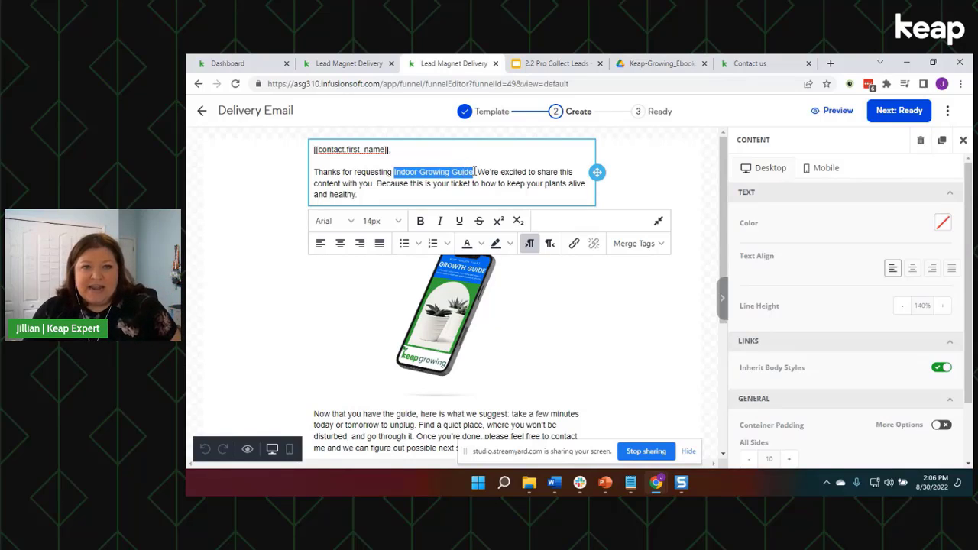
click(475, 172)
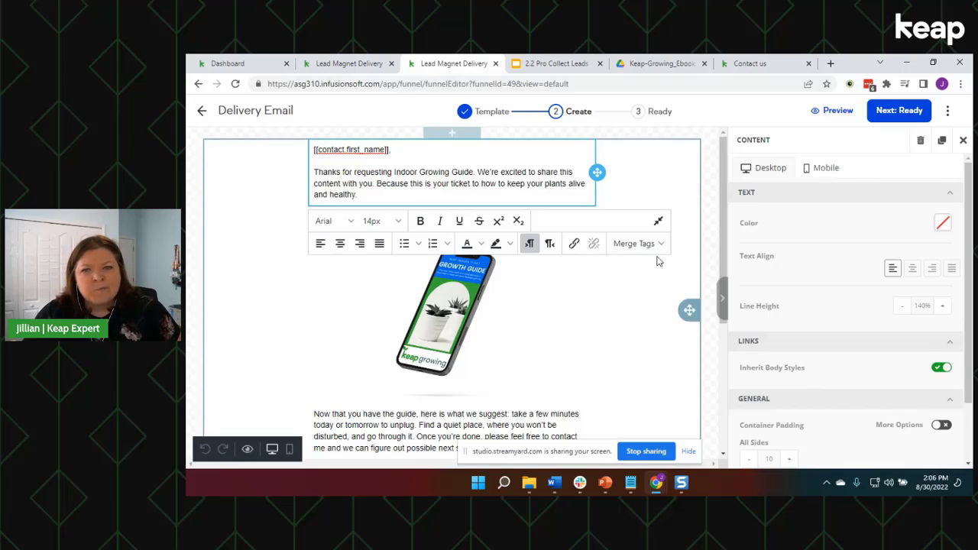
click(689, 181)
click(579, 181)
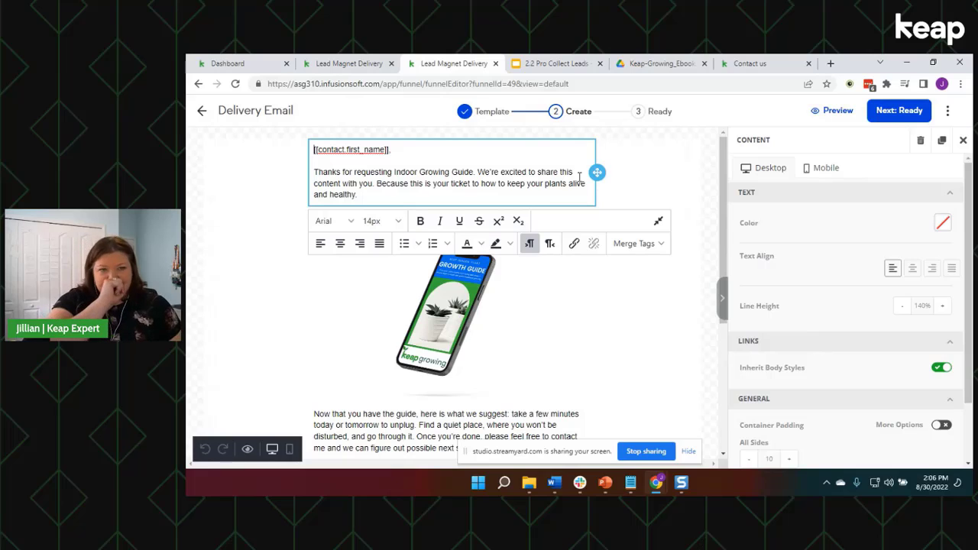
click(637, 291)
click(595, 157)
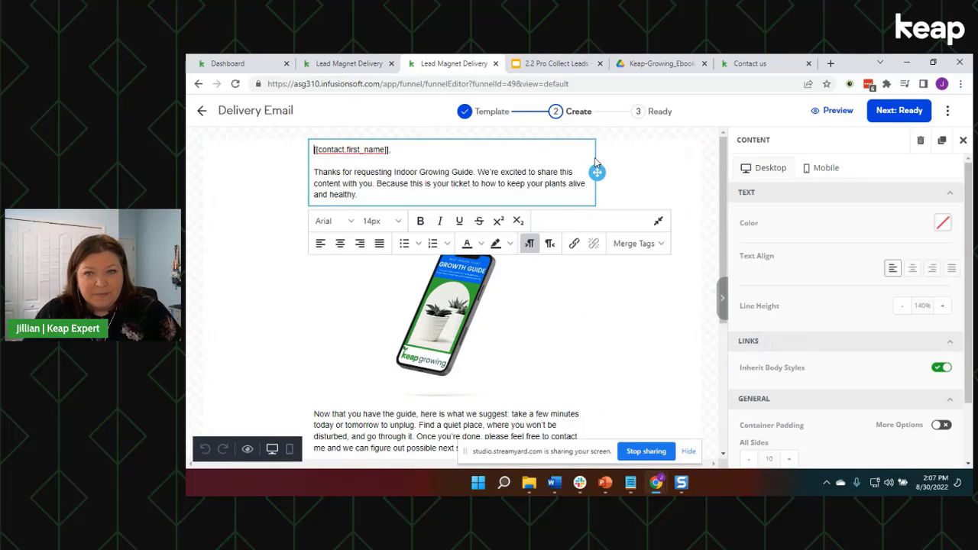
click(856, 143)
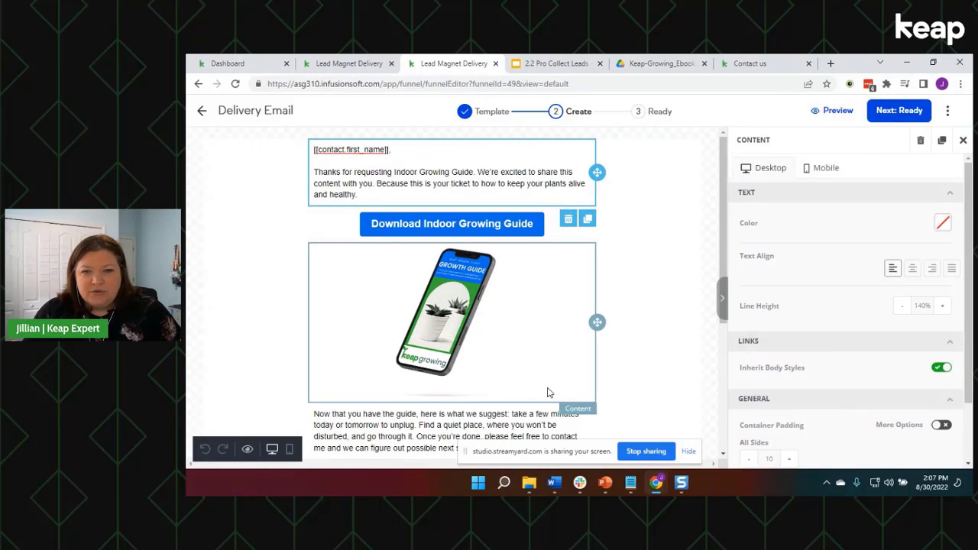
Review the content elements available for the email and the action settings of the Download Indoor Growing Guide button.
scroll(799, 213, down, 2)
click(722, 298)
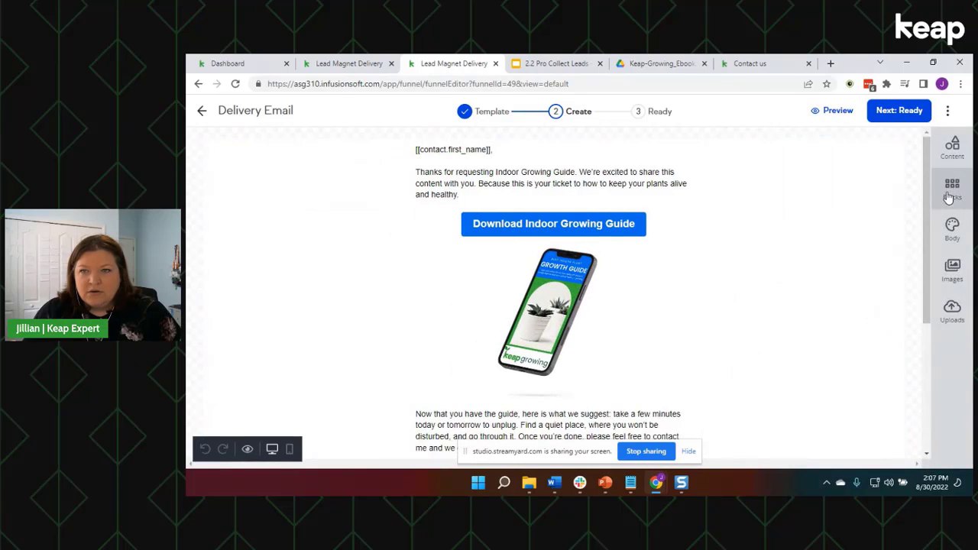
click(953, 149)
click(954, 189)
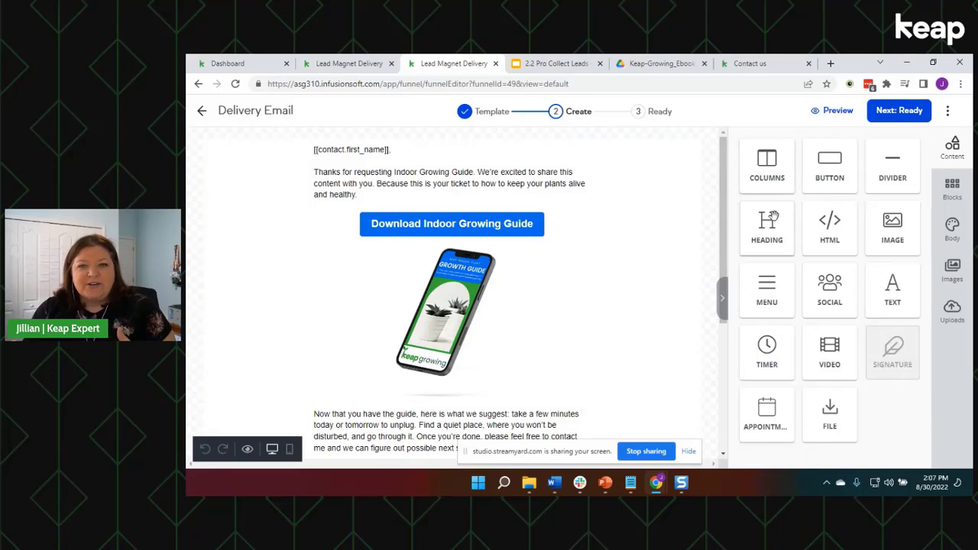
click(512, 233)
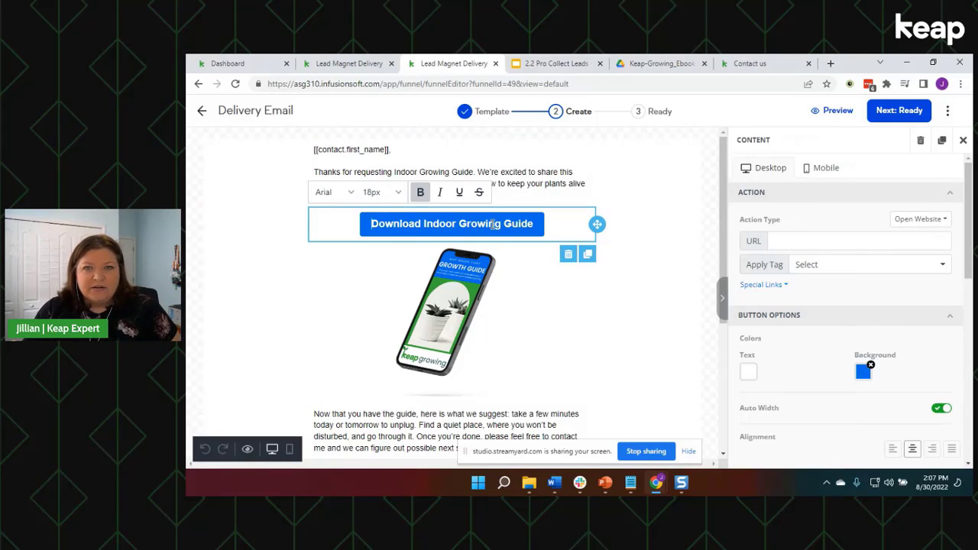
click(649, 245)
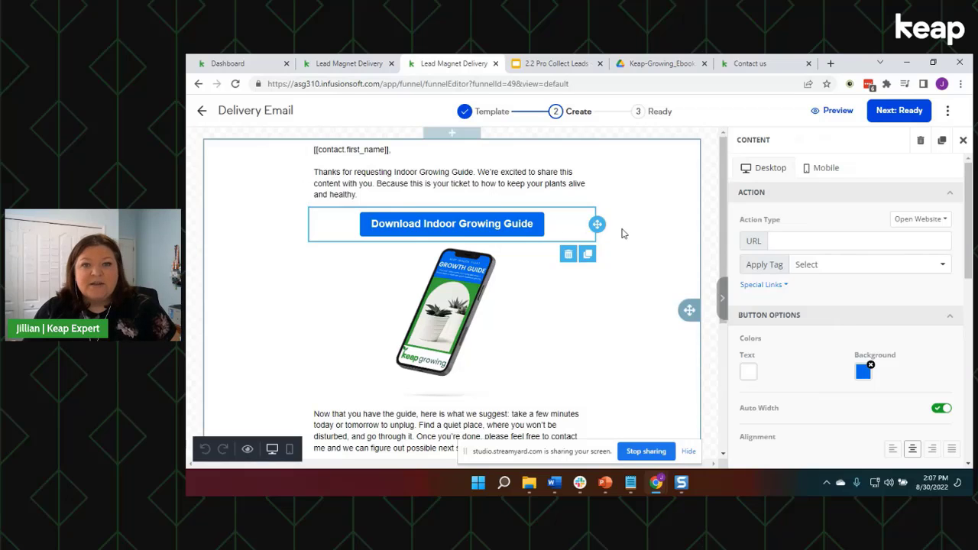
click(720, 306)
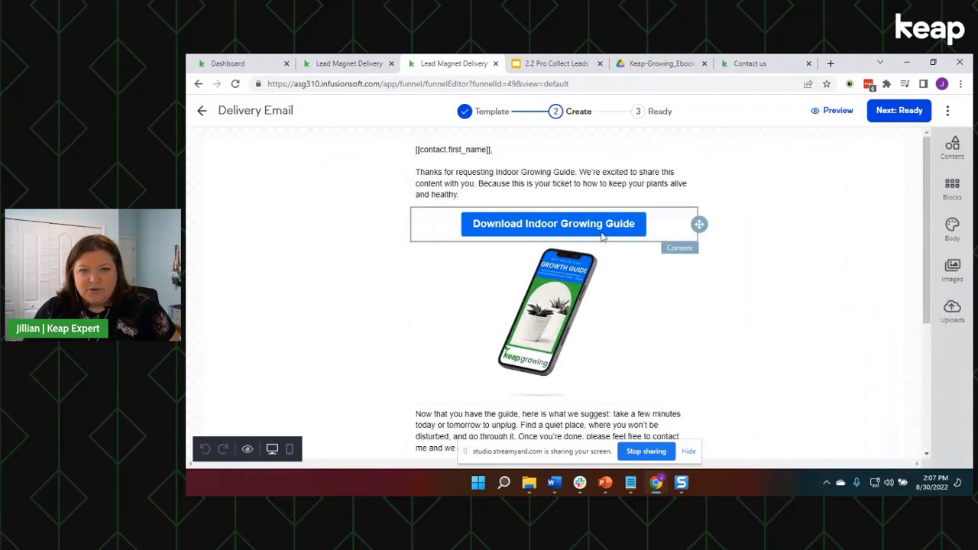
click(953, 149)
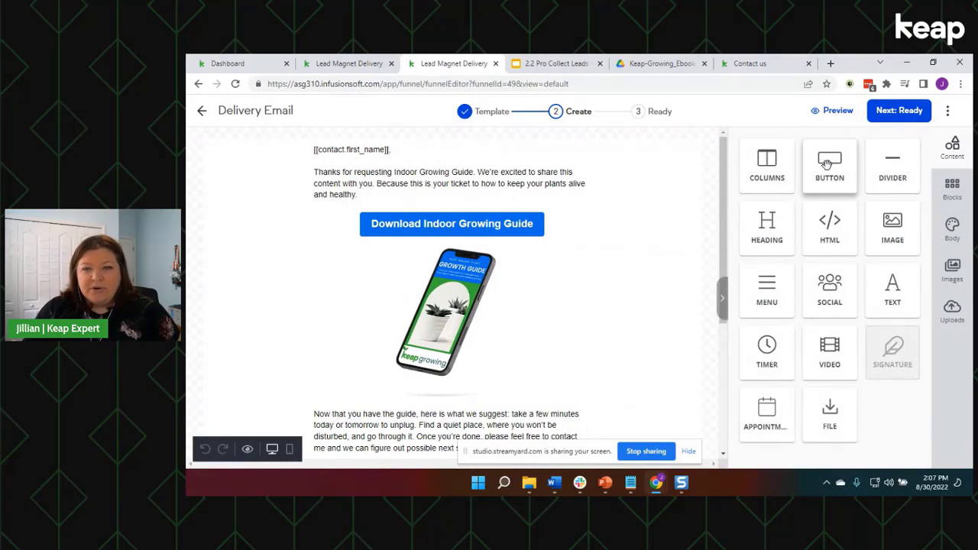
mouse_move(827, 164)
mouse_down()
mouse_move(607, 168)
mouse_move(520, 227)
mouse_move(841, 165)
mouse_up()
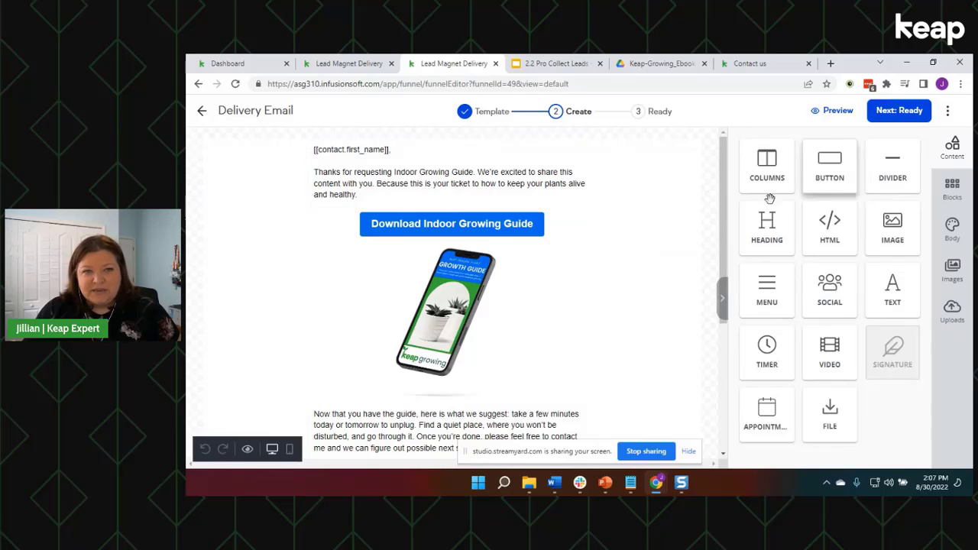
Sample the green from the phone picture and set the Download Indoor Growing Guide button's background colour to #36A636.
click(533, 229)
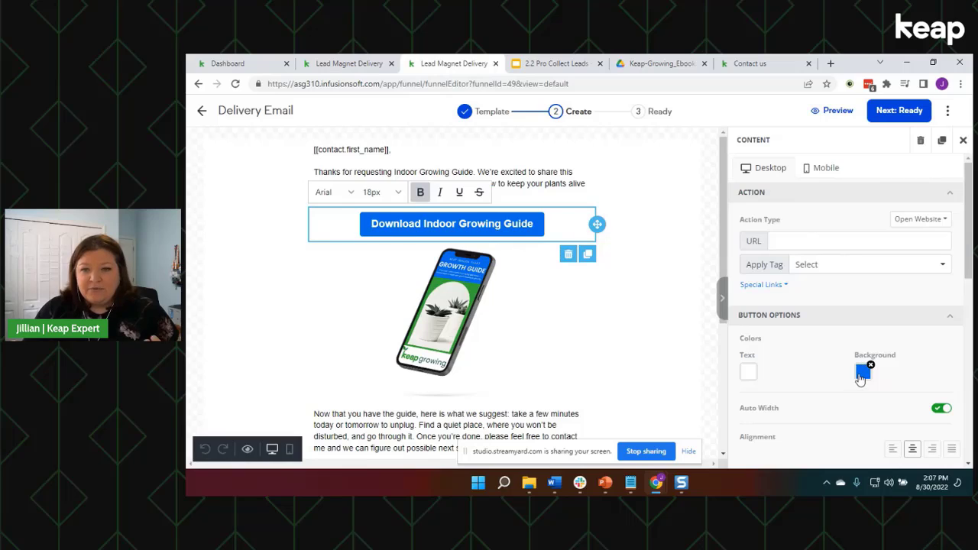
click(861, 372)
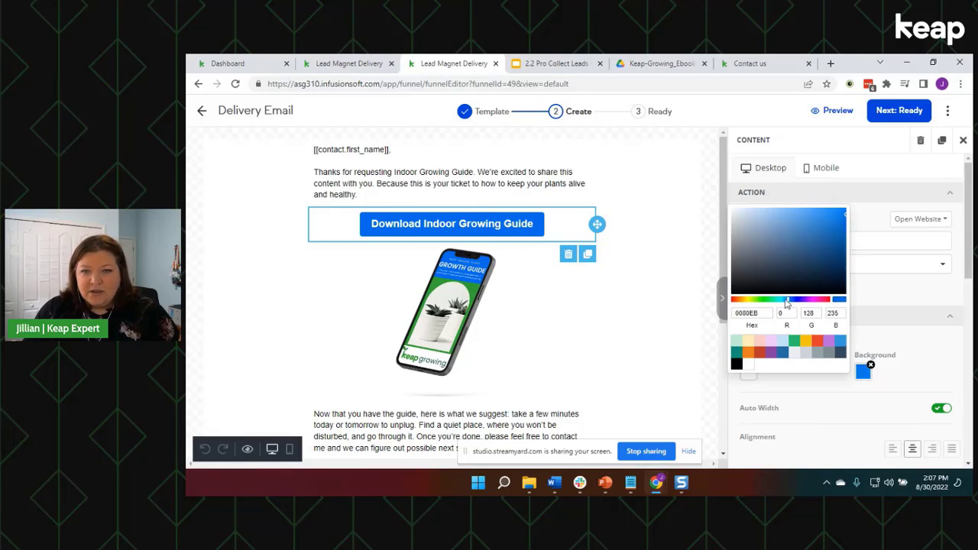
drag(785, 301, 755, 304)
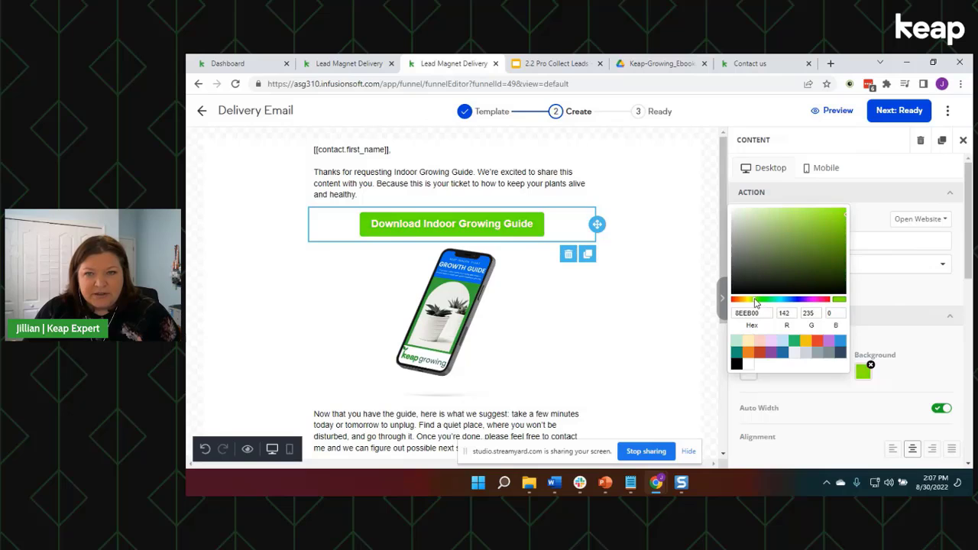
click(839, 222)
drag(838, 221, 436, 281)
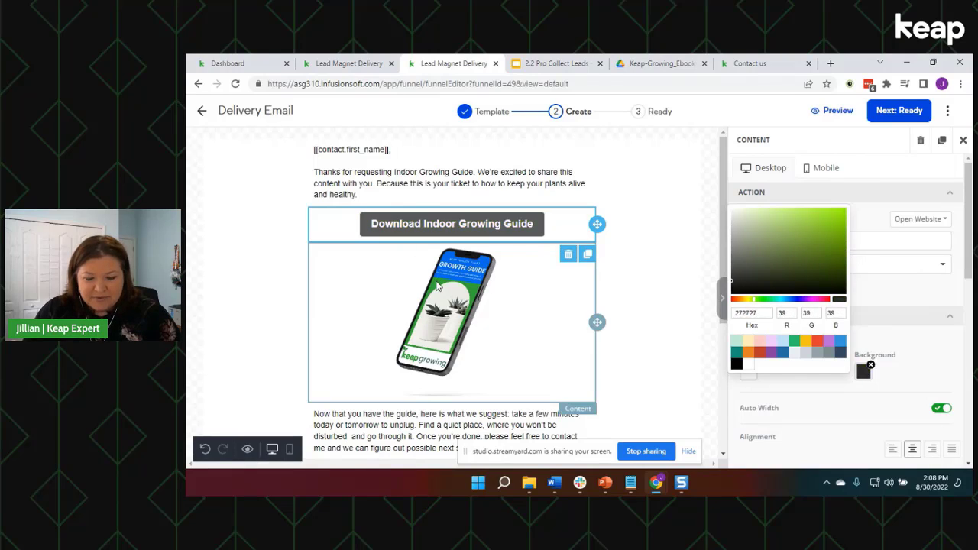
drag(519, 294, 829, 404)
click(827, 482)
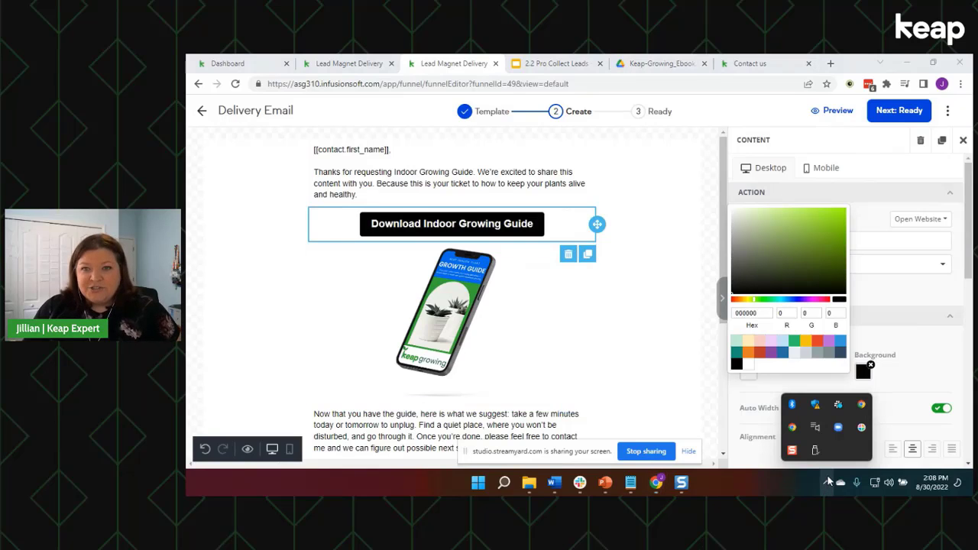
click(862, 427)
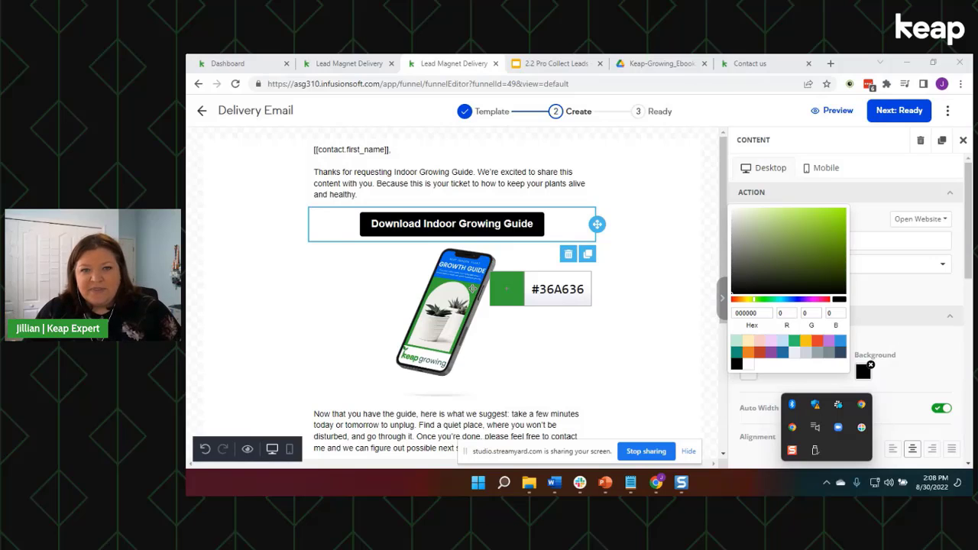
click(472, 289)
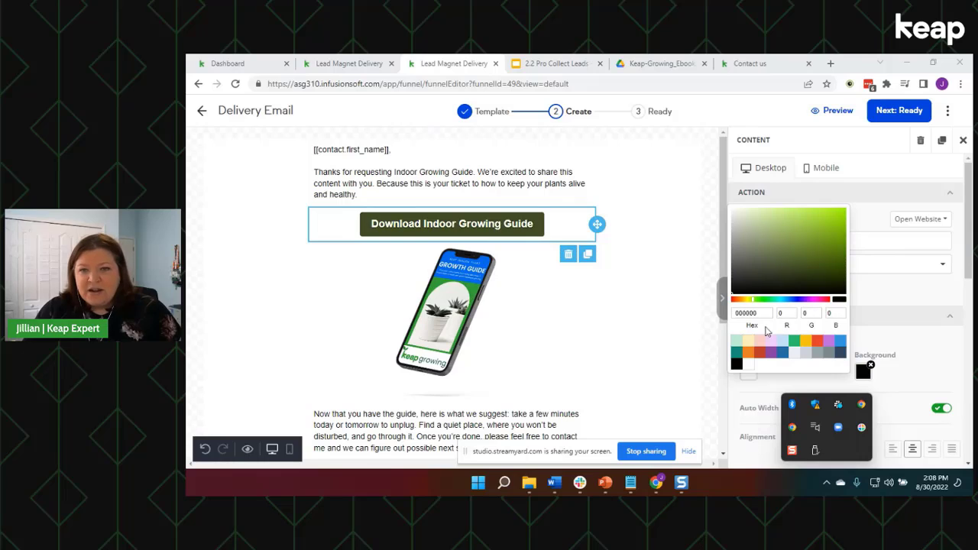
click(768, 313)
text(#36A636)
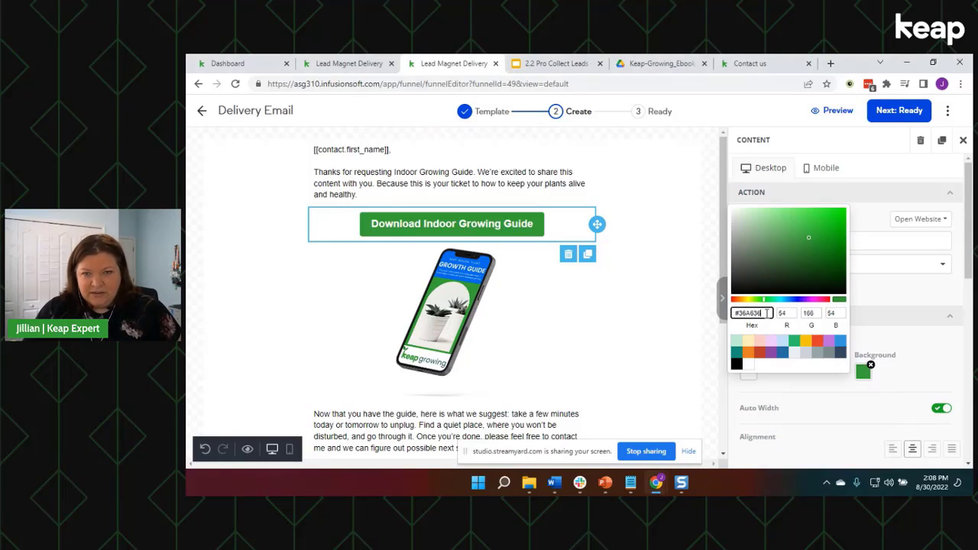
click(700, 277)
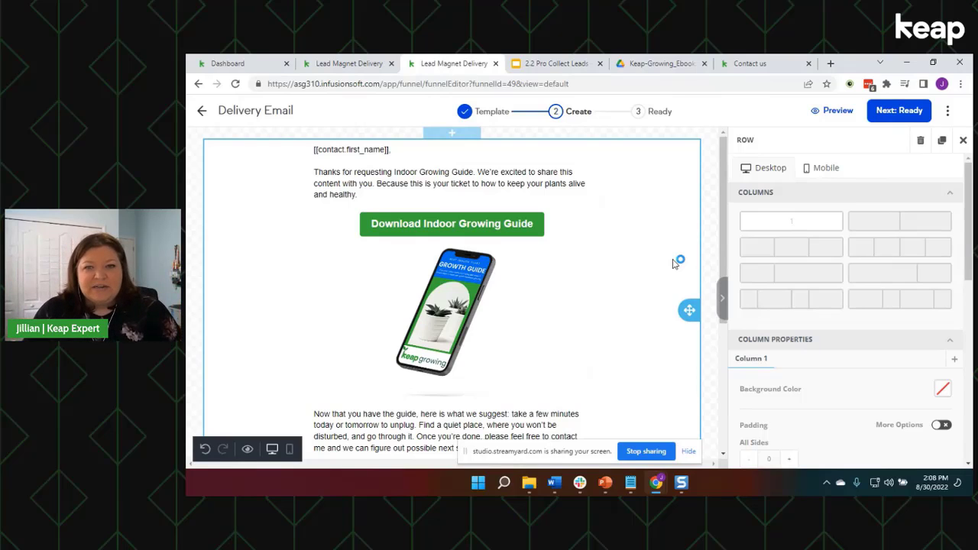
Link the Download Indoor Growing Guide button to the Google Drive address of Keap-Growing_Ebook.pdf, using the Open Website action.
click(518, 227)
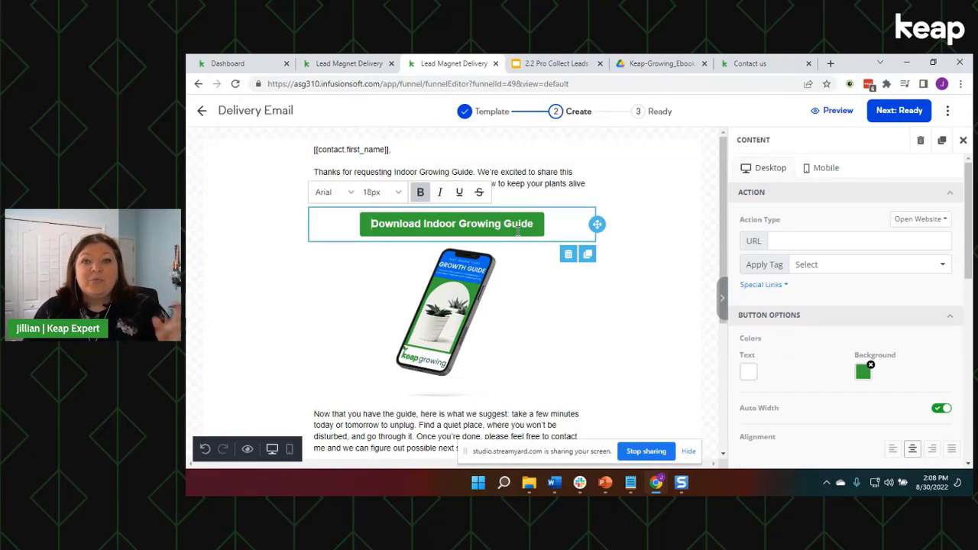
click(865, 238)
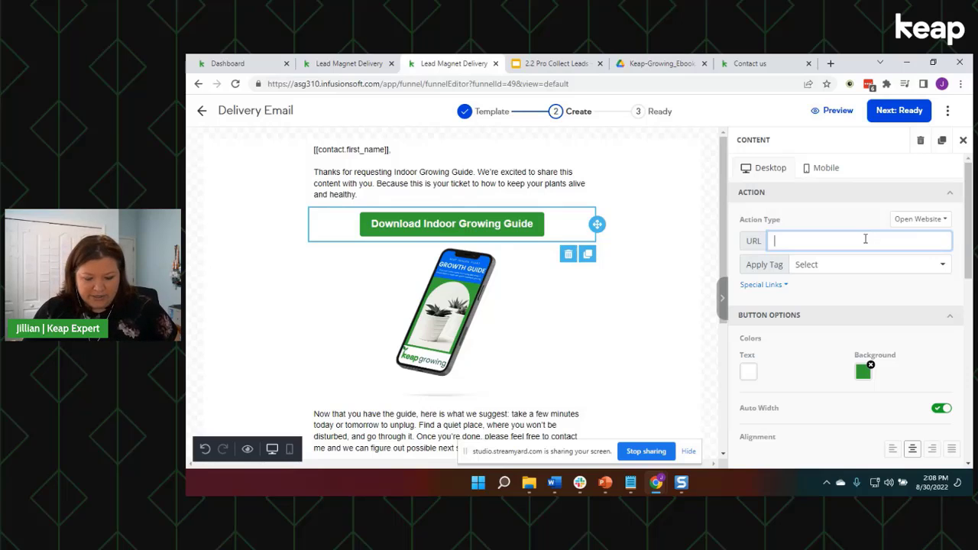
click(642, 64)
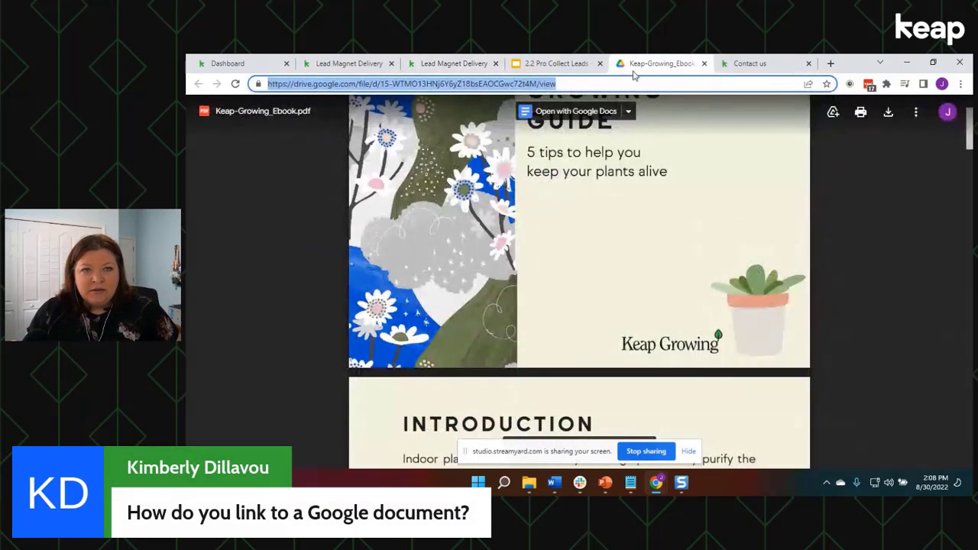
click(463, 64)
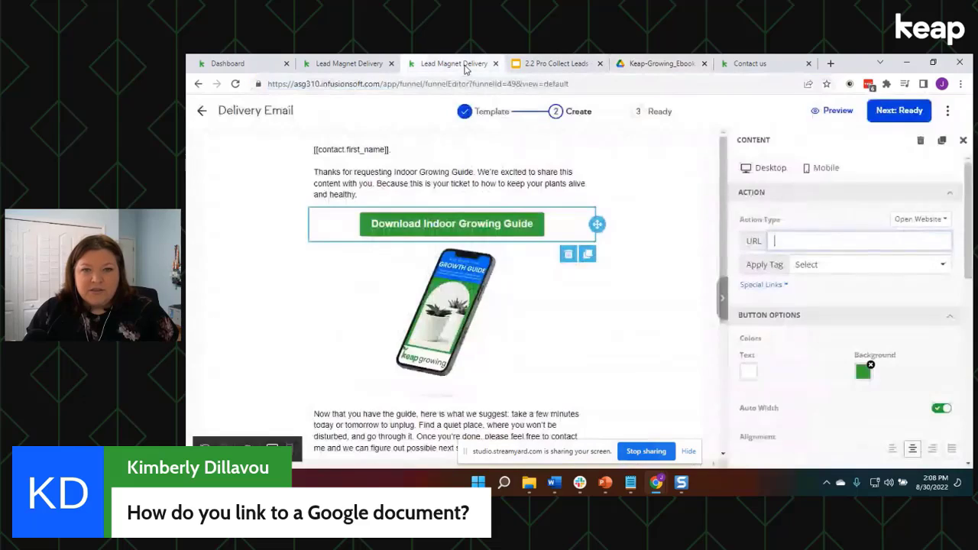
key(ctrl+v)
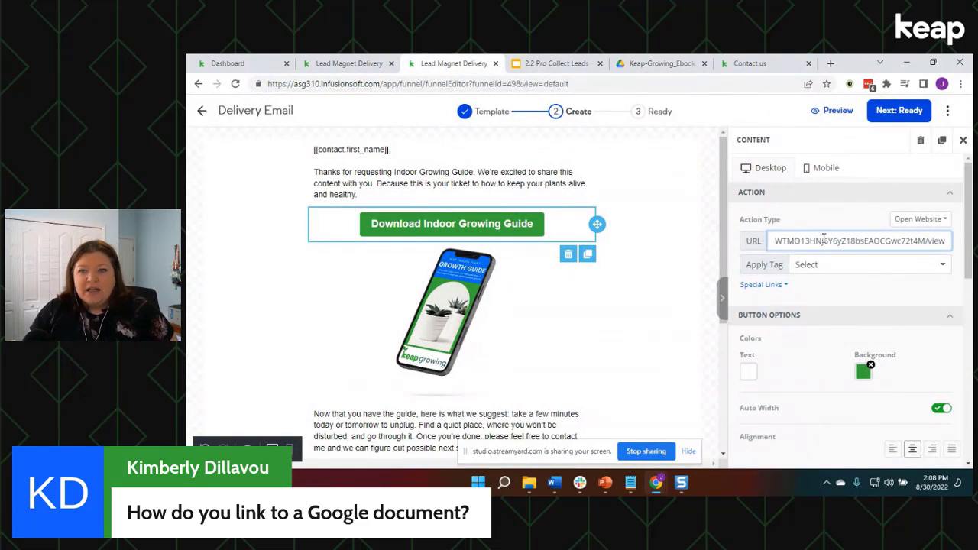
Review the action types and special links available for the Download Indoor Growing Guide button.
click(937, 220)
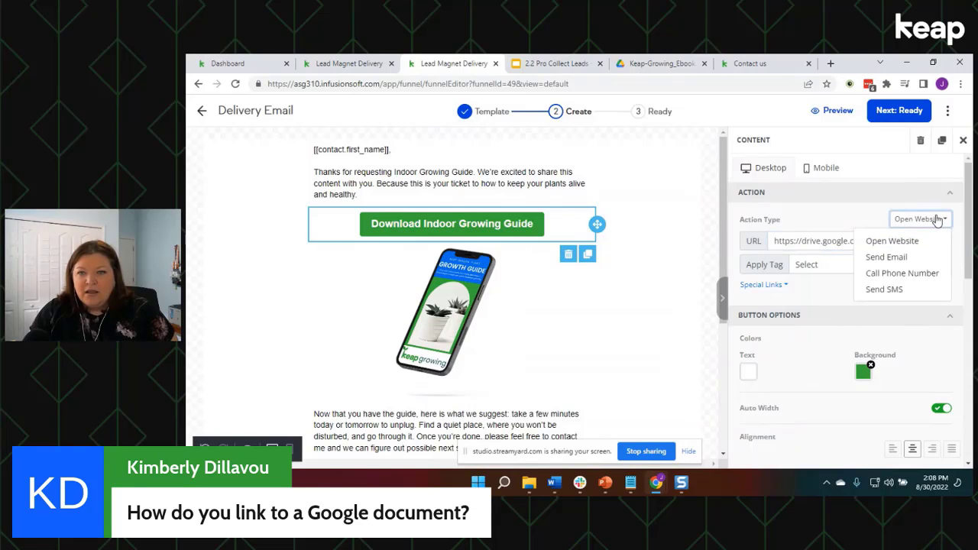
click(938, 220)
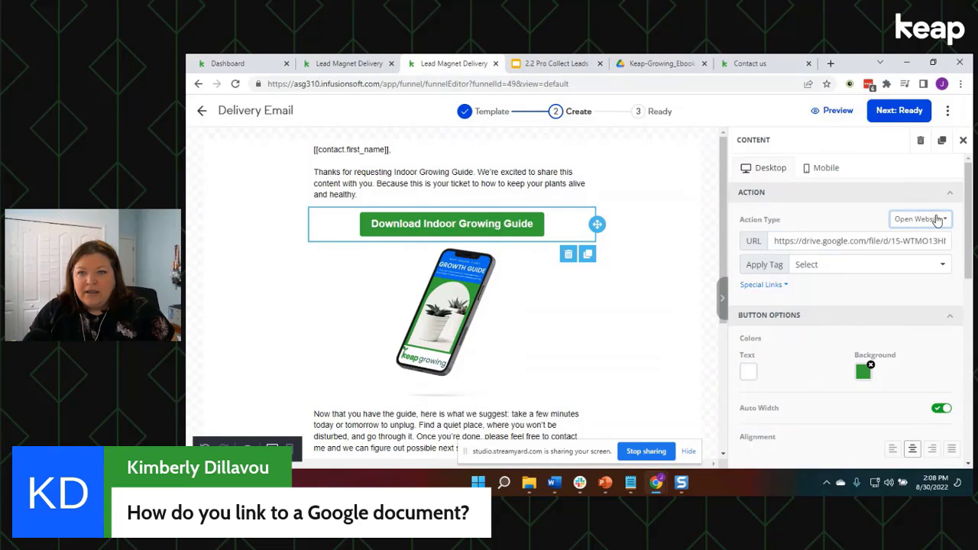
click(787, 285)
click(779, 285)
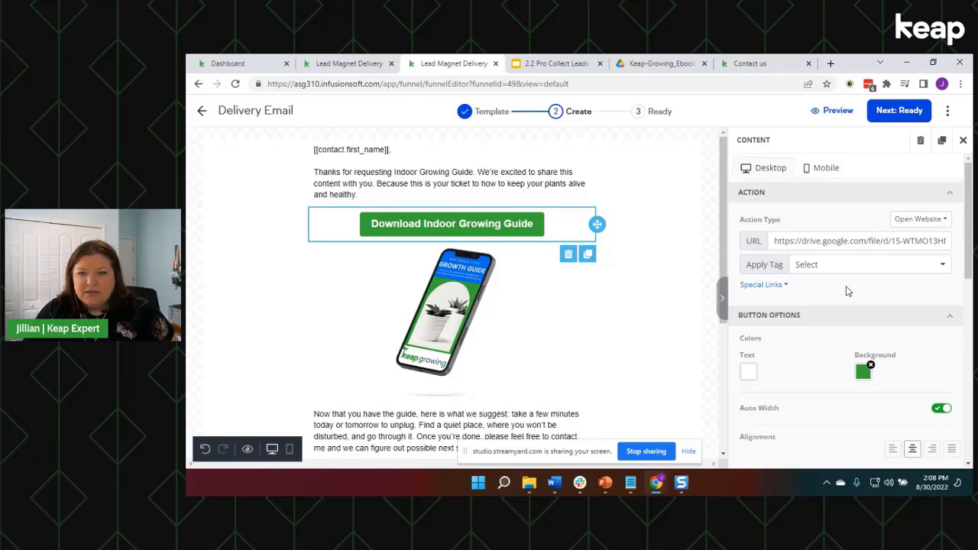
Link the phone picture to the Google Drive address of Keap-Growing_Ebook.pdf, using the Open Website action.
scroll(846, 291, down, 4)
click(477, 283)
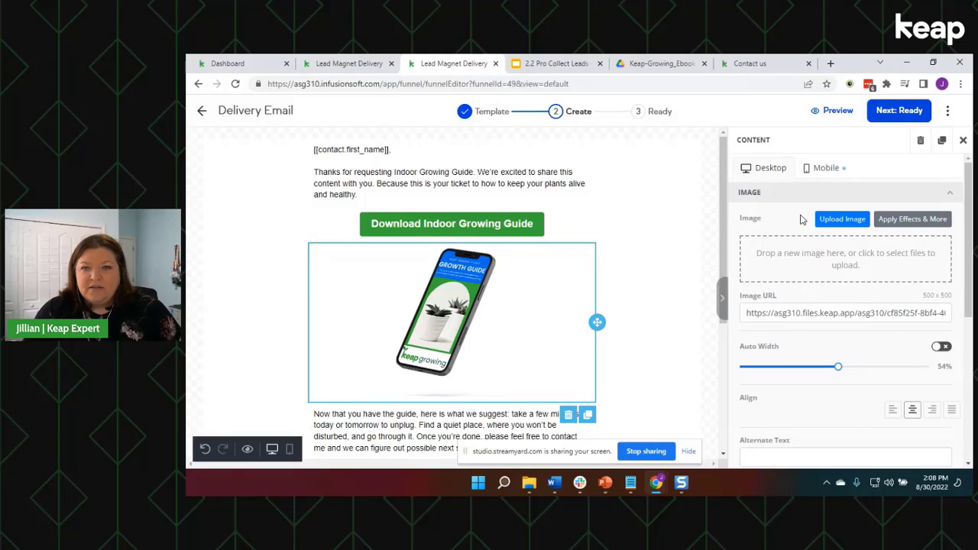
scroll(826, 374, down, 3)
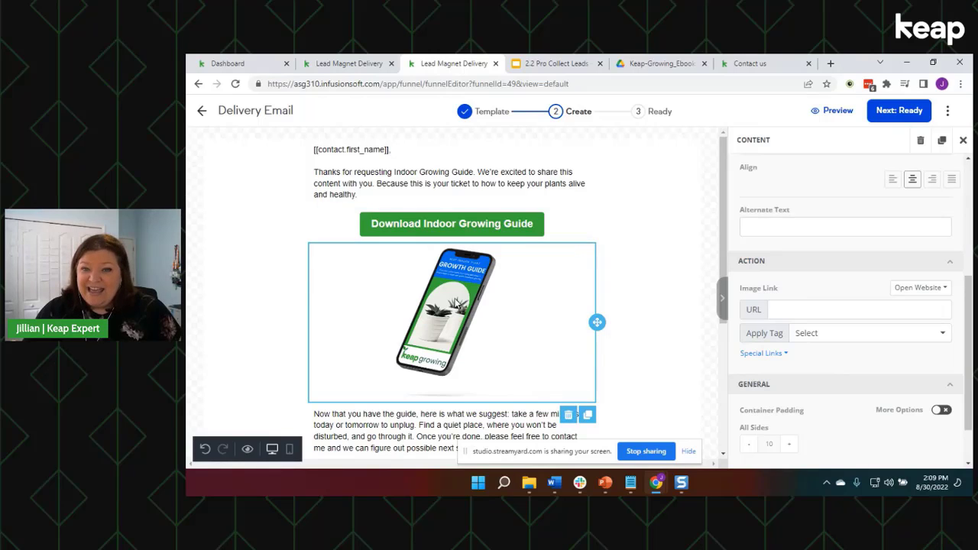
click(844, 310)
key(ctrl+v)
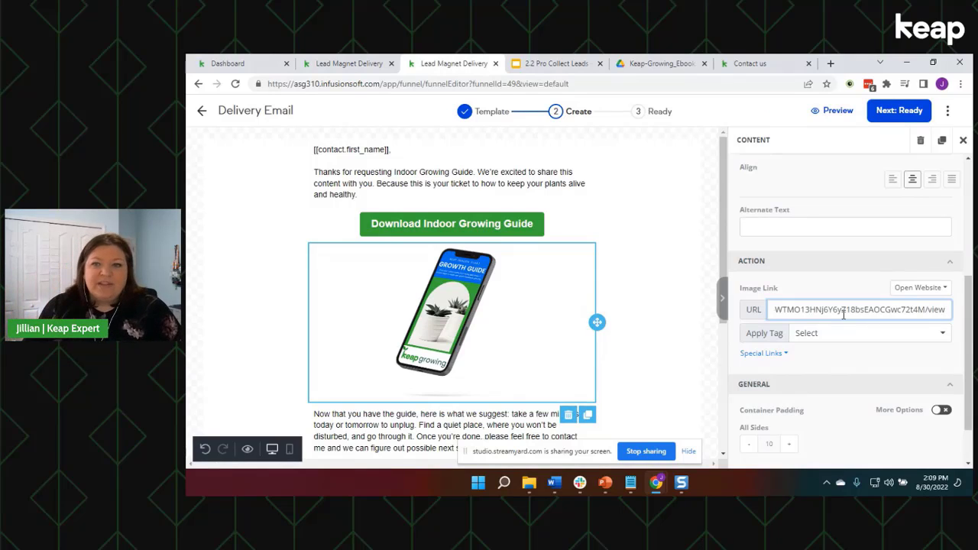
click(655, 282)
Examine the rest of the Delivery Email, including the phone picture and next-steps paragraph, and the content elements available.
scroll(656, 283, down, 3)
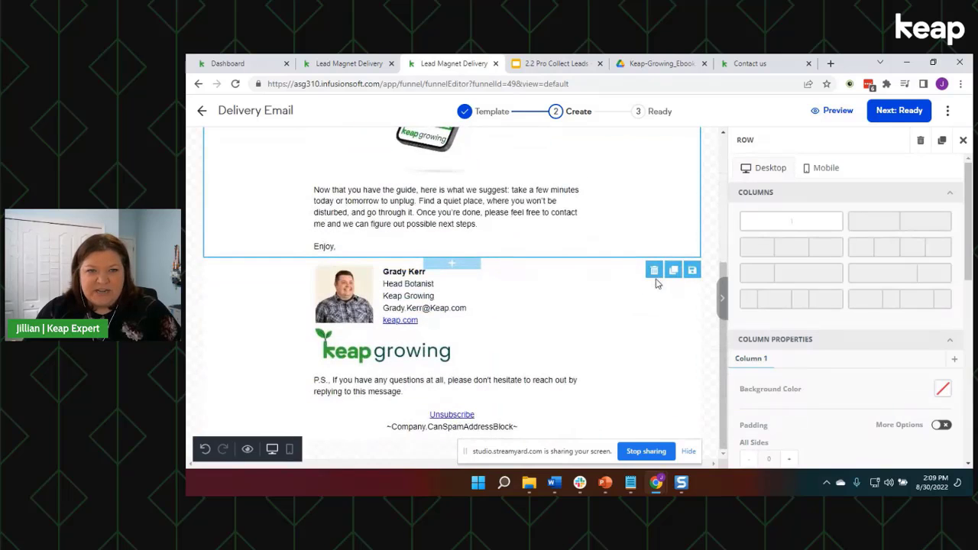
scroll(655, 282, up, 3)
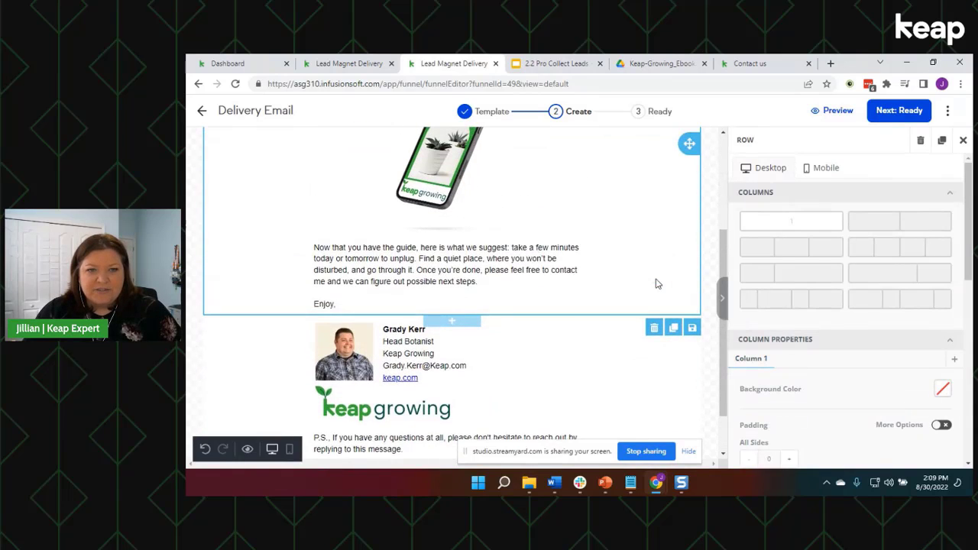
scroll(642, 231, up, 3)
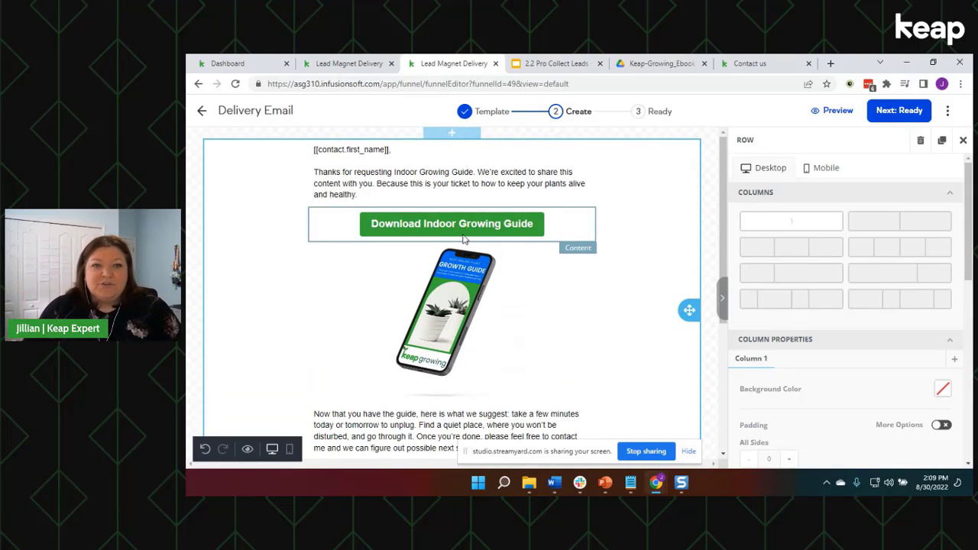
click(475, 329)
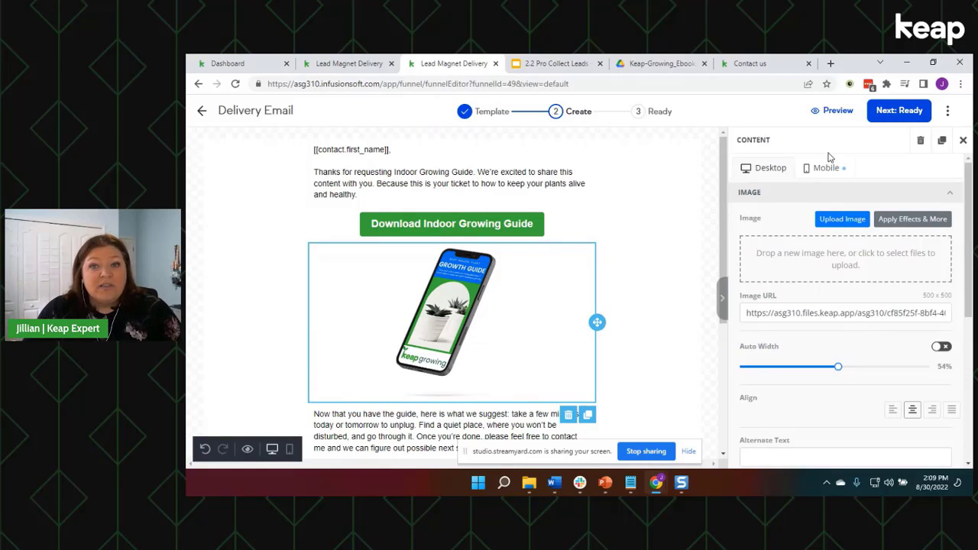
click(714, 298)
click(952, 147)
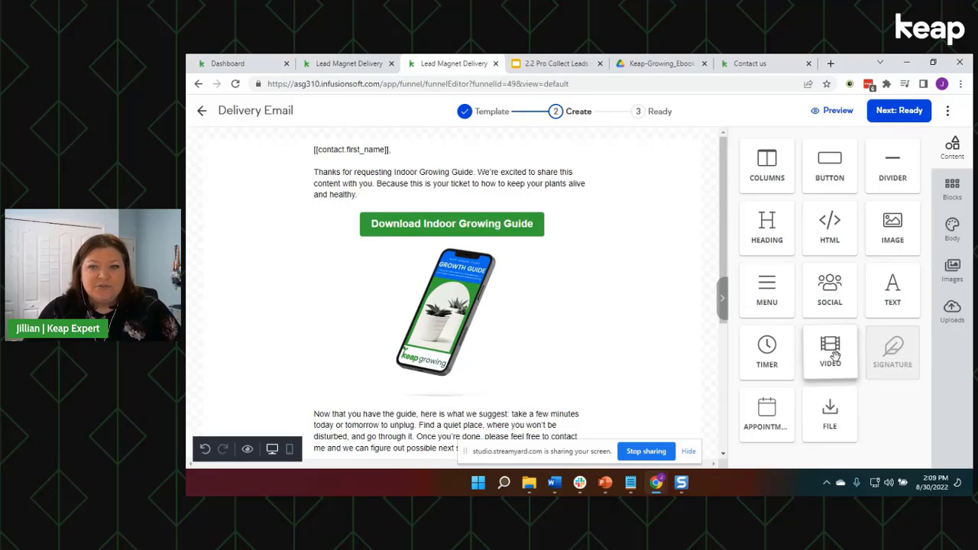
scroll(709, 280, down, 3)
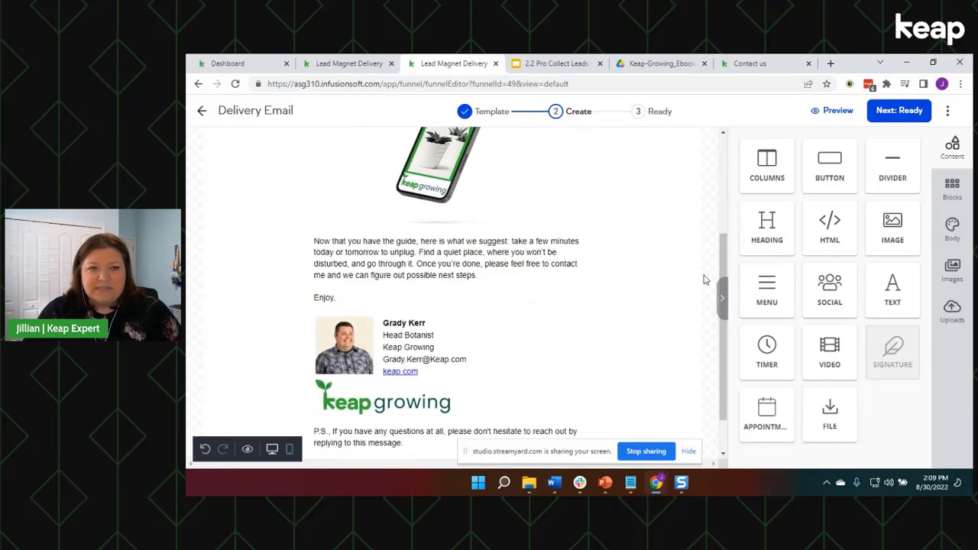
click(327, 246)
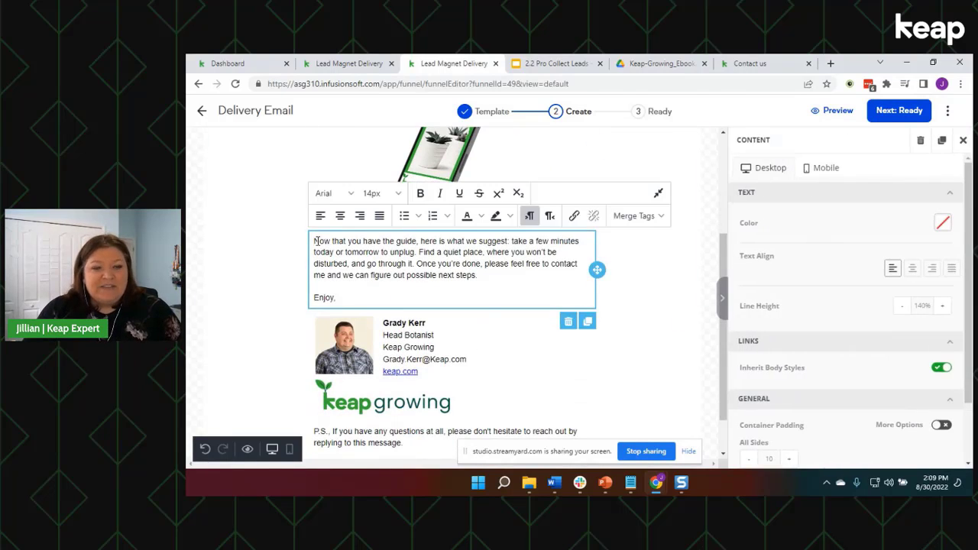
click(721, 298)
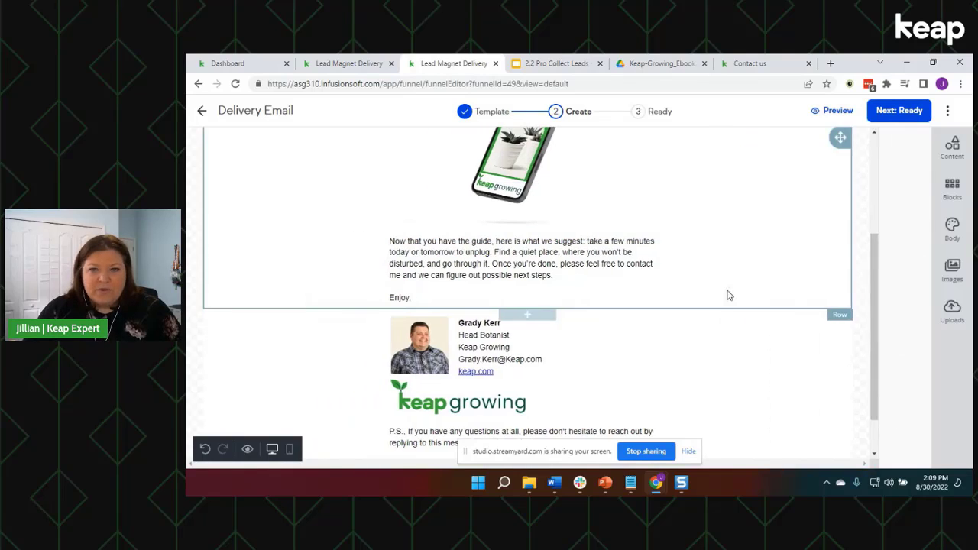
click(959, 152)
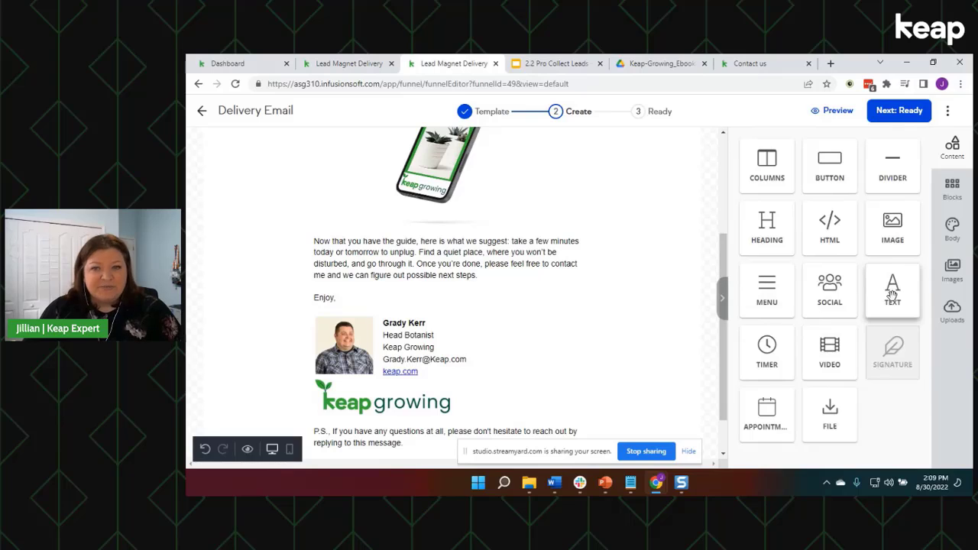
click(357, 258)
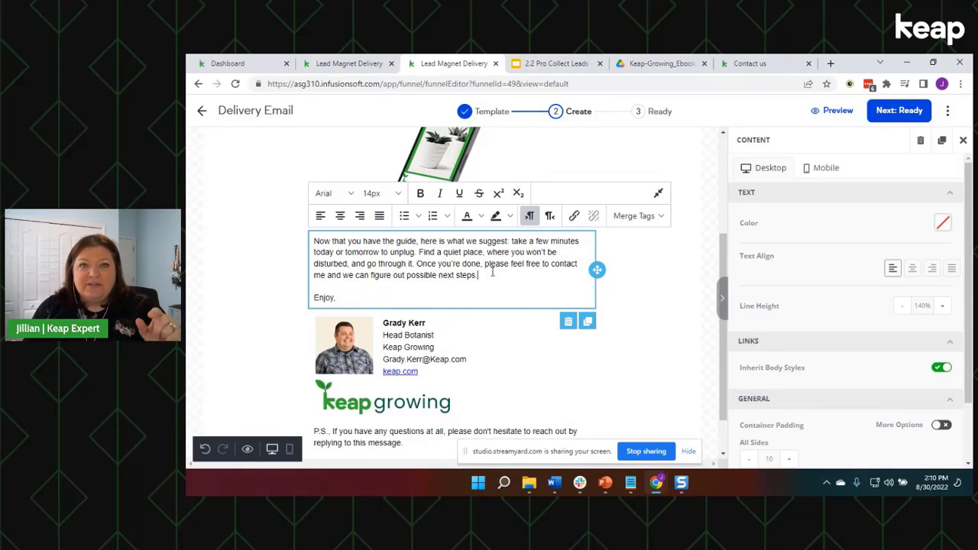
Look through Keap-Growing_Ebook.pdf to its closing pages, check the workshop slides, and return to the Delivery Email's content elements.
click(661, 64)
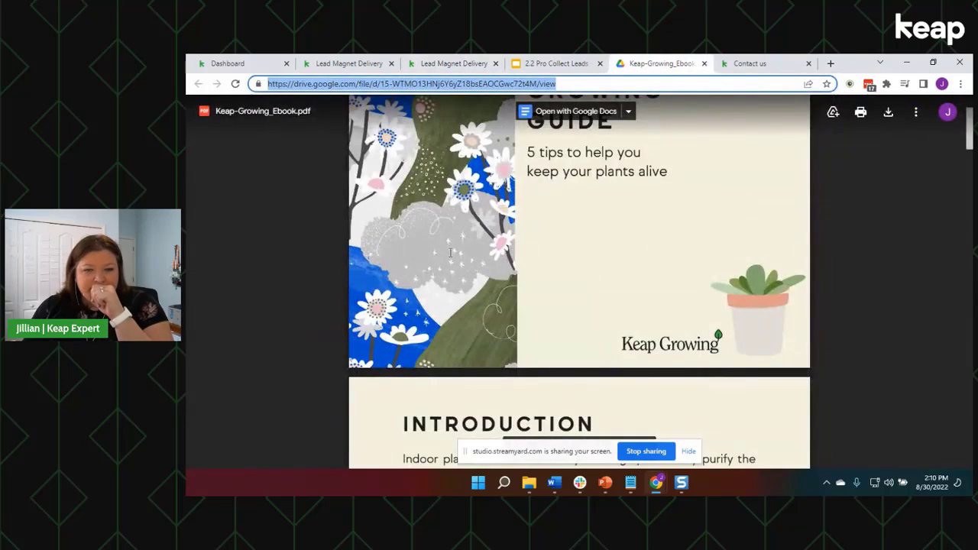
scroll(401, 301, down, 20)
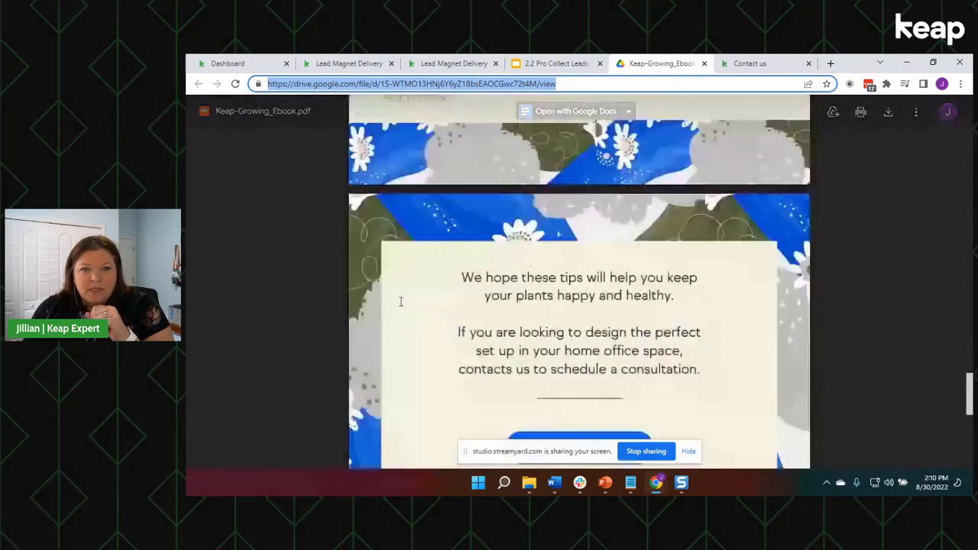
click(556, 63)
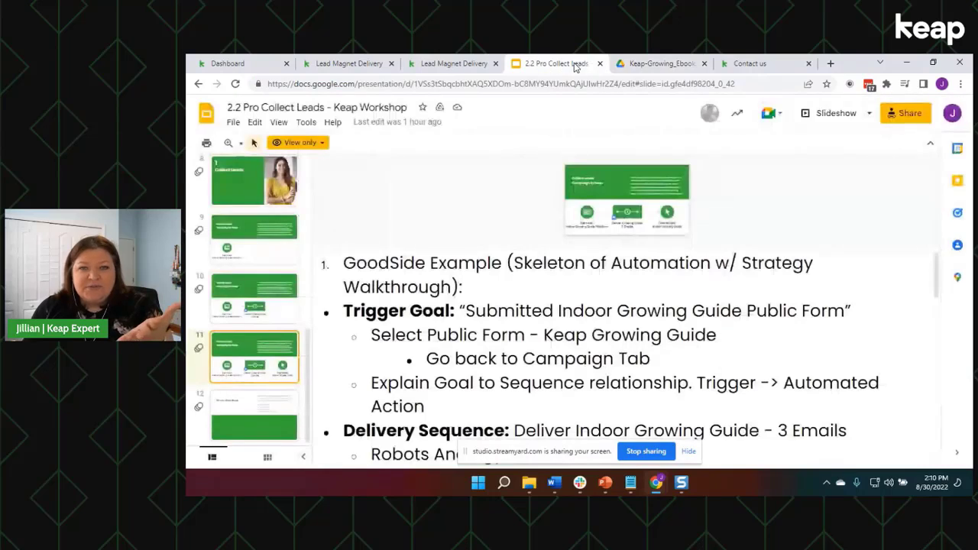
click(473, 64)
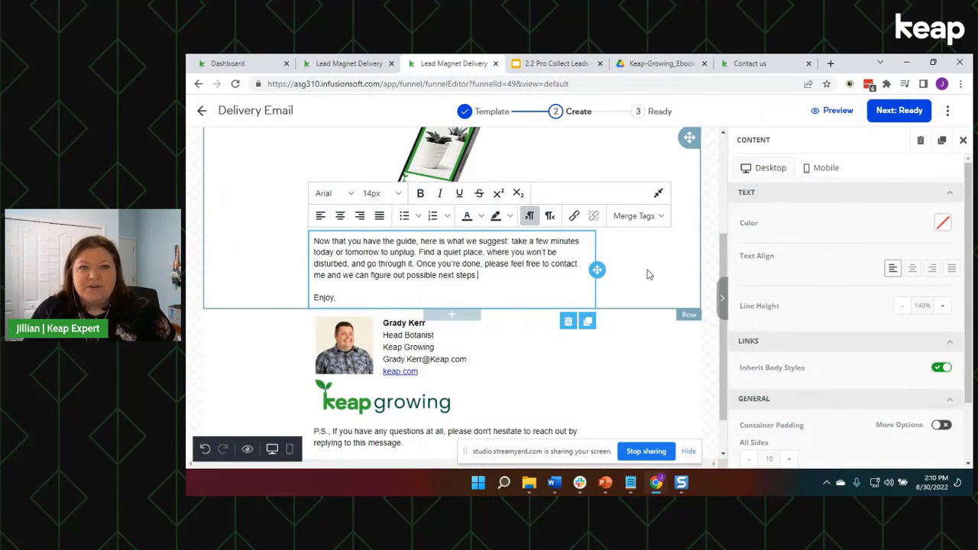
click(518, 282)
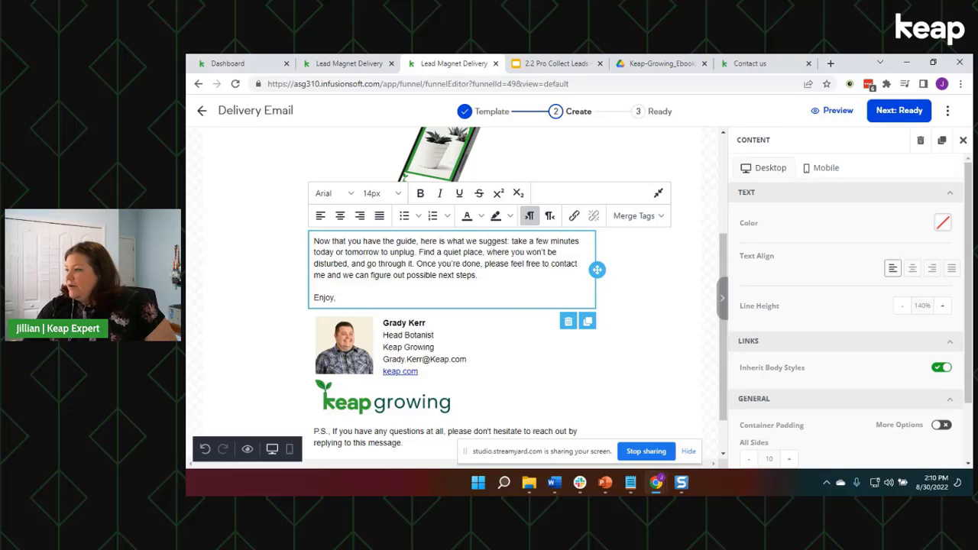
click(723, 300)
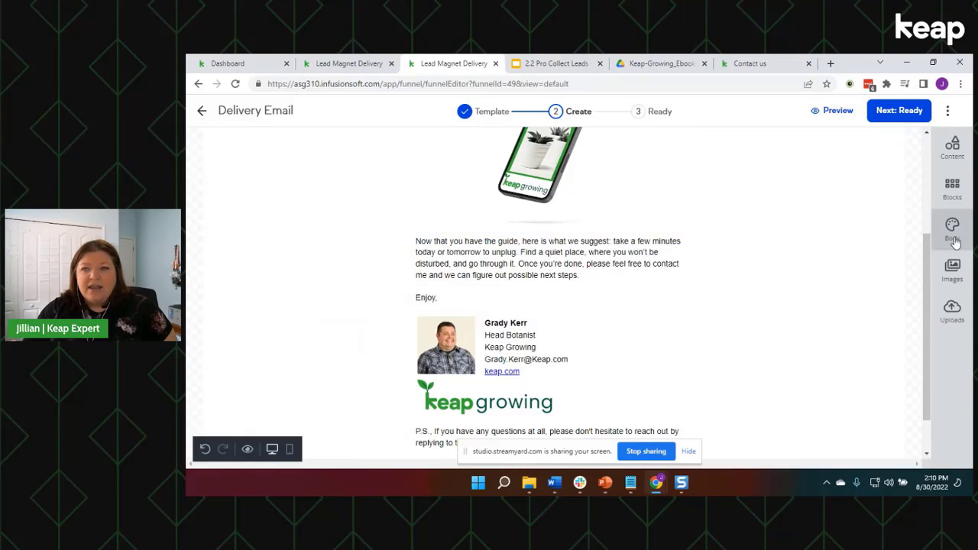
click(953, 150)
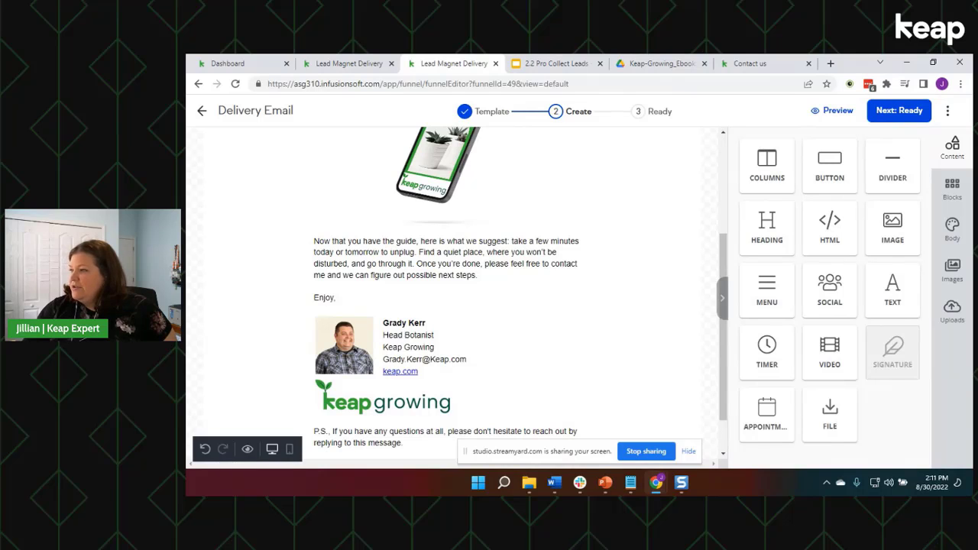
Inspect the Google Drive address of Keap-Growing_Ebook.pdf, reload the file and open its link-sharing options.
click(661, 64)
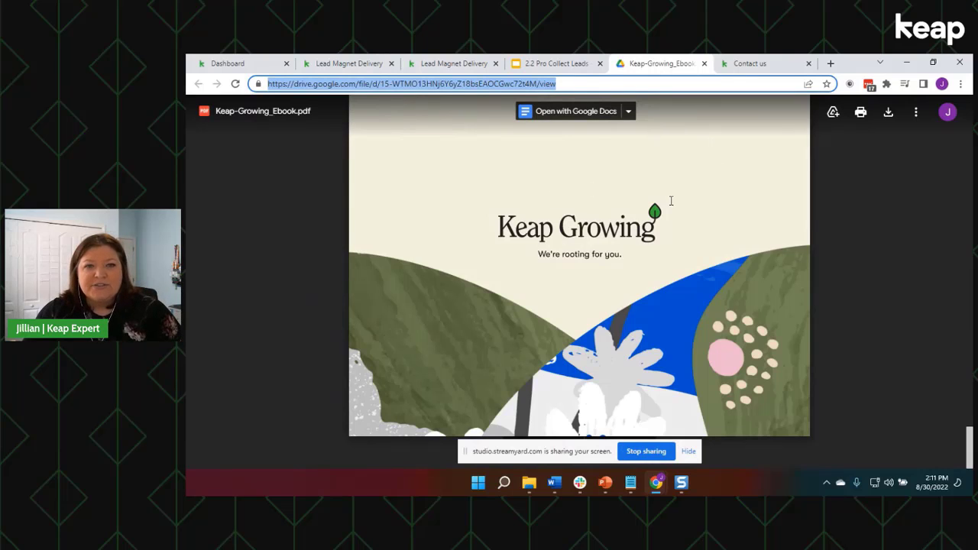
click(571, 81)
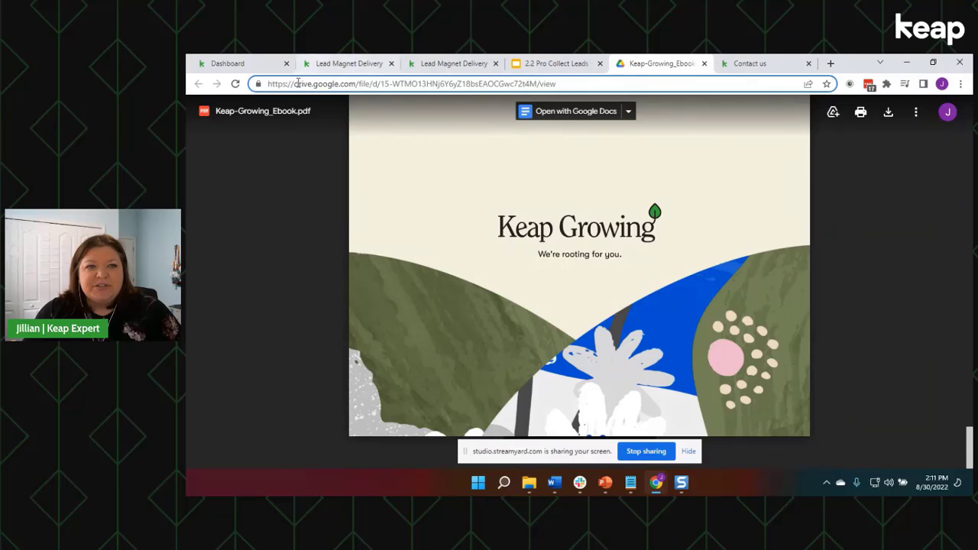
drag(283, 83, 560, 85)
click(581, 83)
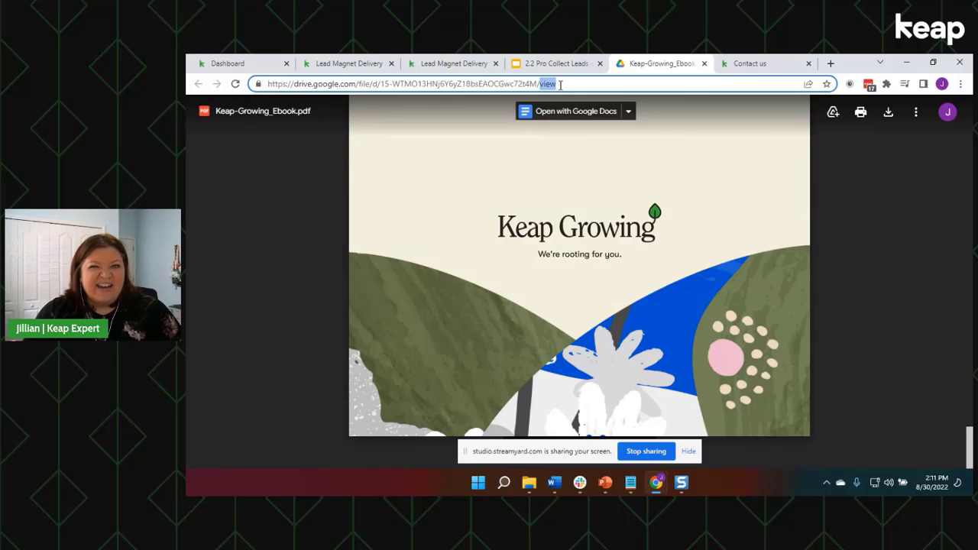
key(Return)
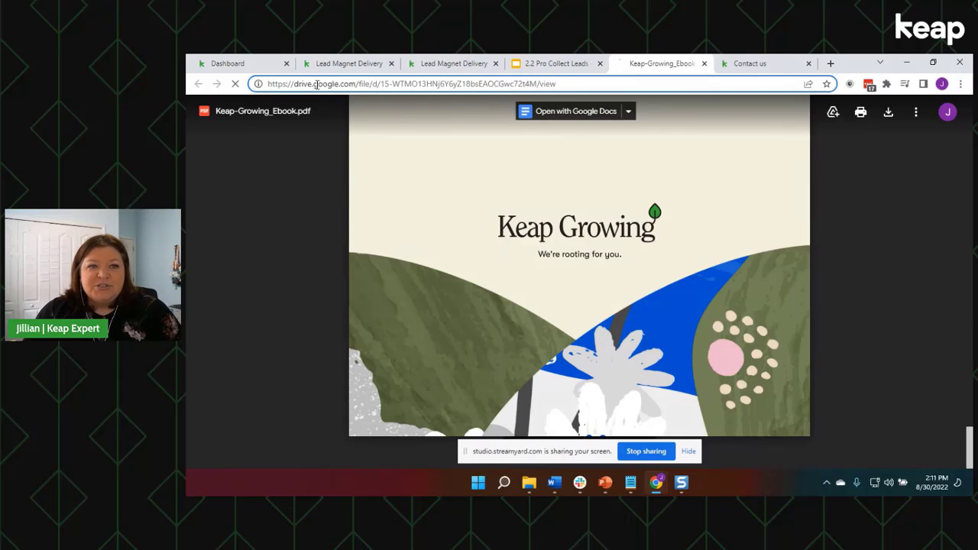
double_click(364, 84)
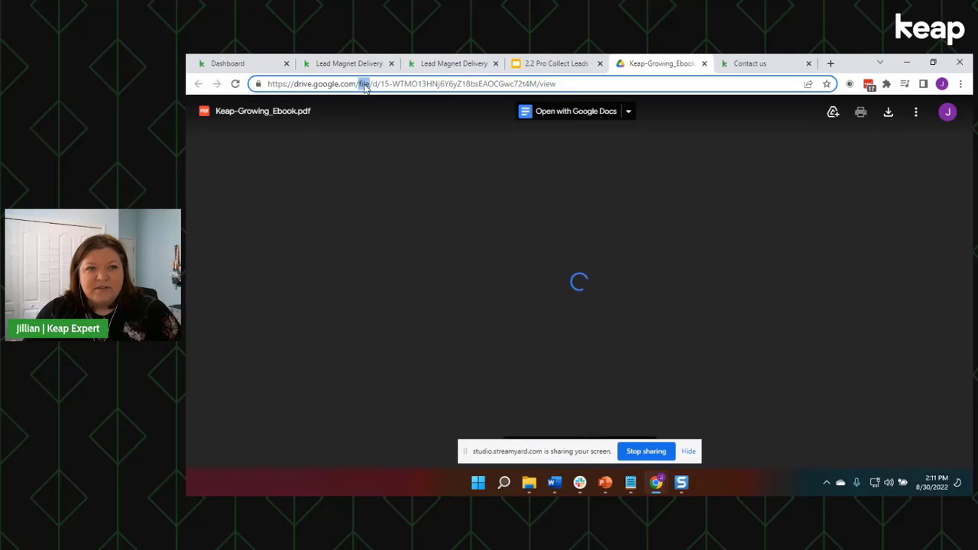
click(915, 113)
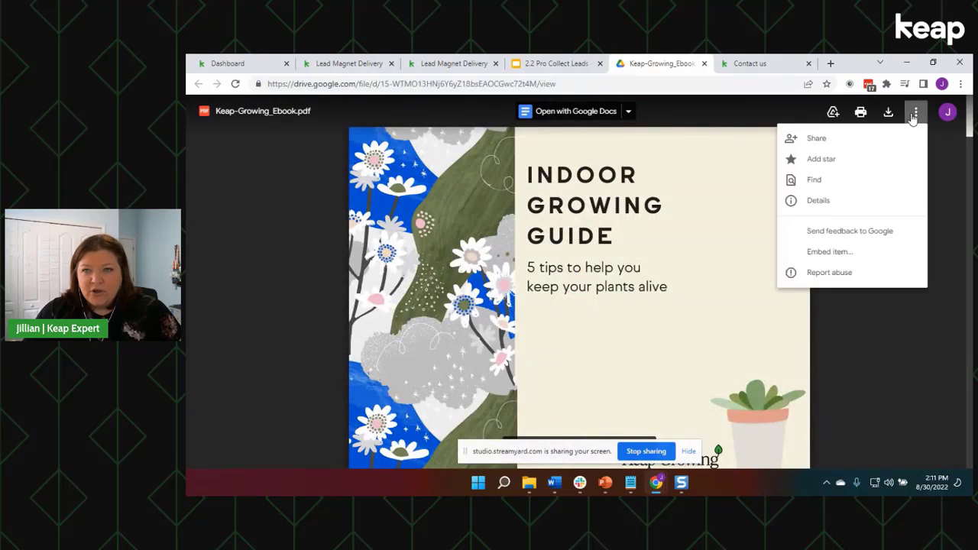
click(810, 140)
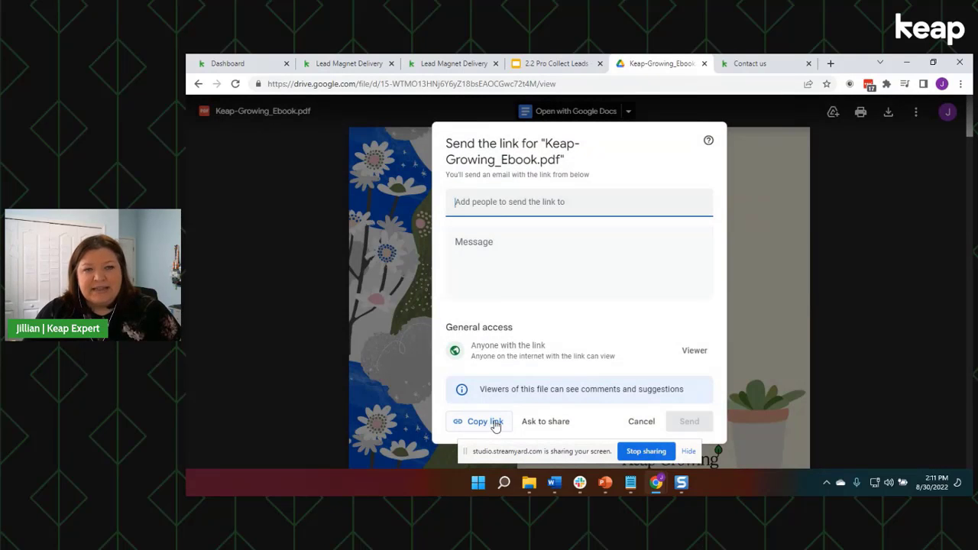
Return to the Delivery Email in Keap, check the P.S. line below the signature, and advance the email to the Ready stage.
click(450, 64)
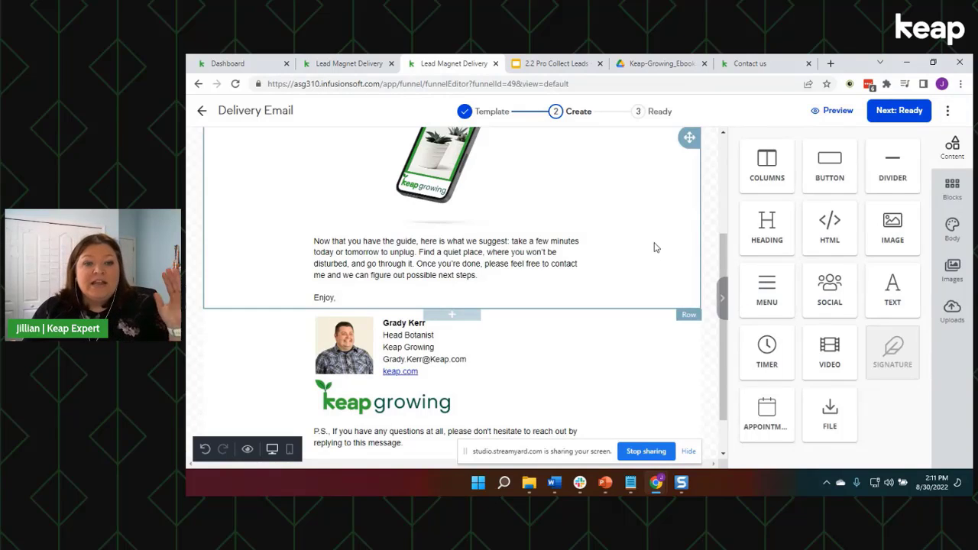
scroll(654, 247, down, 1)
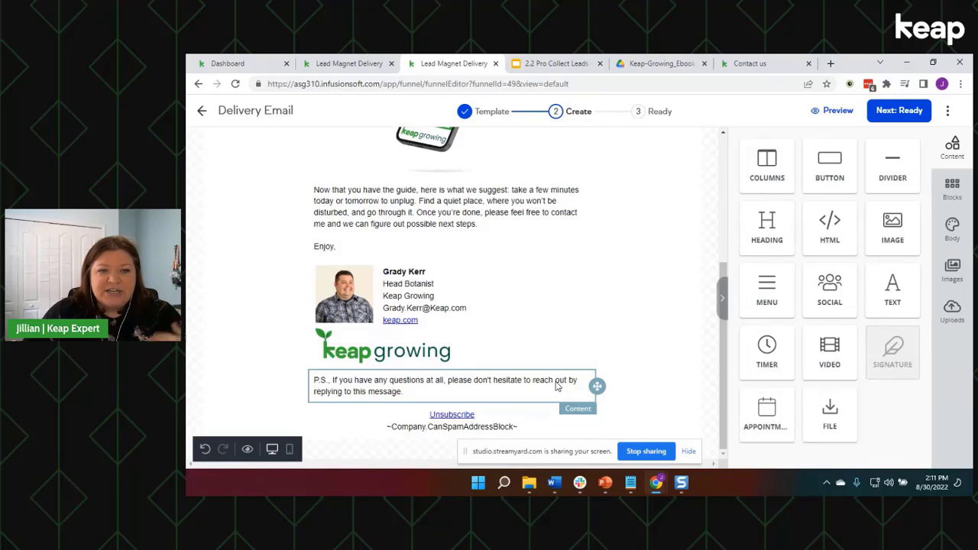
click(410, 393)
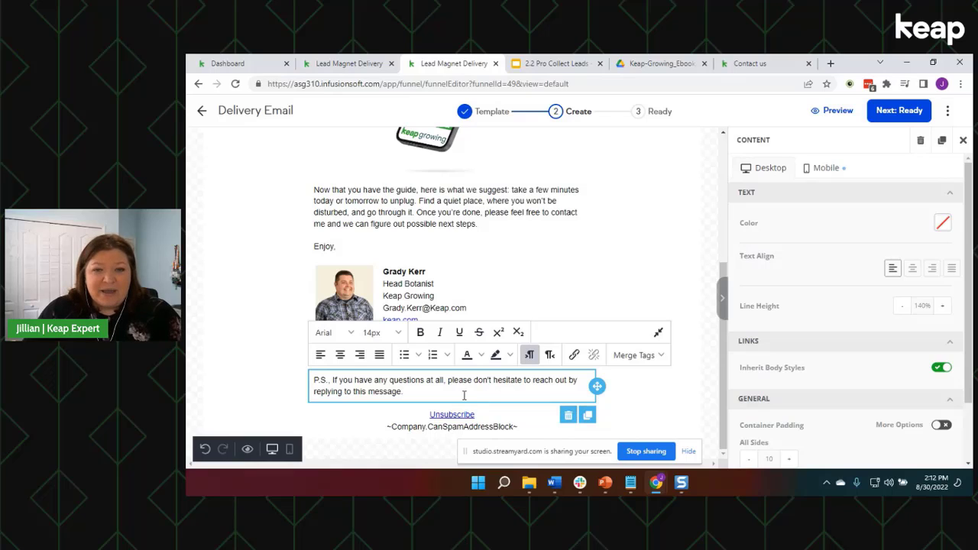
click(712, 207)
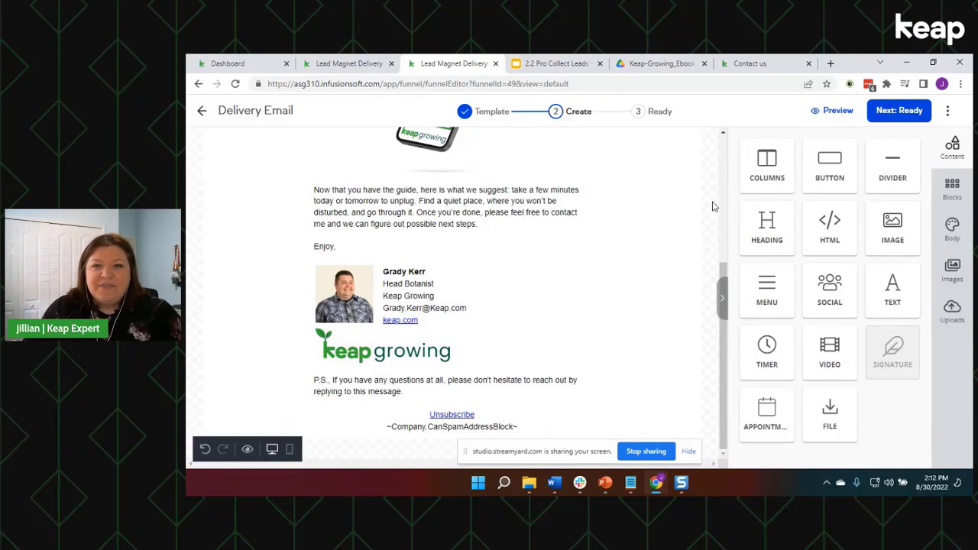
click(913, 117)
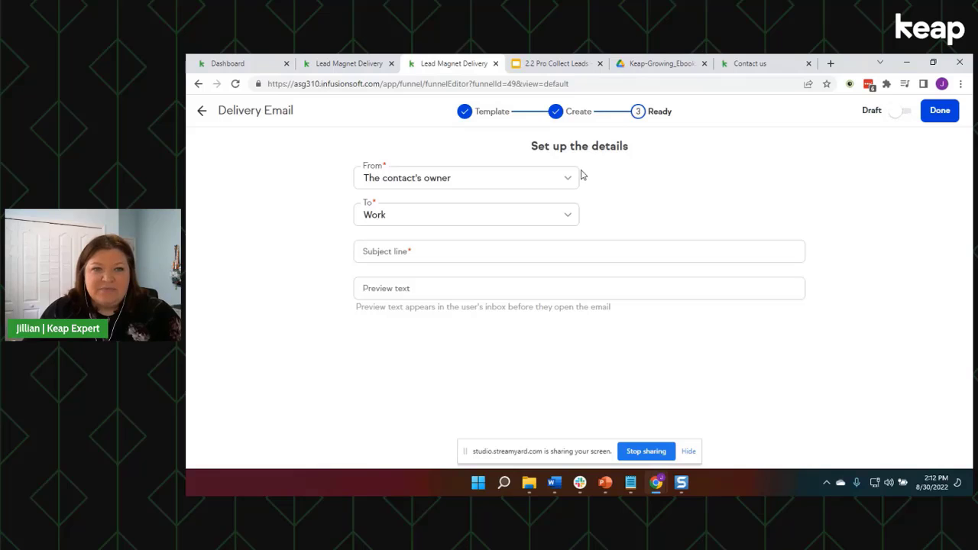
Review the sender and recipient options of the Delivery Email, keeping The contact's owner and Work.
click(374, 184)
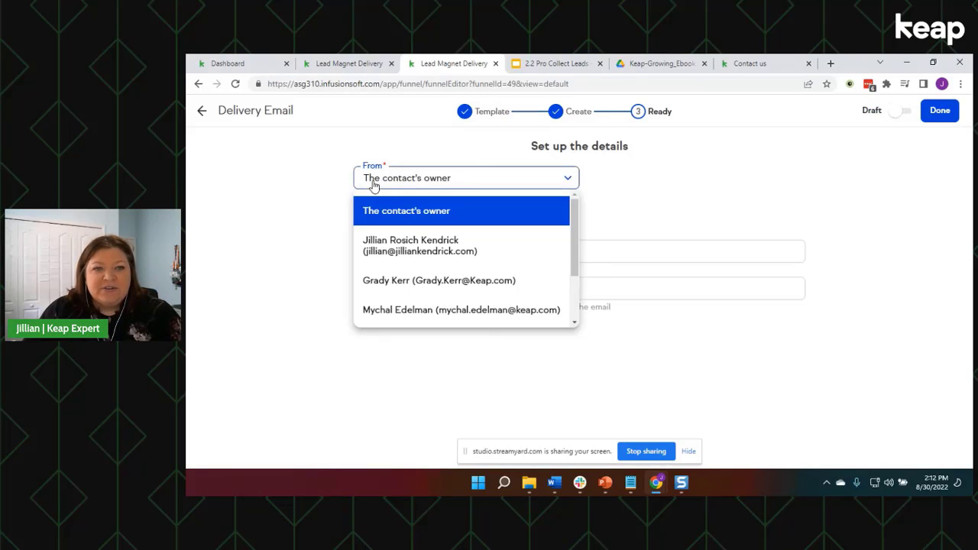
click(432, 184)
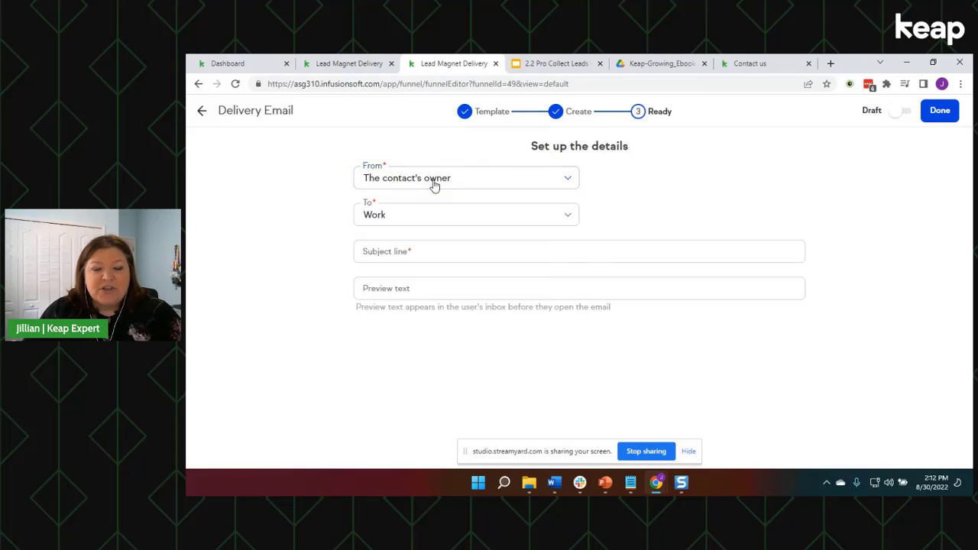
click(468, 188)
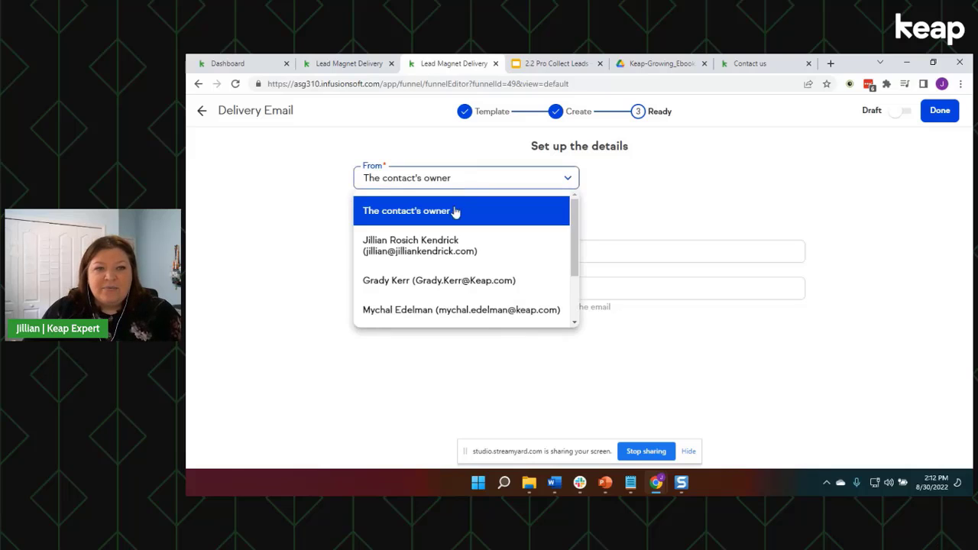
scroll(457, 263, down, 1)
click(451, 180)
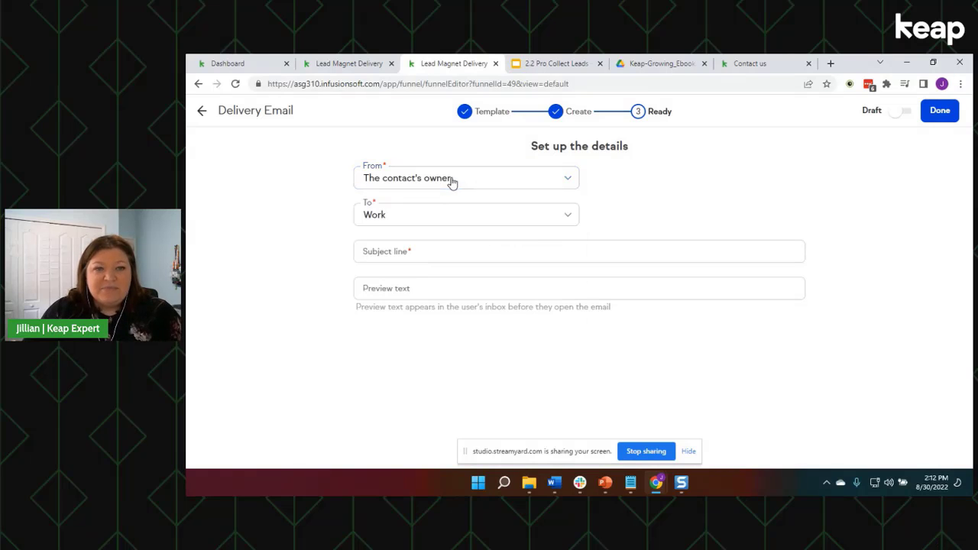
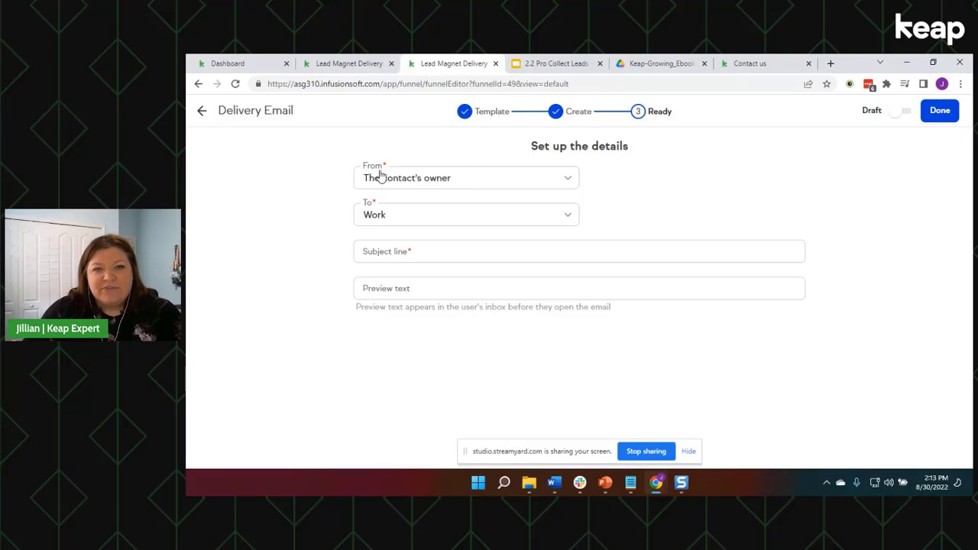
click(386, 218)
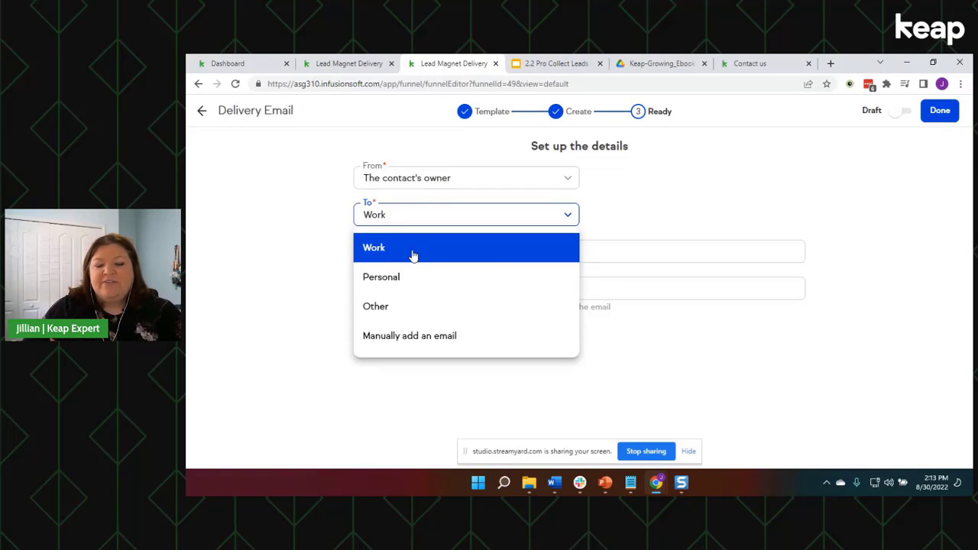
click(325, 242)
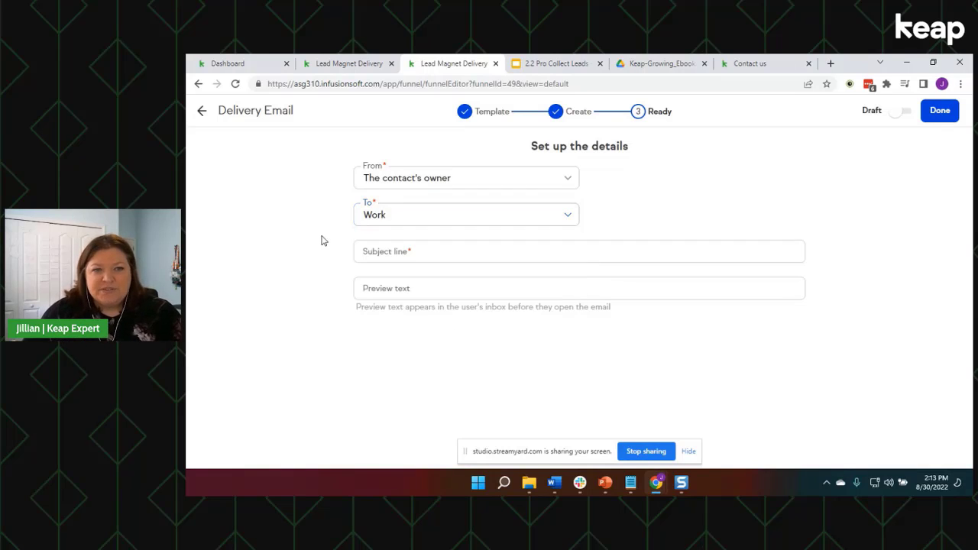
Enter the subject line as the contact's first name merge field followed by ", here's your guide!".
click(487, 250)
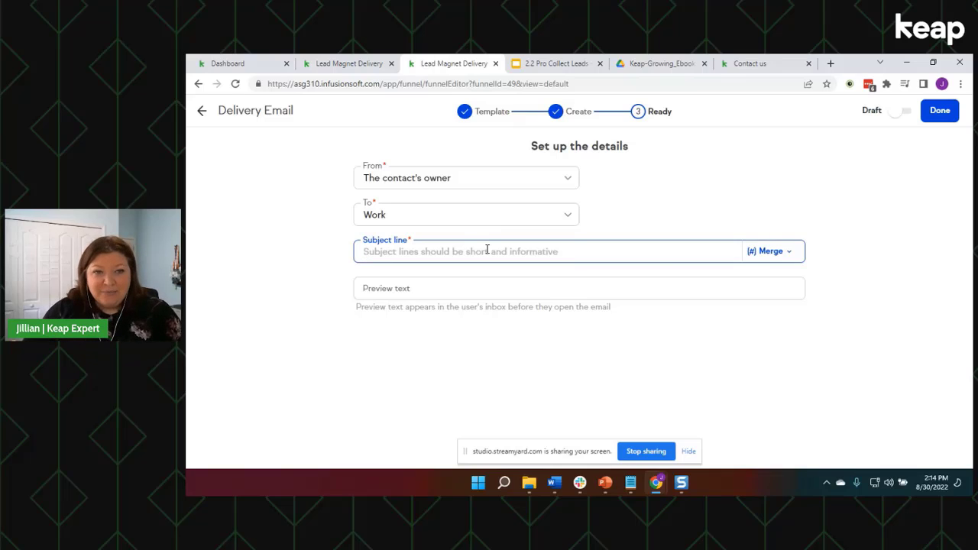
click(764, 255)
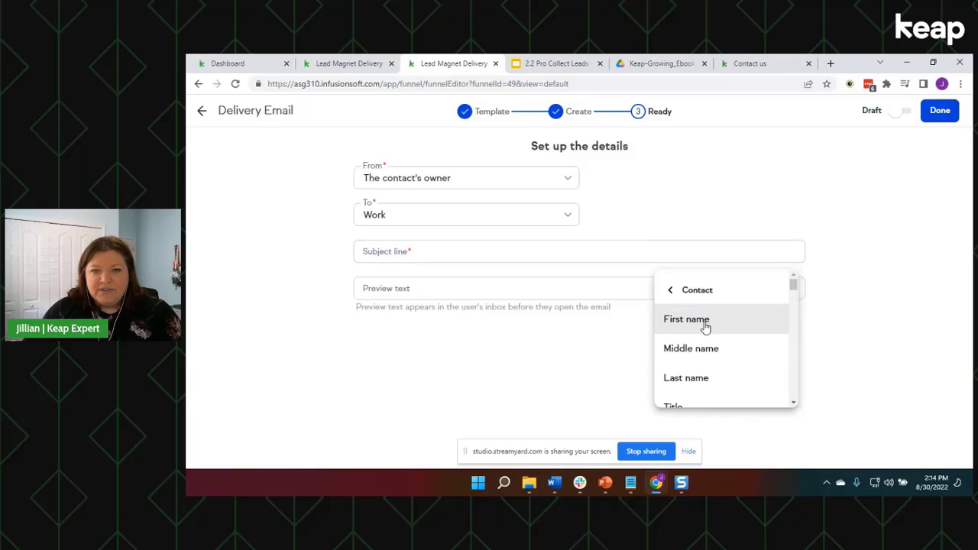
click(706, 318)
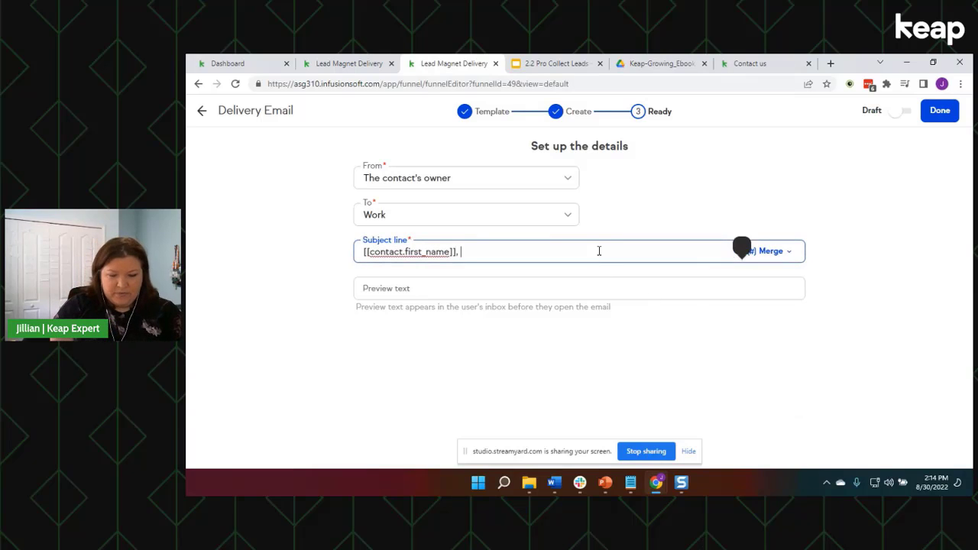
text(, here's your guide!)
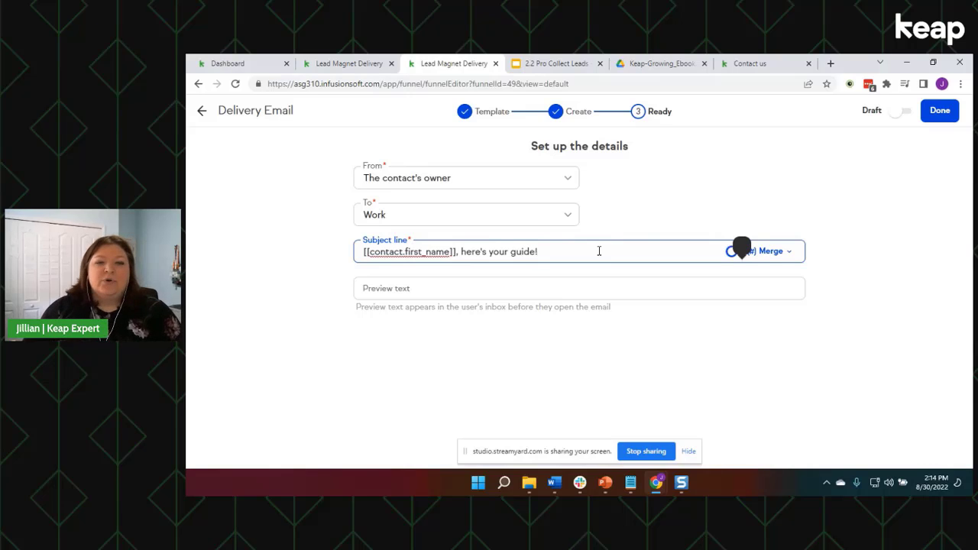
click(653, 217)
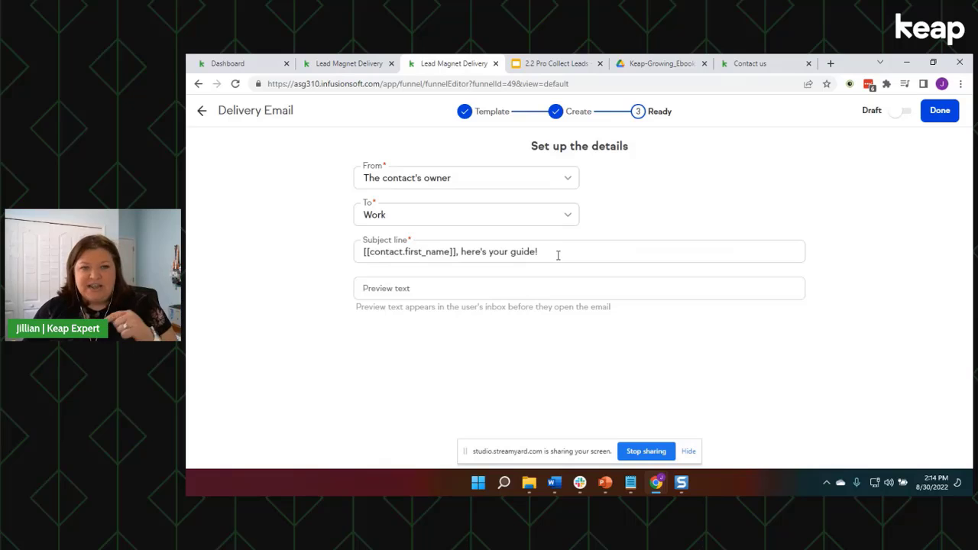
Switch the Delivery Email from Draft to Ready without preview text and finish its setup.
click(501, 287)
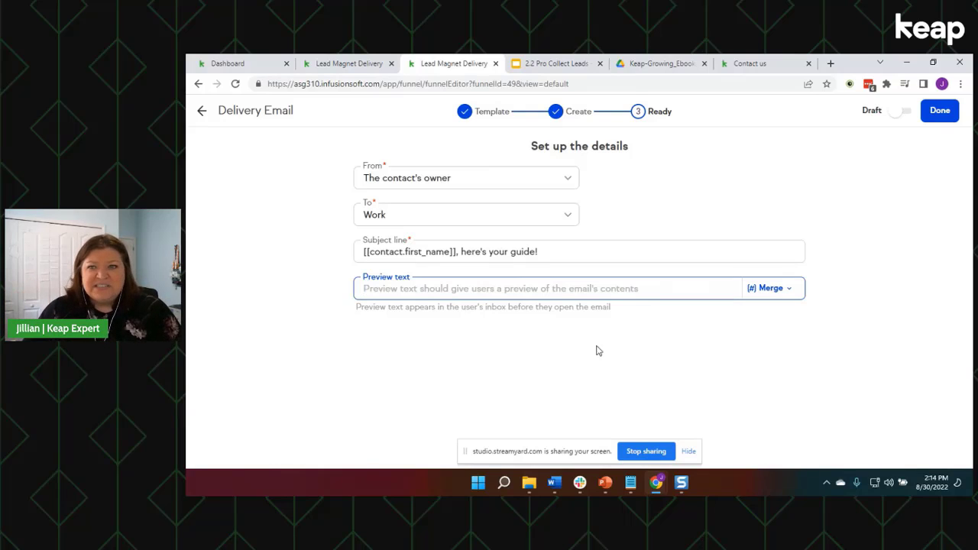
click(886, 365)
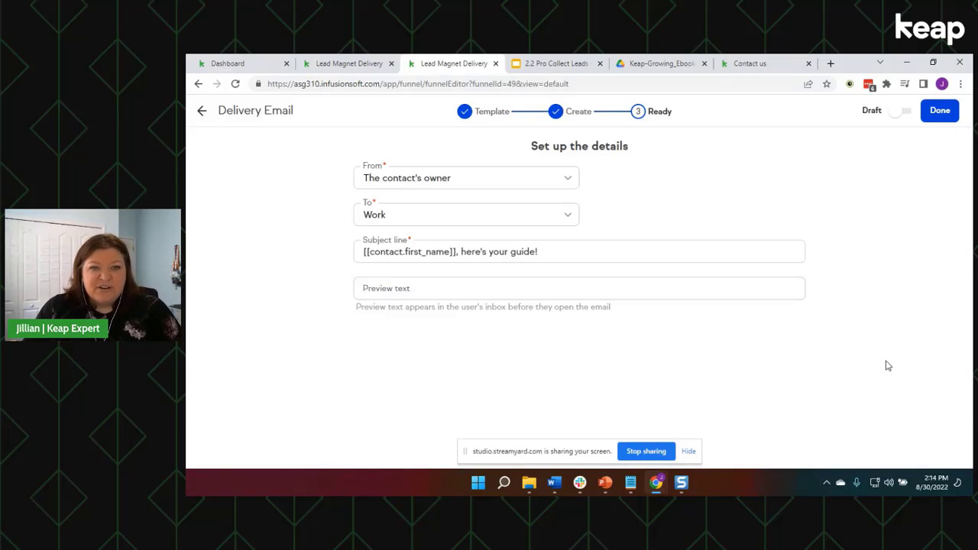
click(482, 297)
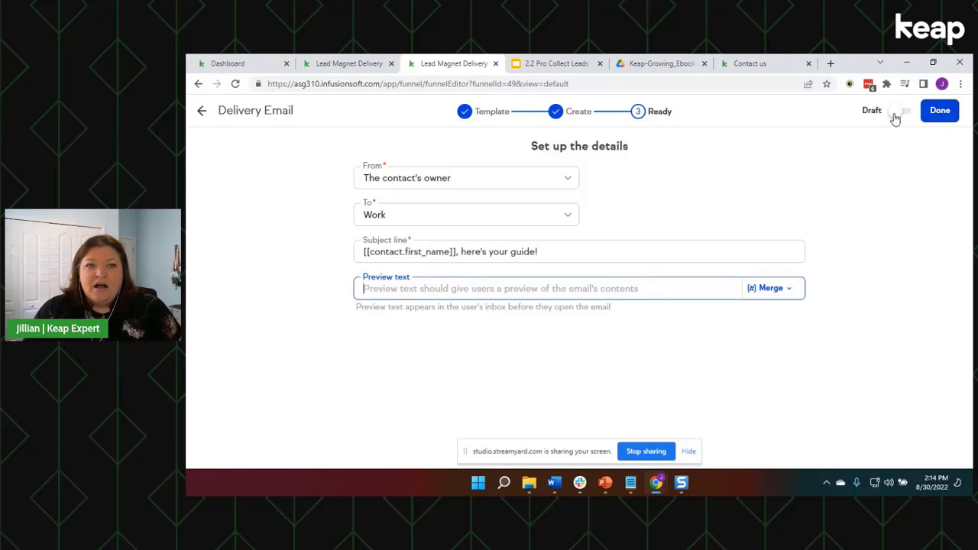
click(900, 113)
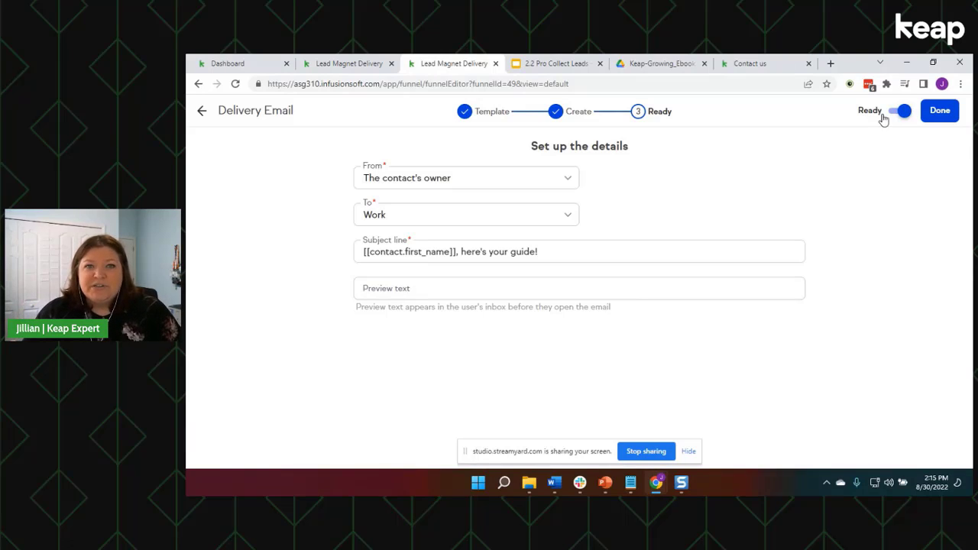
click(928, 113)
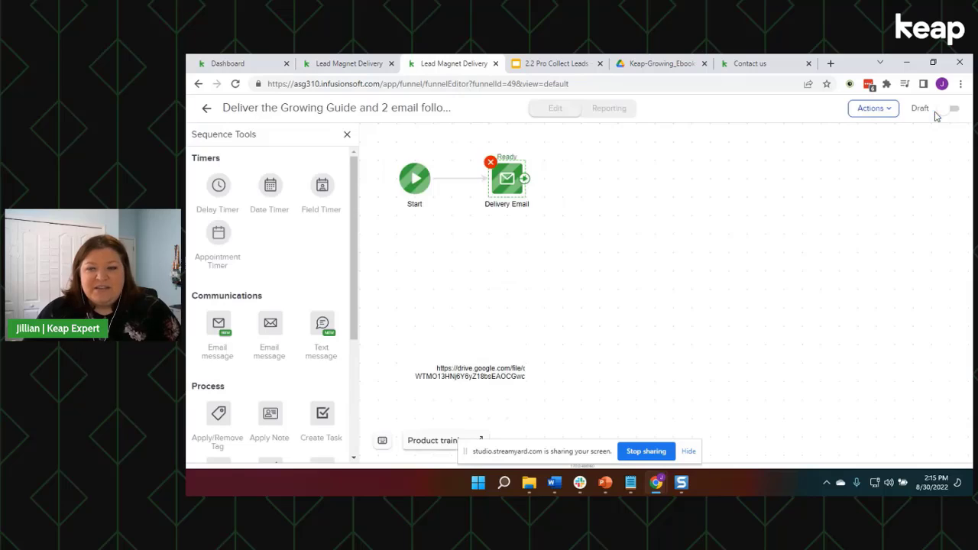
Reopen the Delivery Email and examine the signature and the separate P.S. text block beneath it.
click(771, 185)
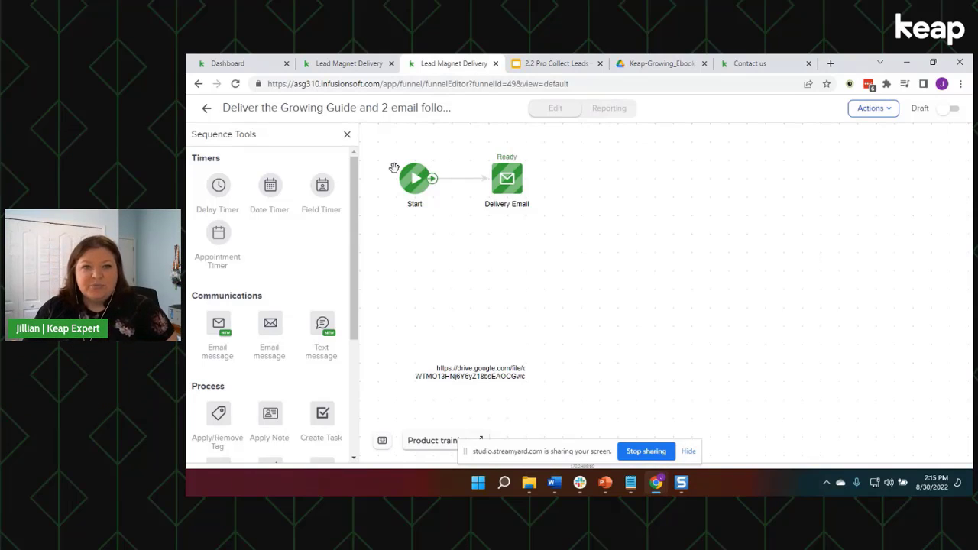
click(505, 178)
click(503, 179)
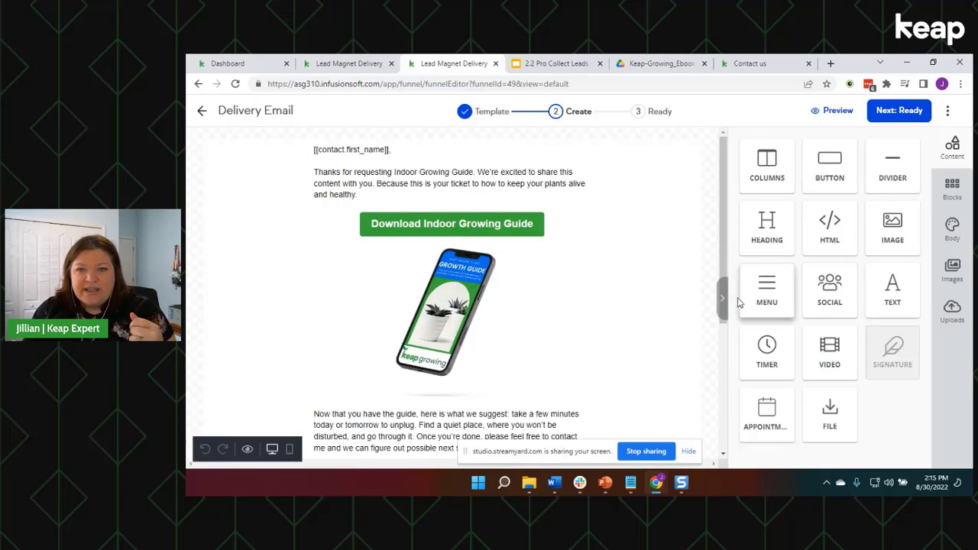
scroll(660, 334, down, 3)
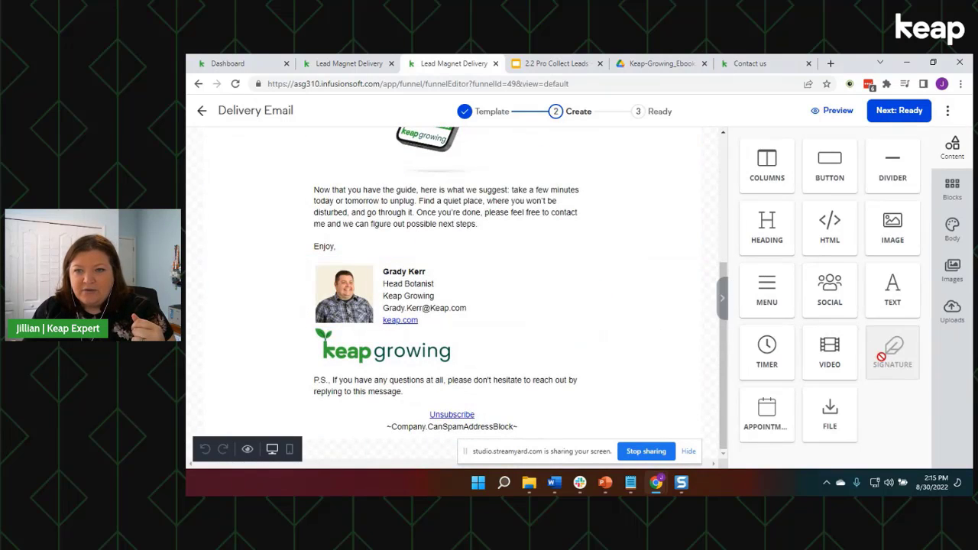
drag(894, 298, 403, 382)
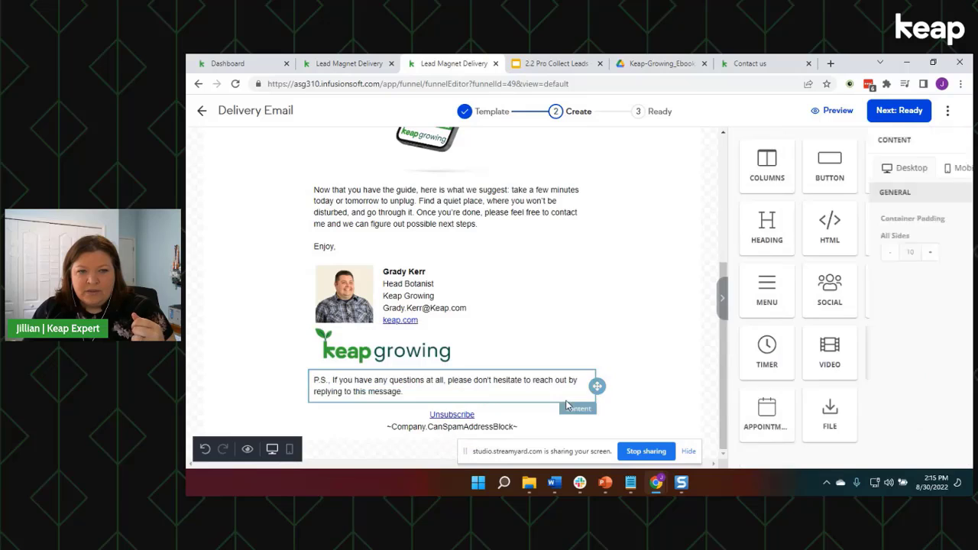
click(567, 403)
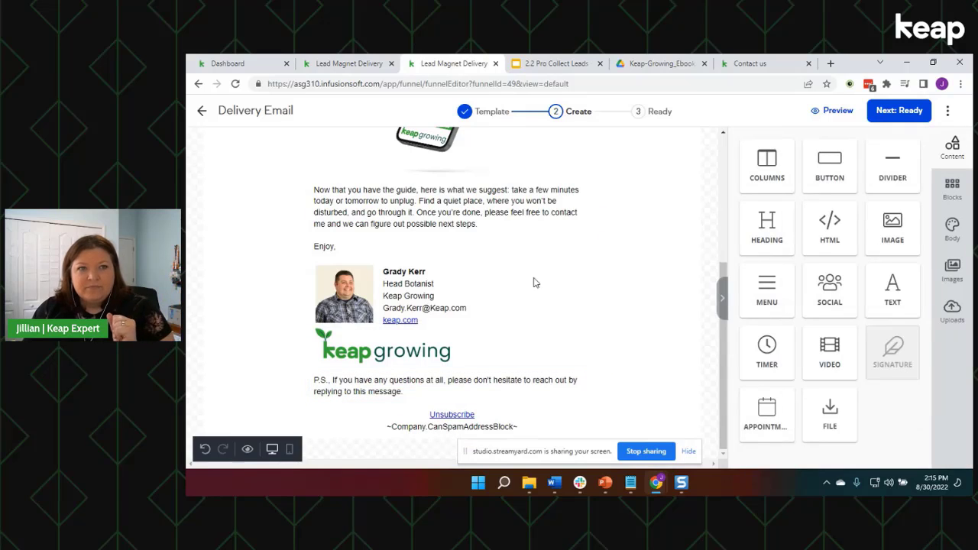
Return to the sequence and add a Delay Timer connected after the Delivery Email.
click(202, 110)
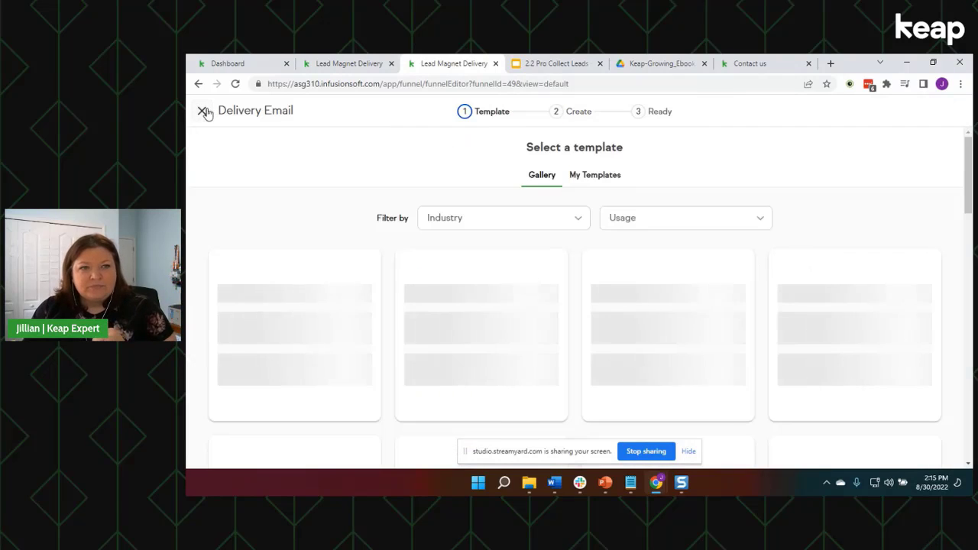
click(203, 111)
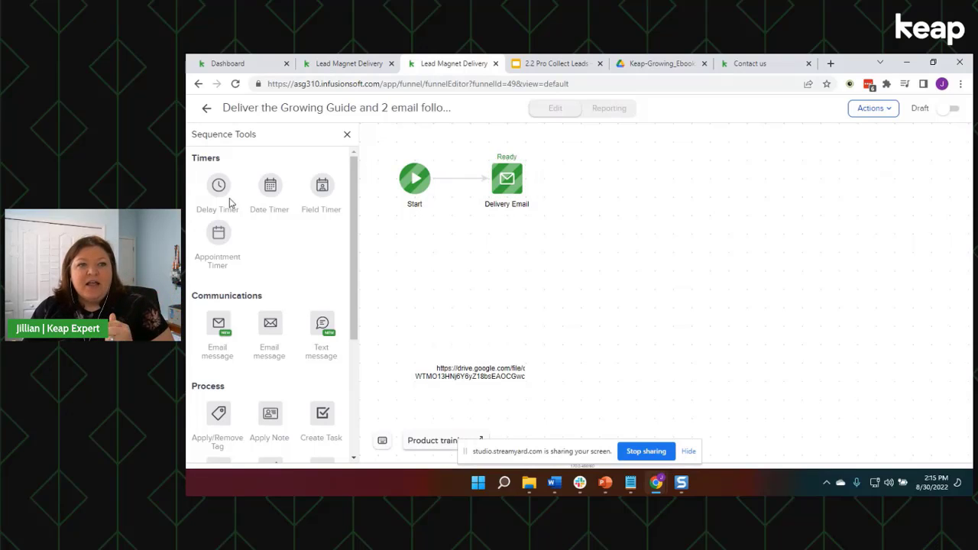
drag(217, 185, 602, 168)
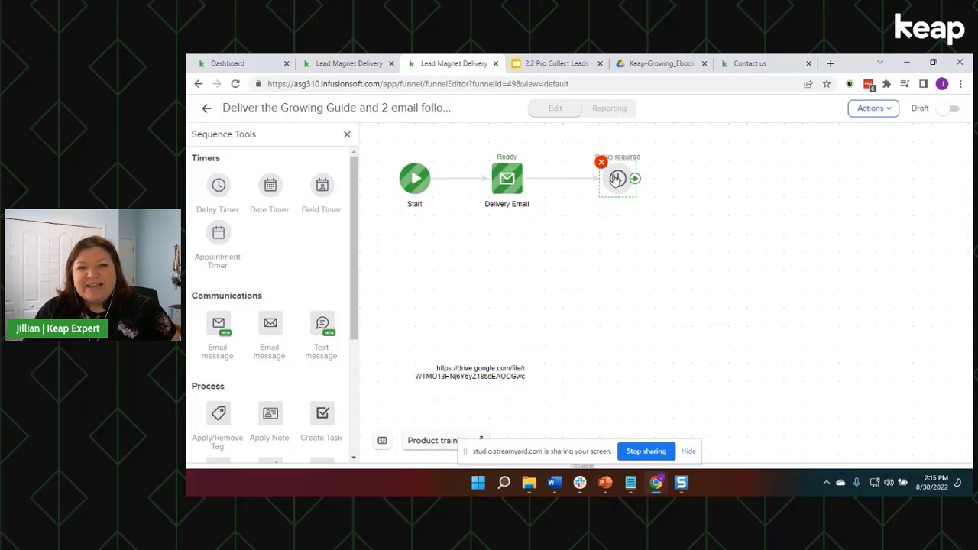
double_click(615, 179)
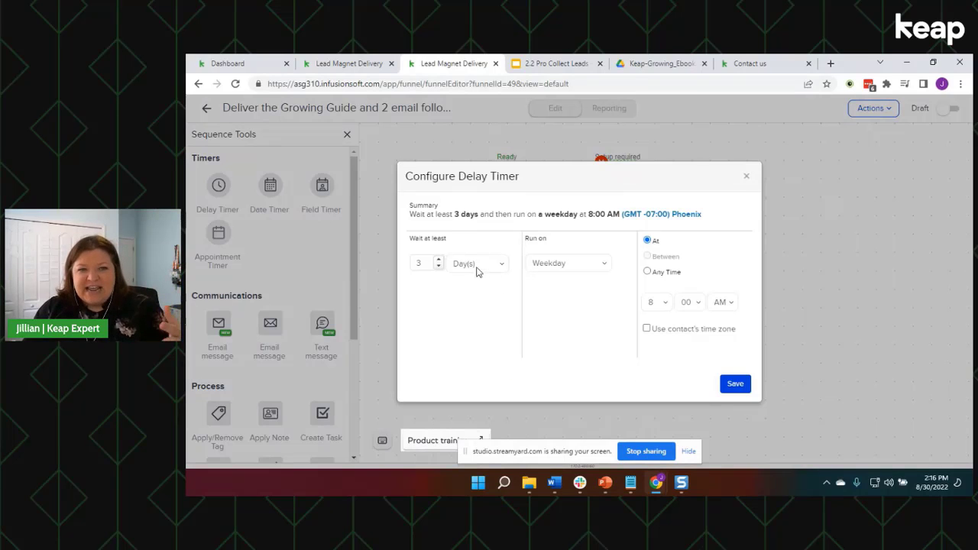
click(434, 265)
click(439, 266)
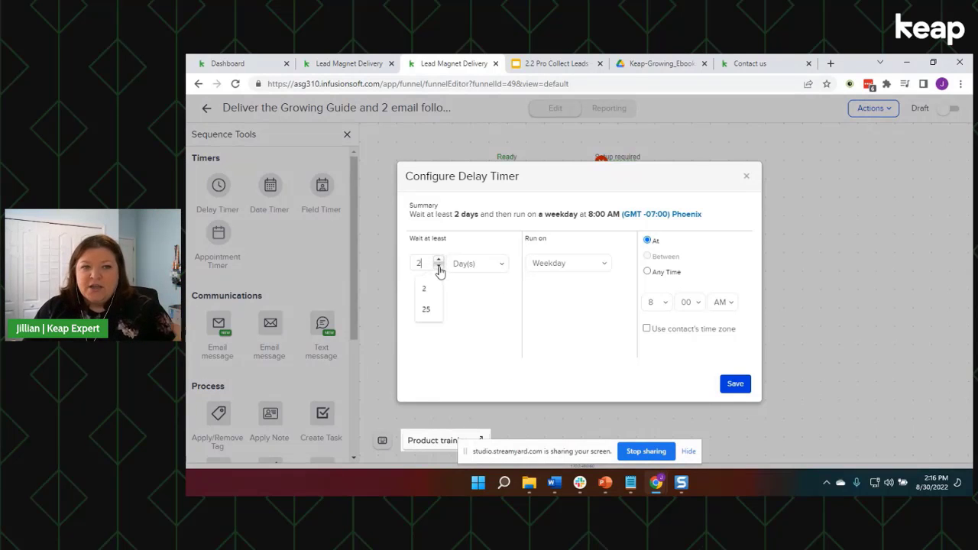
click(482, 294)
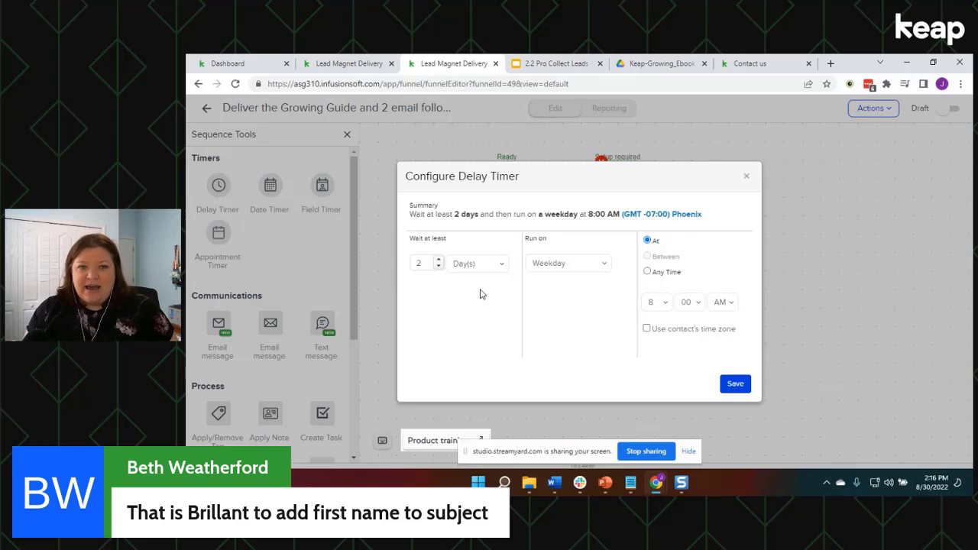
click(575, 267)
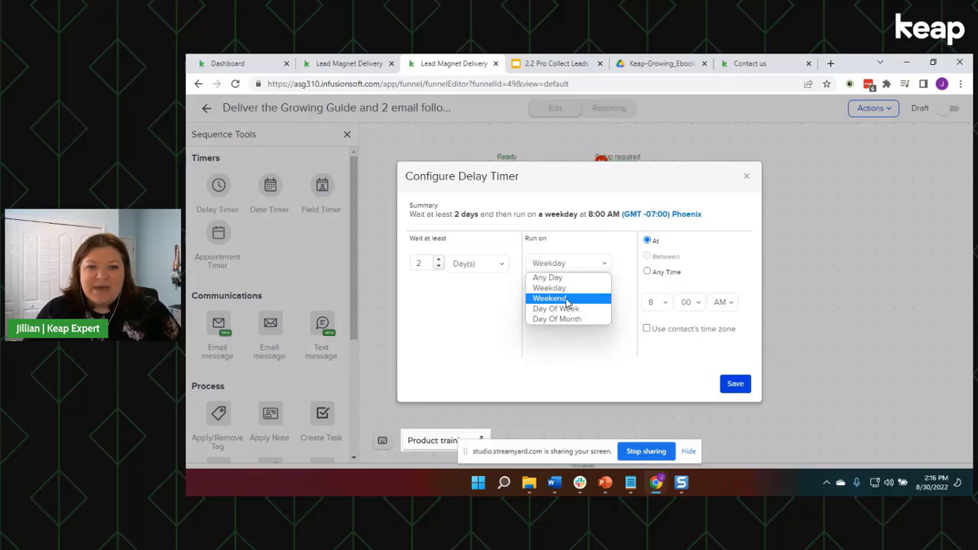
click(558, 289)
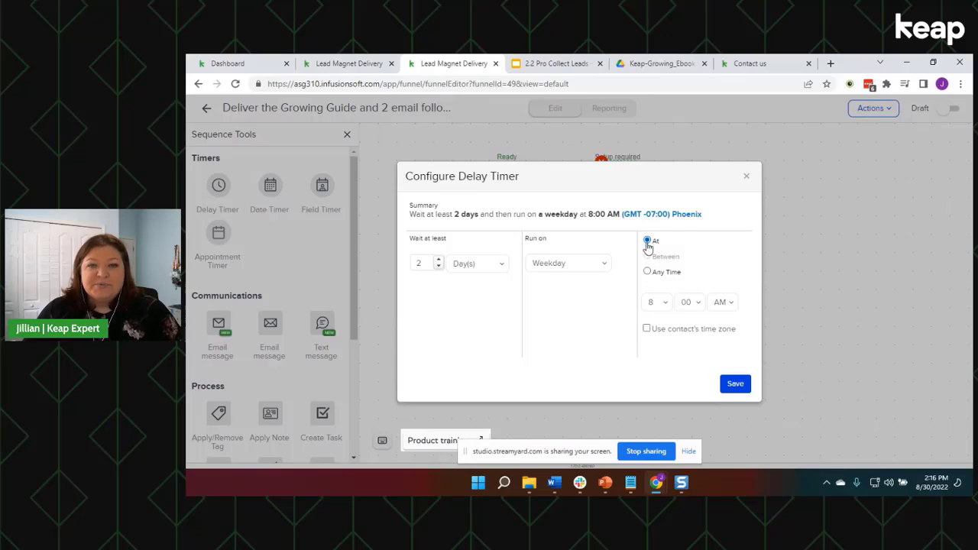
click(666, 303)
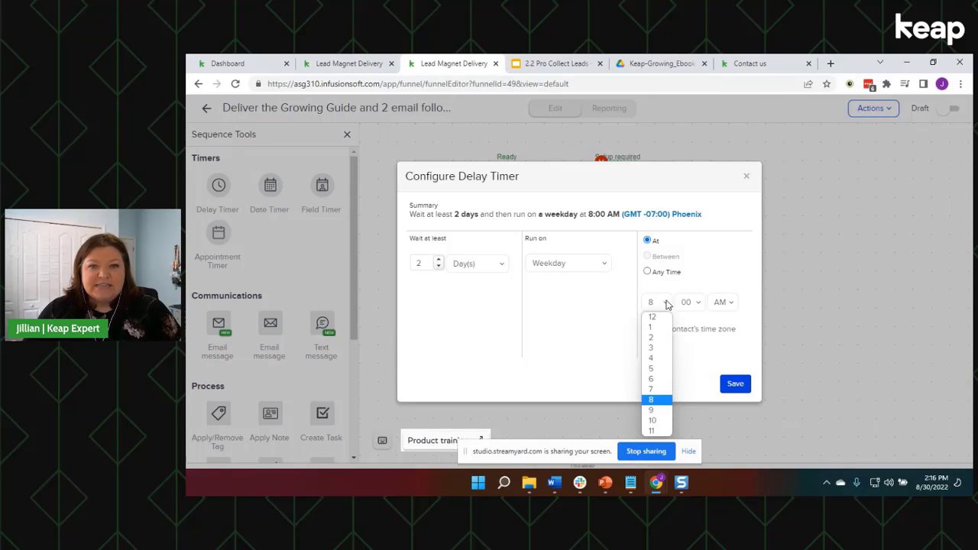
click(666, 303)
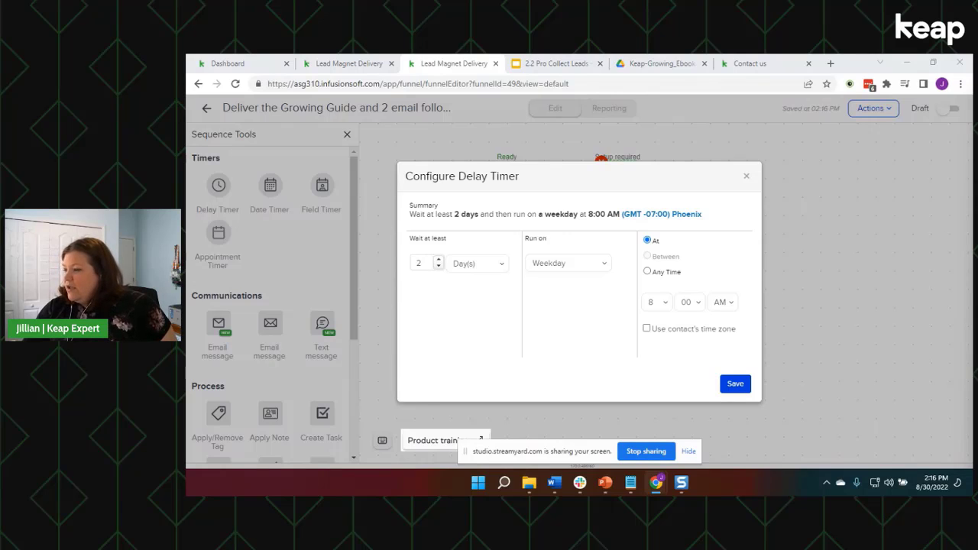
click(745, 177)
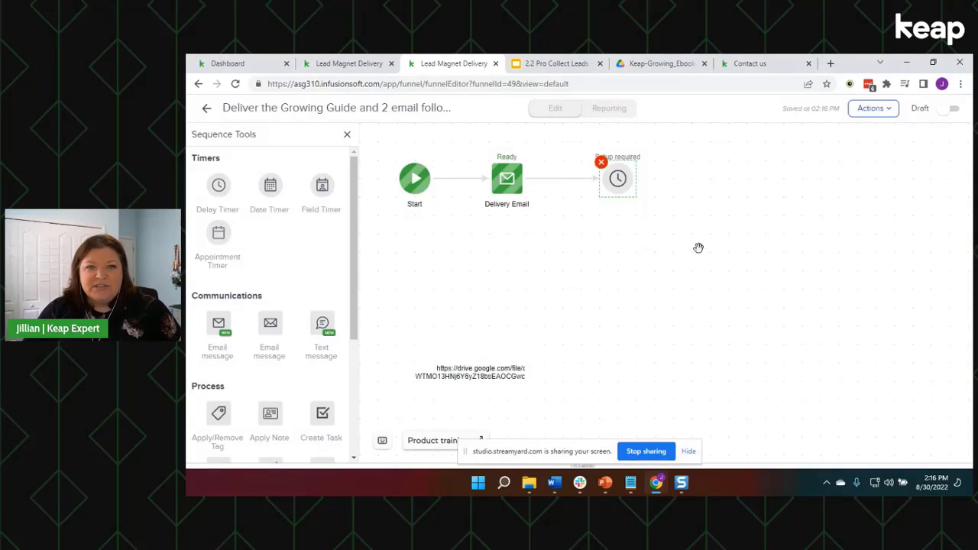
click(699, 248)
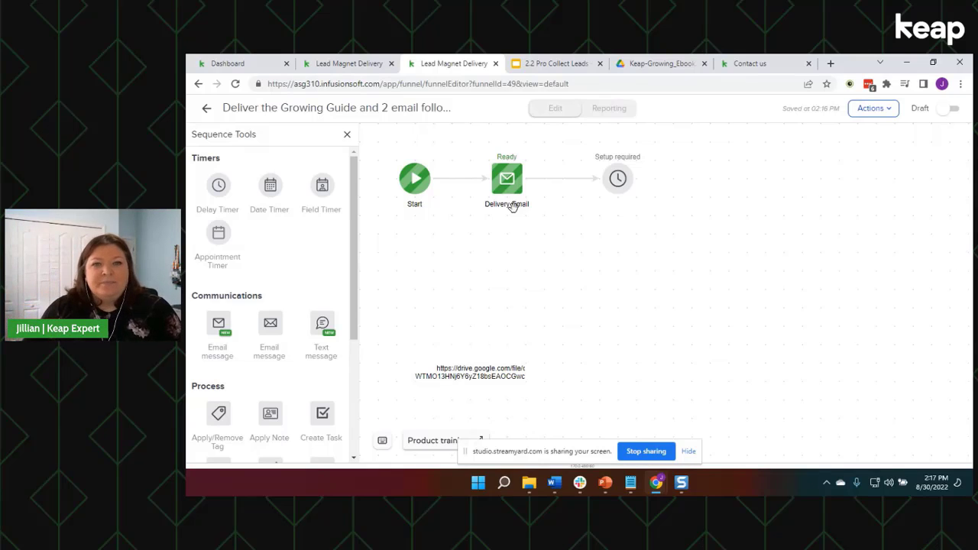
Configure the new Delay Timer to wait at least 3 days and run on a weekday at 8:00 AM.
click(625, 186)
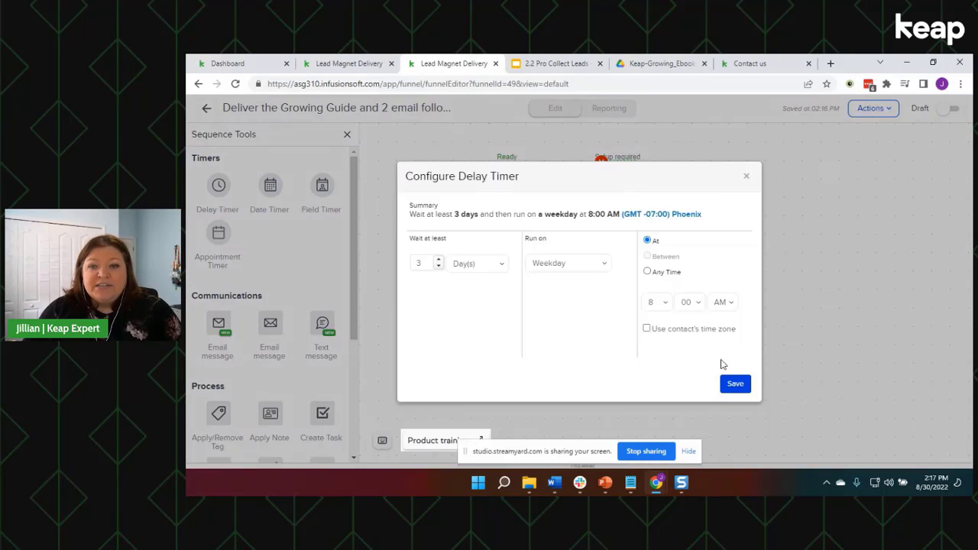
click(734, 385)
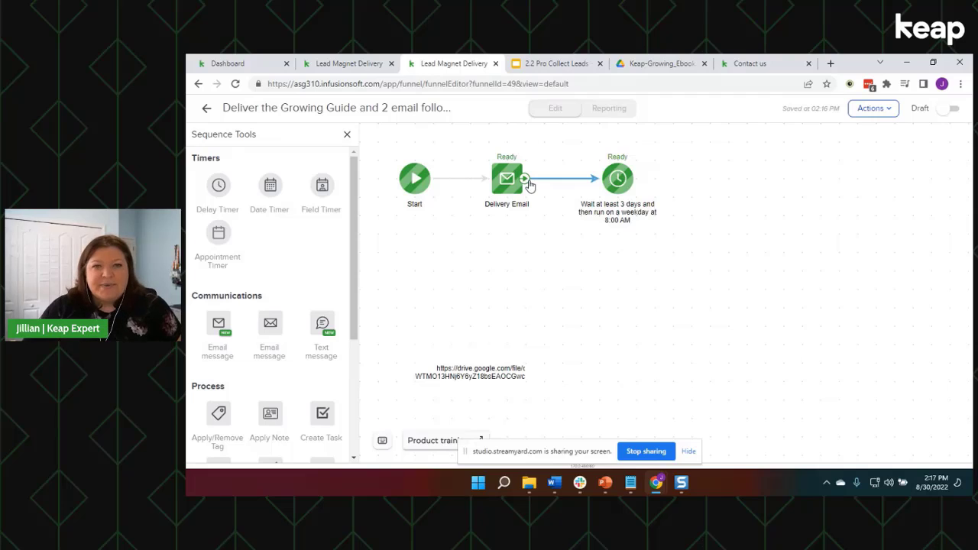
click(618, 182)
click(649, 197)
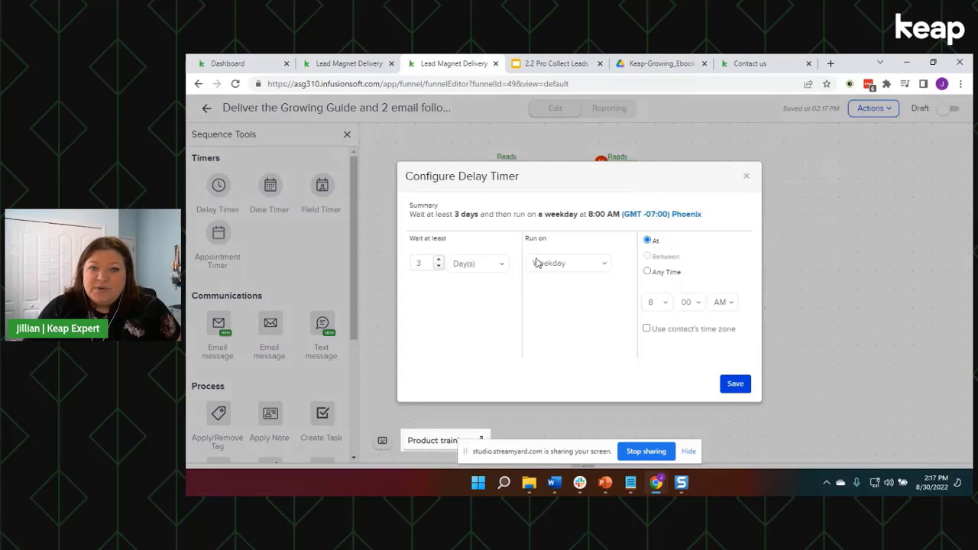
click(439, 266)
click(494, 290)
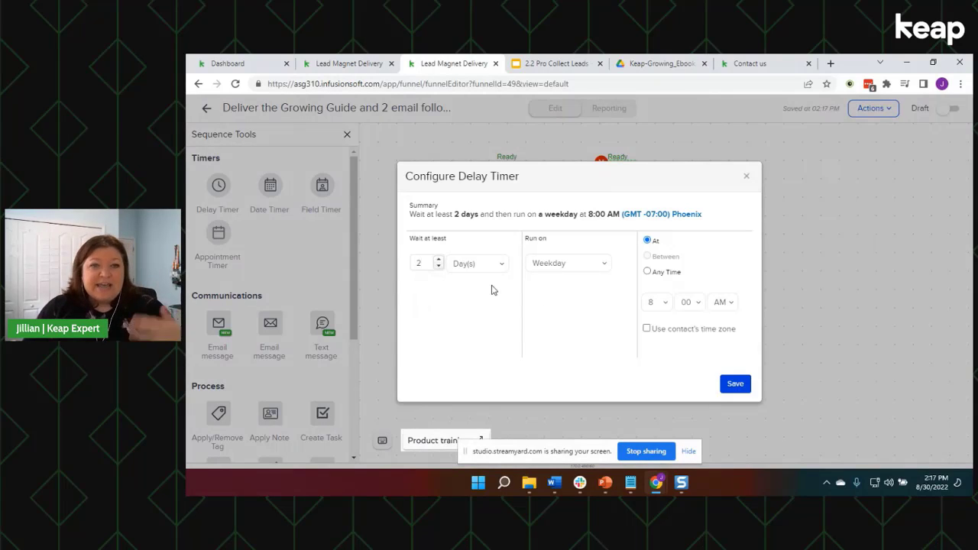
click(747, 179)
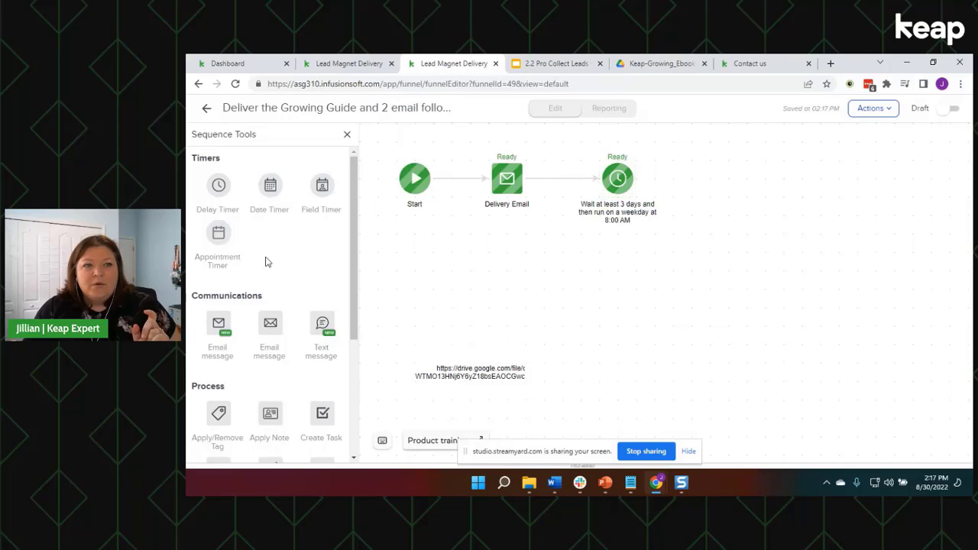
Add a new email message connected after the Delay Timer and name it Email #2.
drag(219, 323, 709, 178)
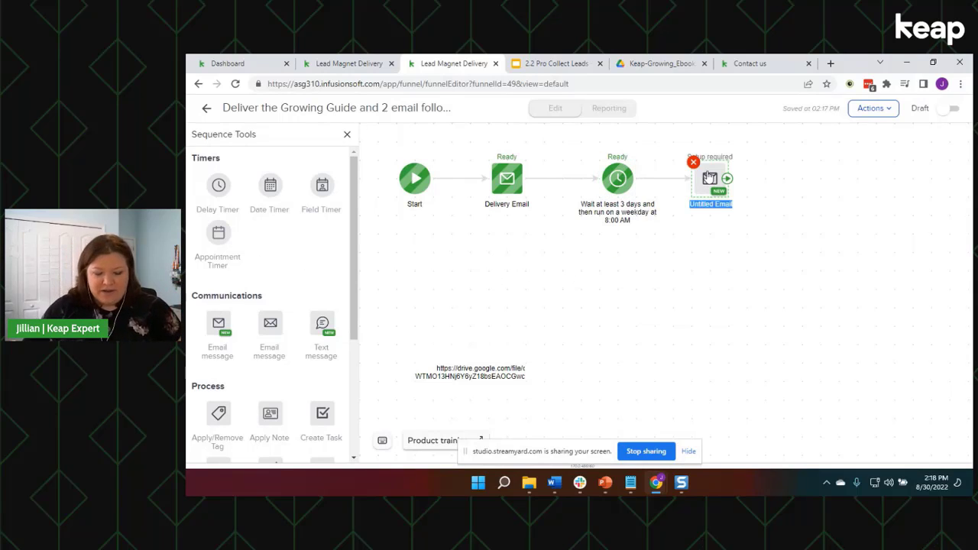
text(Email)
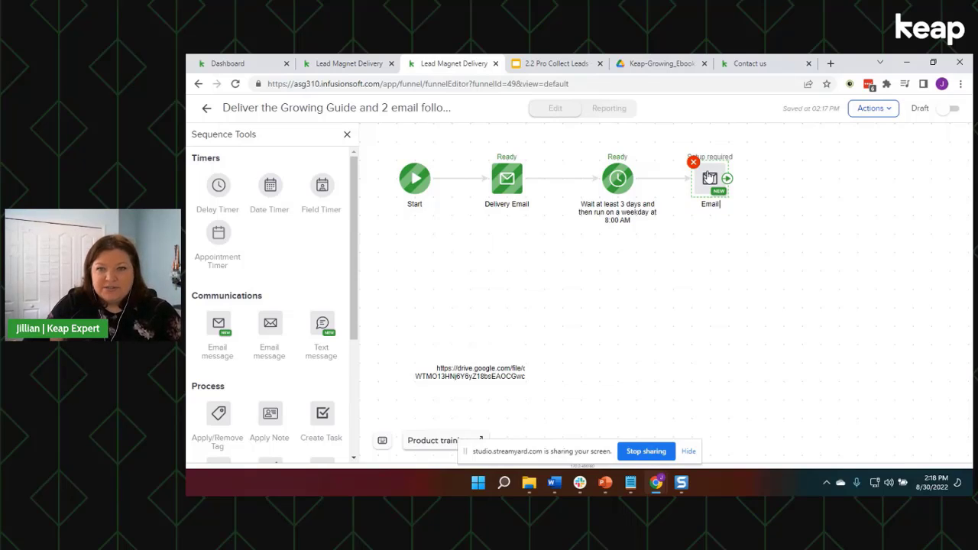
text( #2)
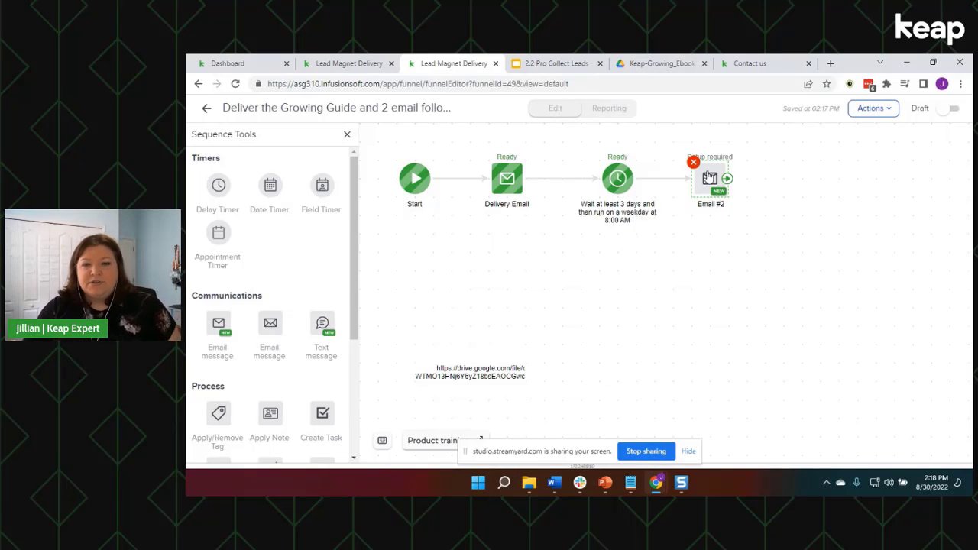
Create Email #2 from the saved template "Deliver Indoor Growing Guide - Email #2".
double_click(710, 178)
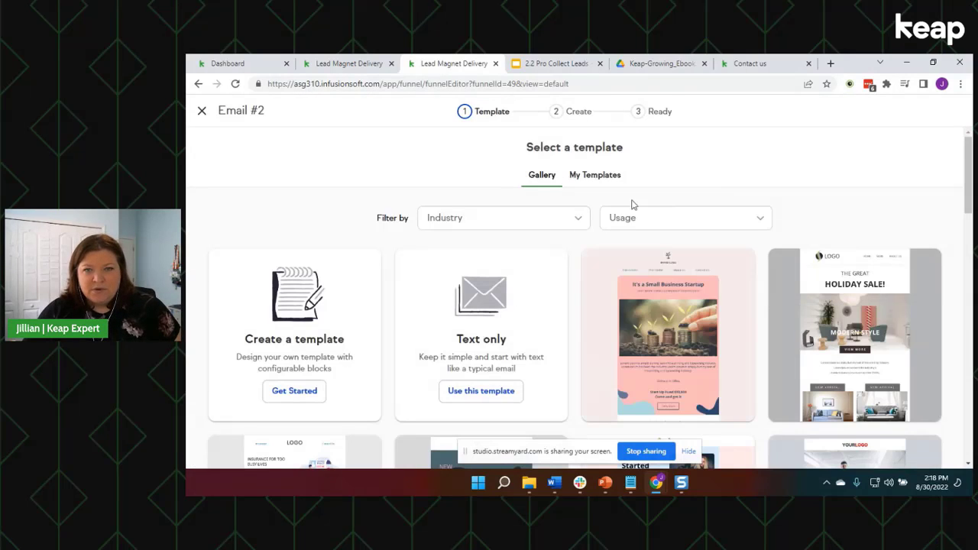
click(611, 185)
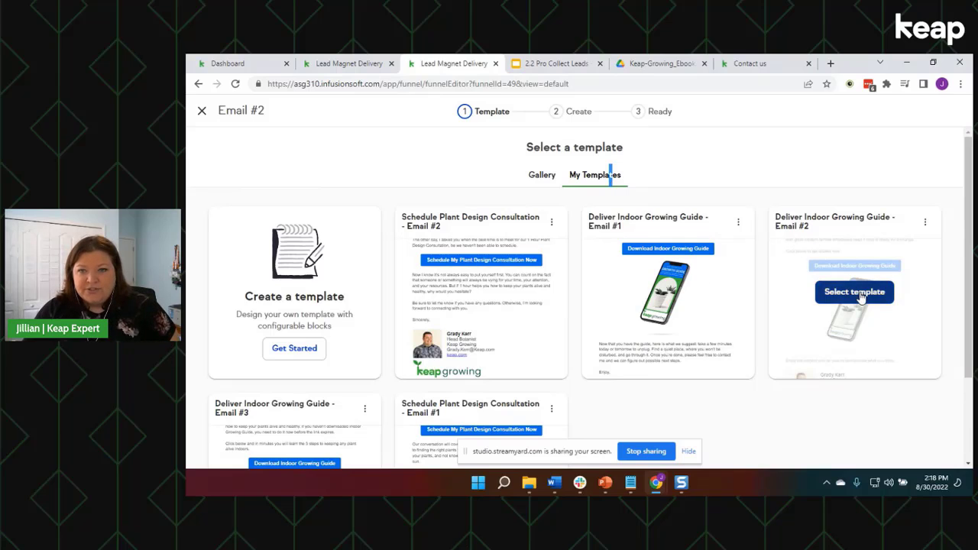
click(854, 292)
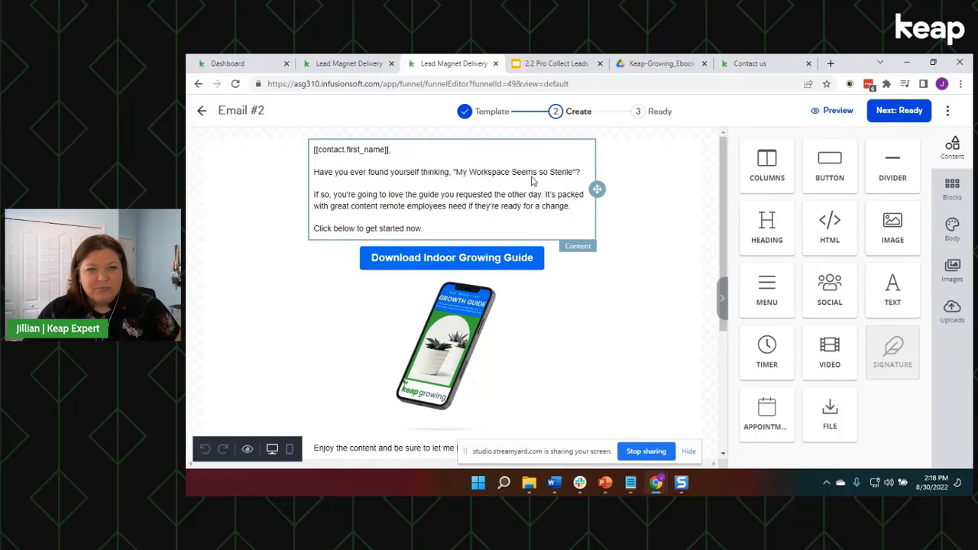
Link the Download Indoor Growing Guide button to the Google Drive URL of Keap-Growing_Ebook.pdf.
click(475, 264)
click(629, 67)
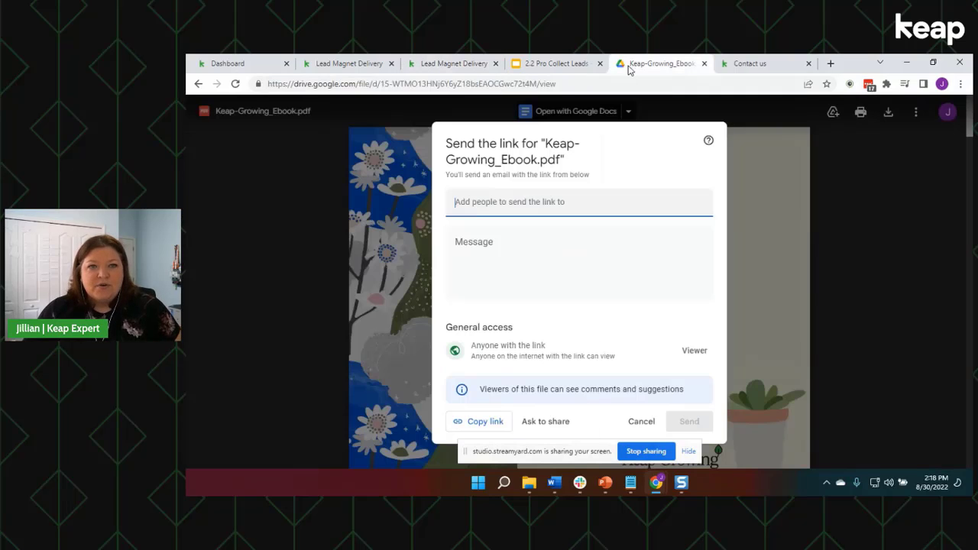
click(573, 85)
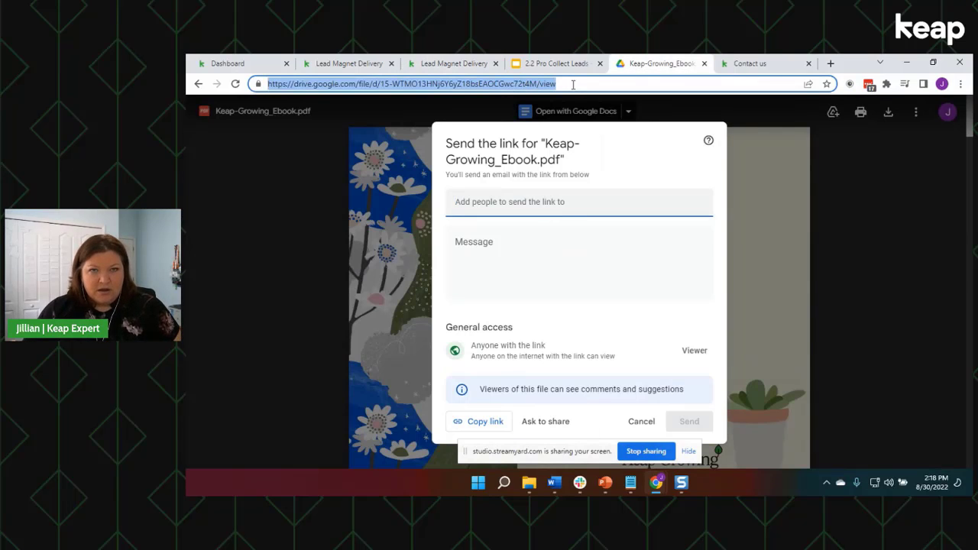
click(454, 64)
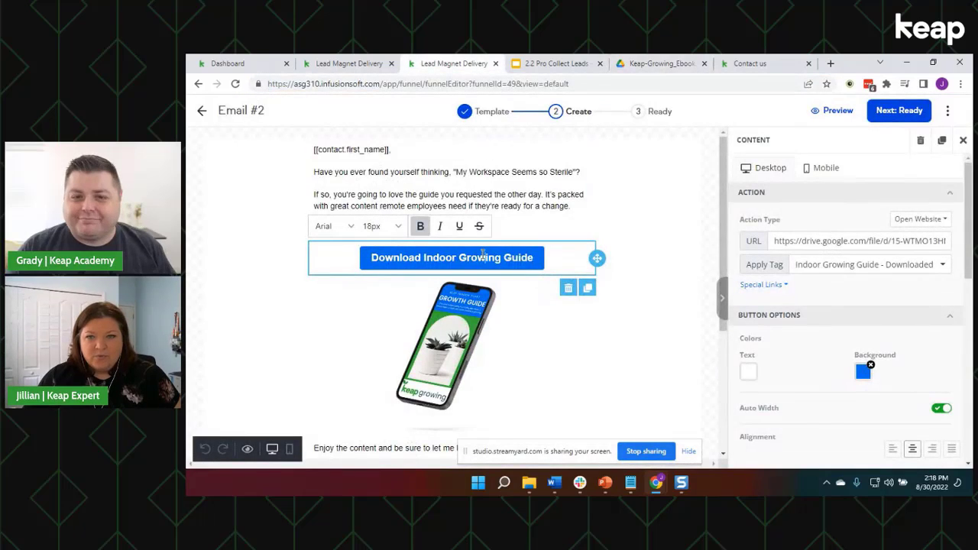
click(827, 242)
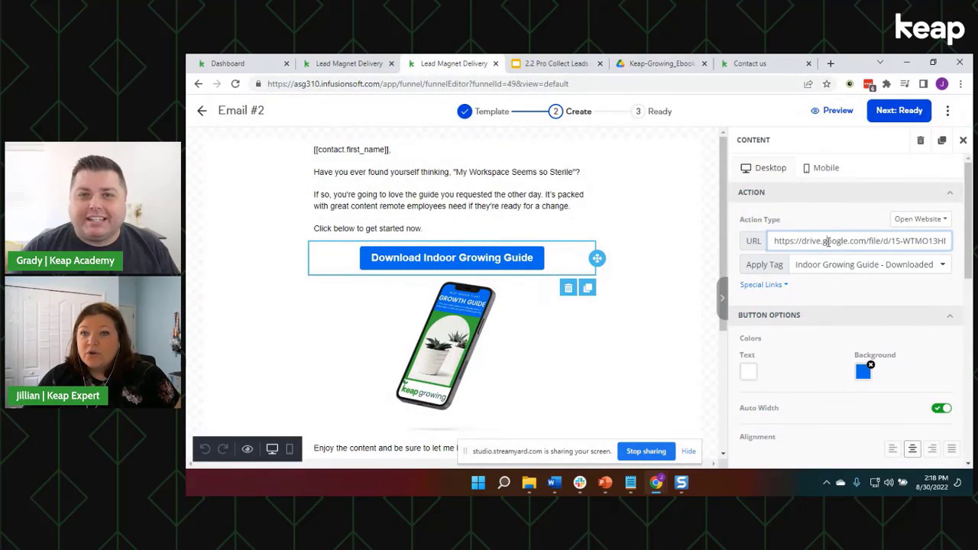
triple_click(829, 242)
click(828, 214)
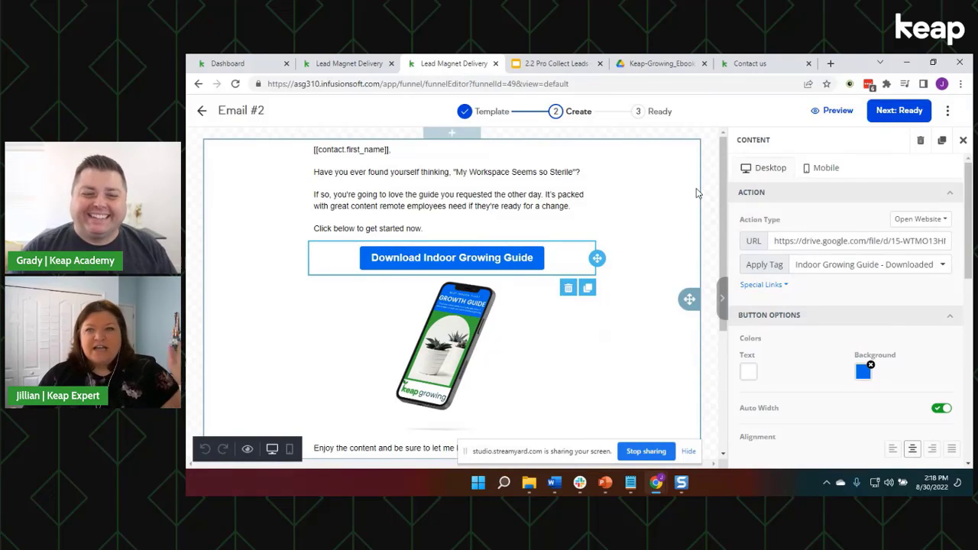
Exit to the sequence, reopen Email #2 and proceed to its Ready stage.
click(203, 111)
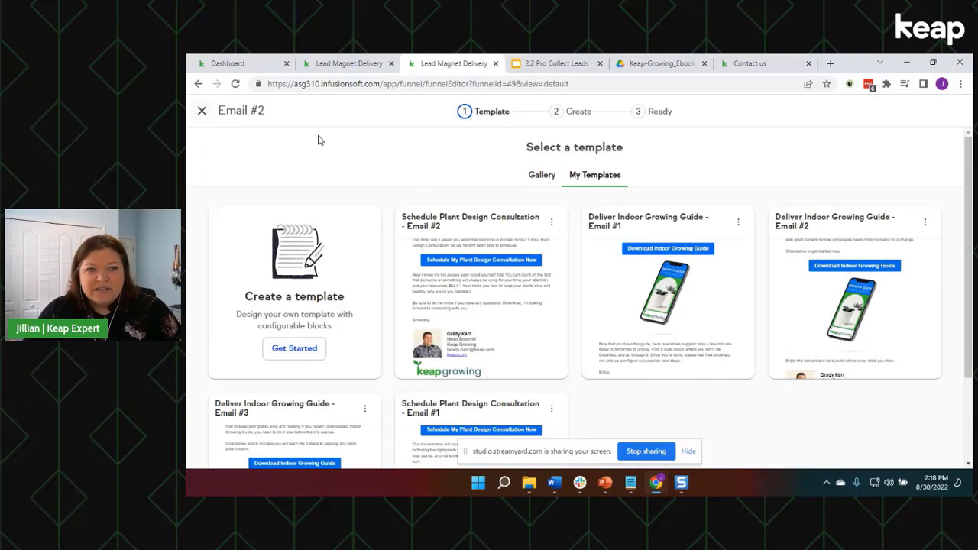
click(203, 110)
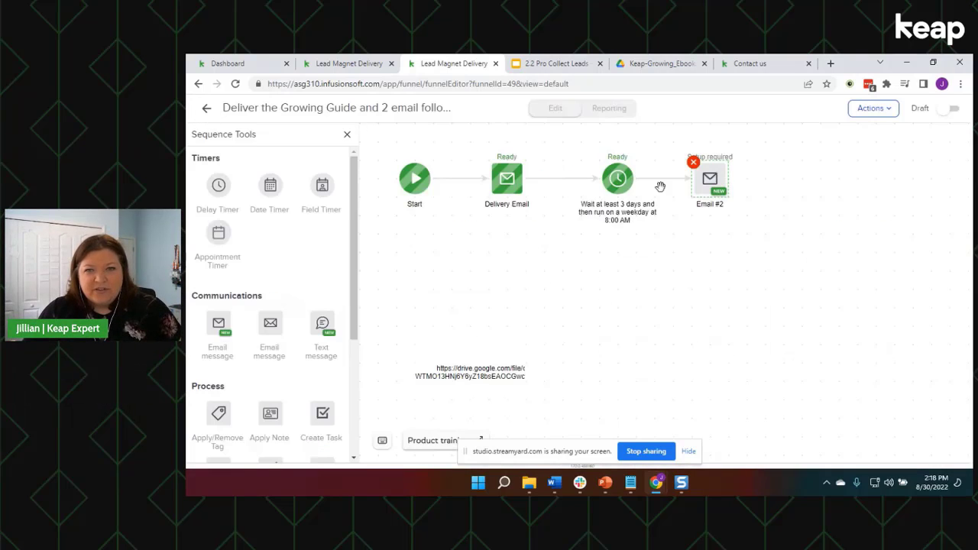
click(708, 181)
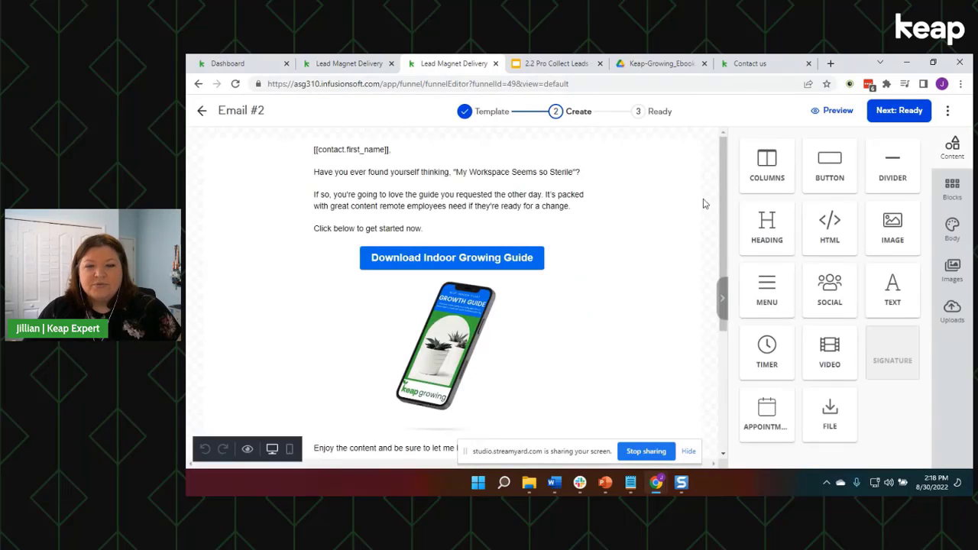
click(900, 116)
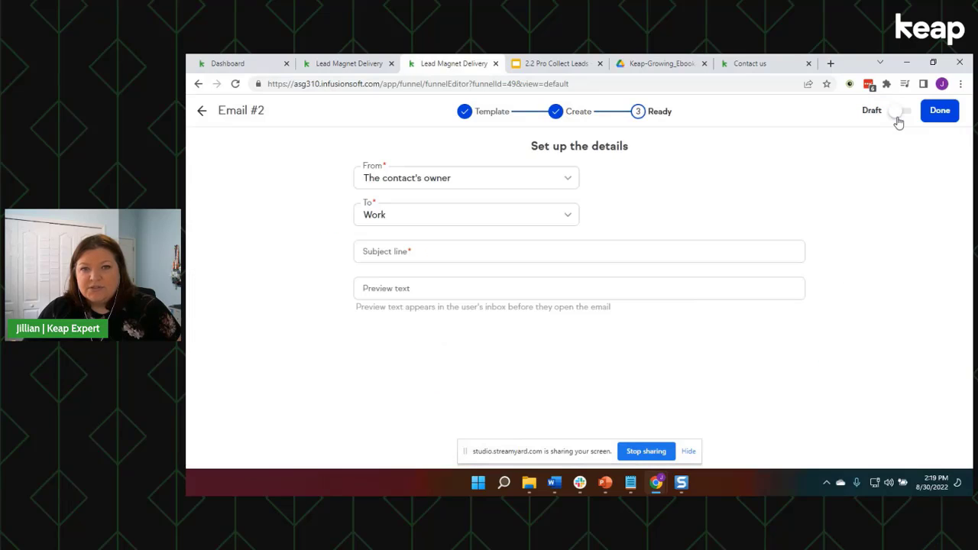
Enter the subject line "did you see the guide?", switch Email #2 to Ready and finish its setup.
click(898, 113)
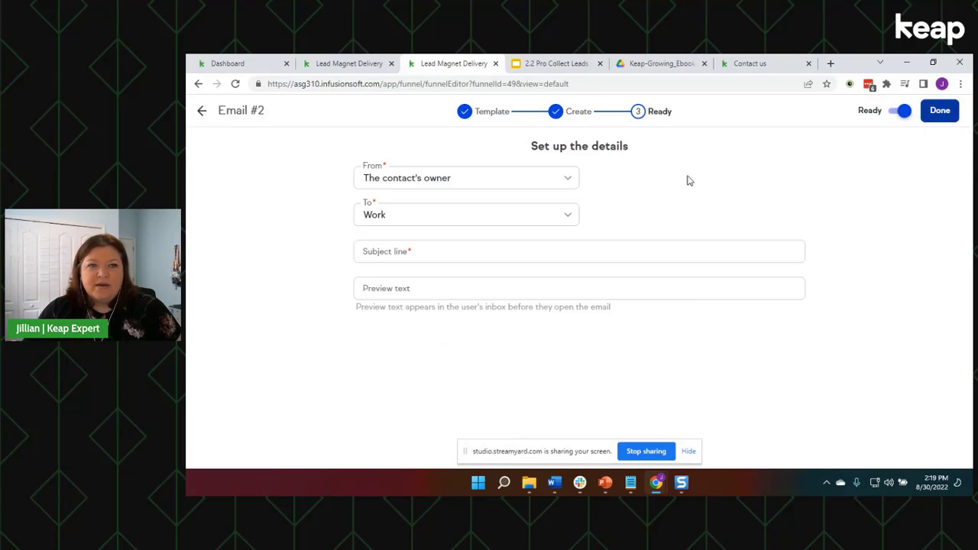
click(506, 252)
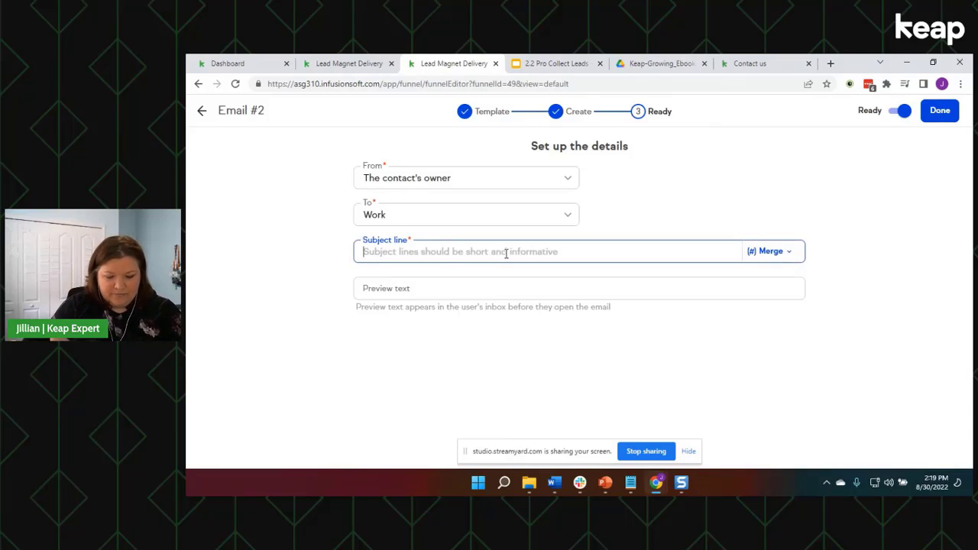
text(did you s)
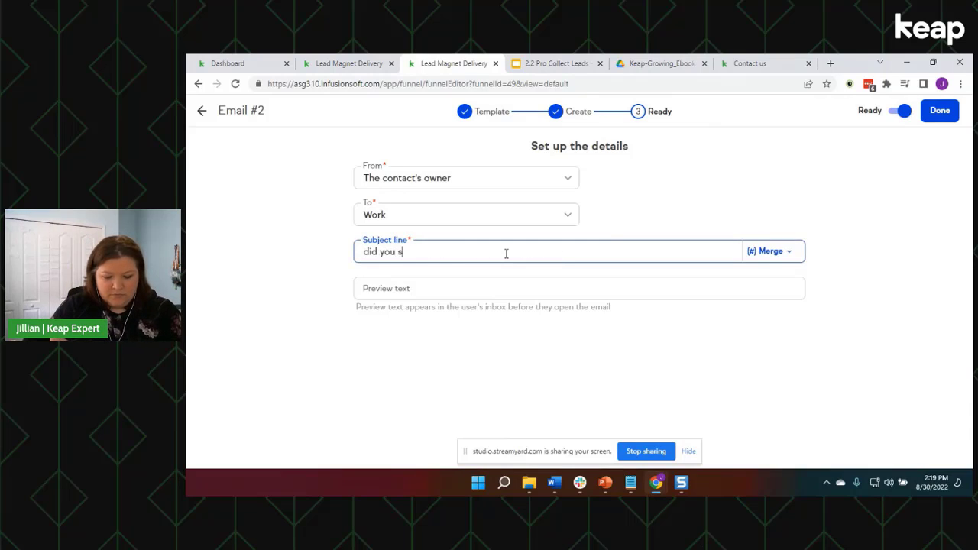
text(ee the guide?)
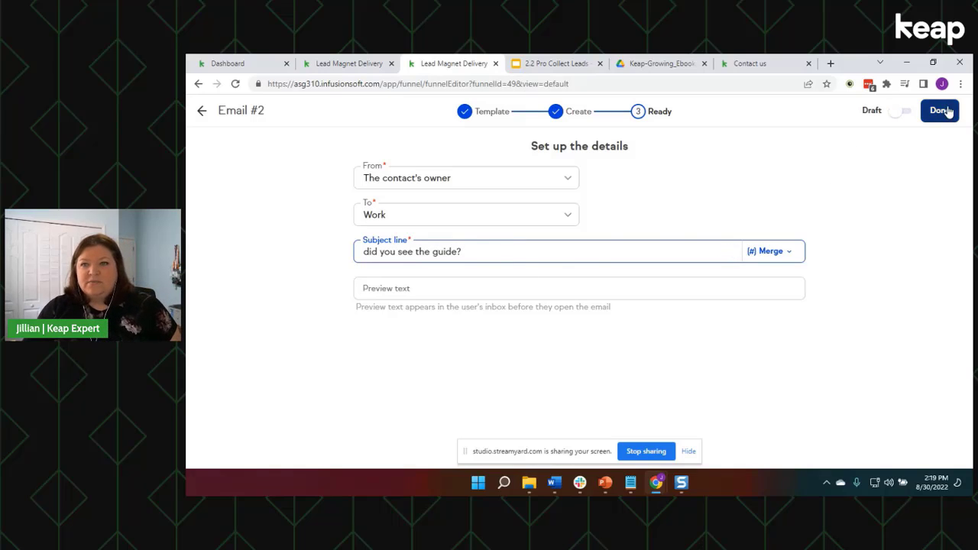
click(902, 113)
click(938, 113)
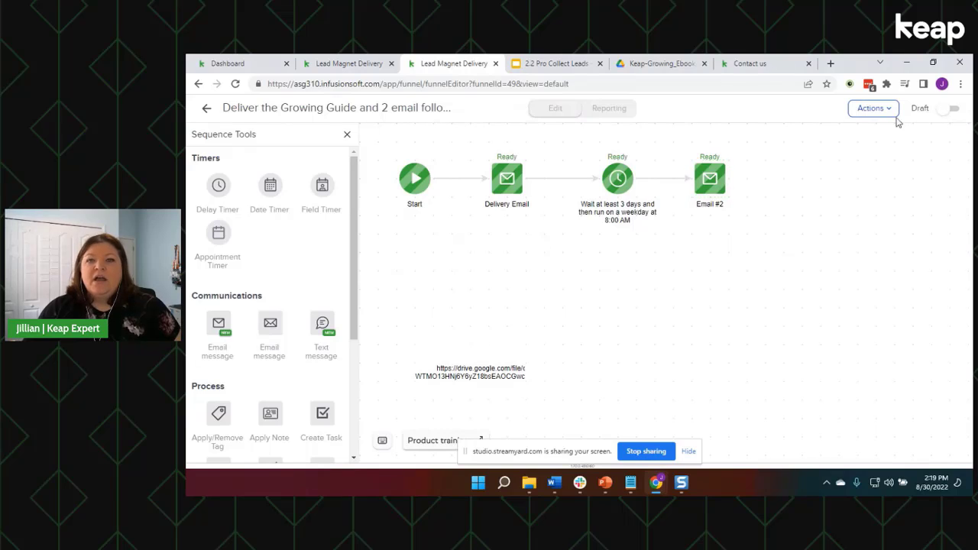
Return to the Lead Magnet Delivery campaign and open the Email Link clicked goal.
click(206, 108)
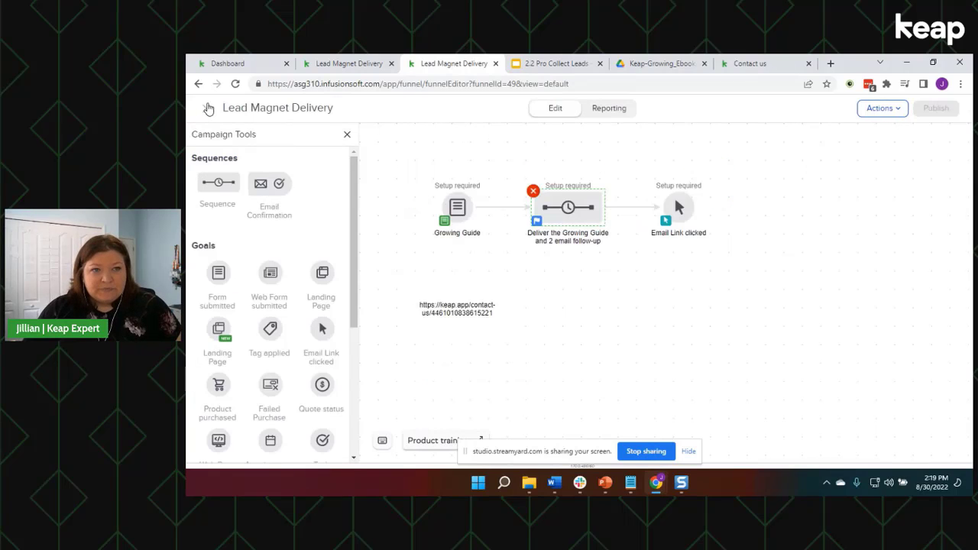
click(656, 311)
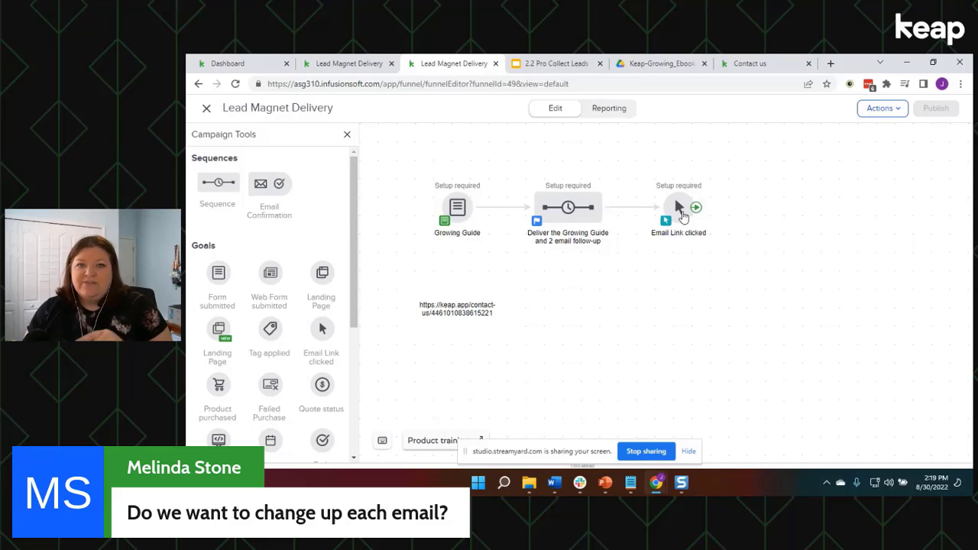
right_click(677, 213)
double_click(678, 212)
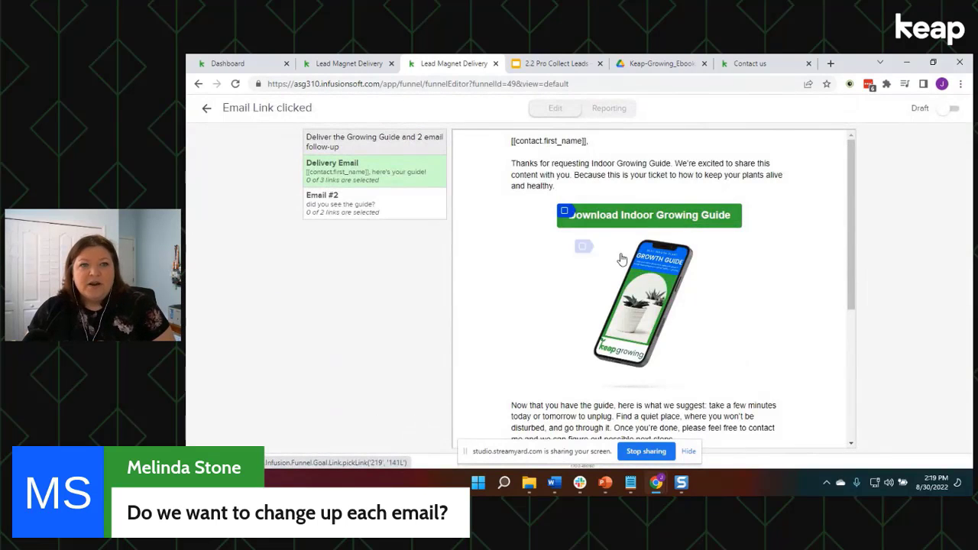
Select the download button and phone image links in the Delivery Email as goal triggers, leaving the signature's website link unselected.
click(356, 204)
click(355, 177)
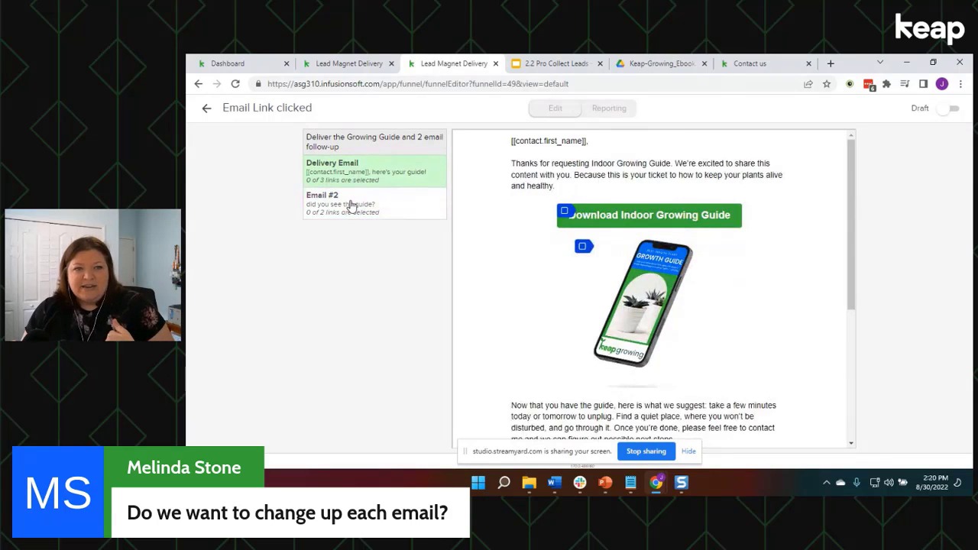
click(351, 205)
click(355, 177)
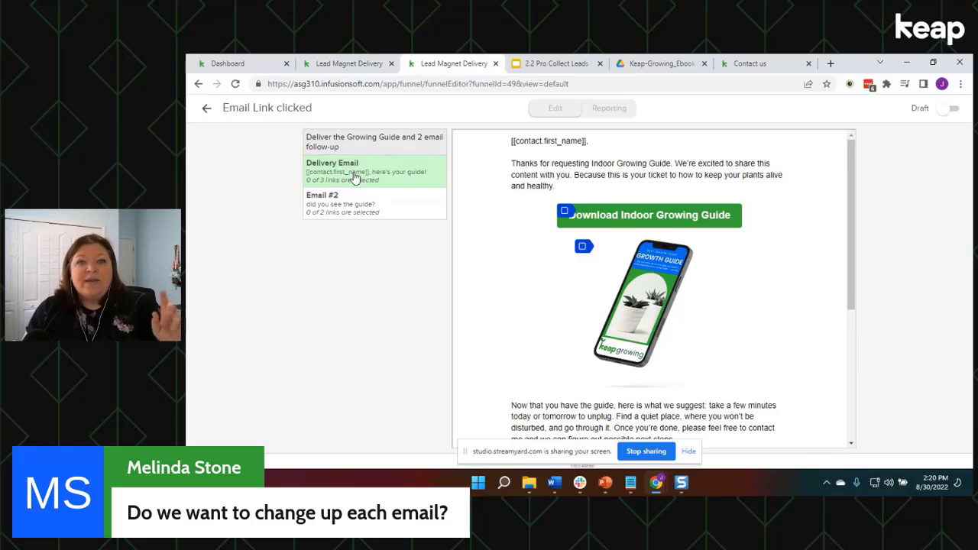
click(564, 212)
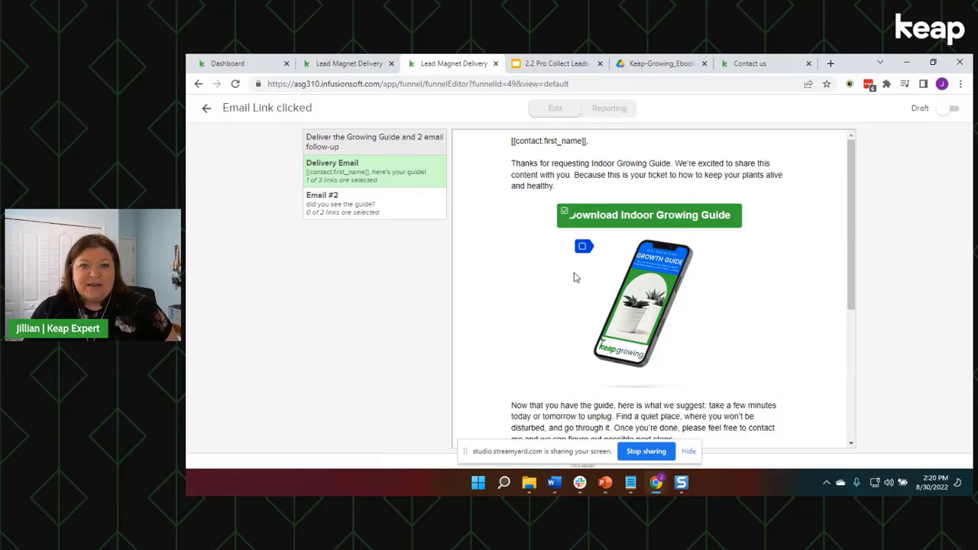
click(582, 246)
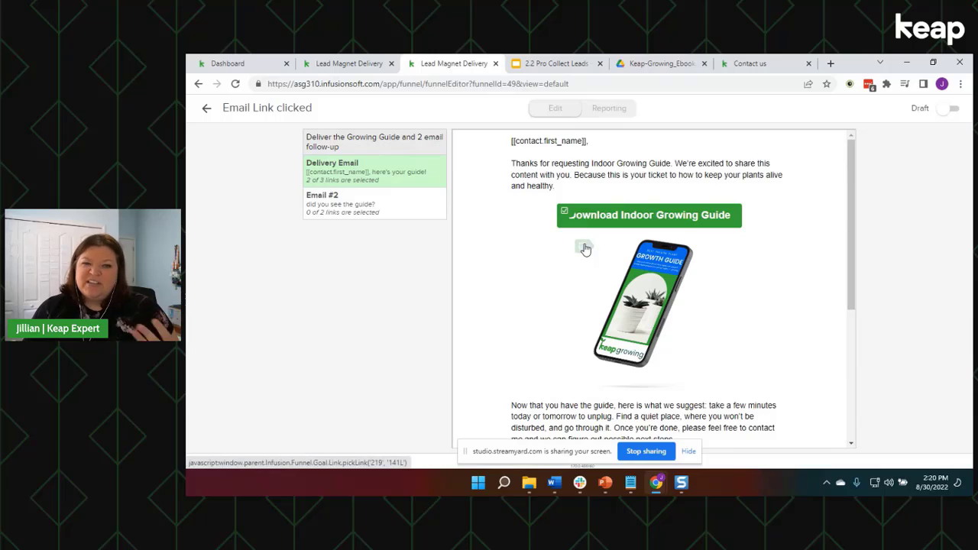
scroll(521, 271, down, 3)
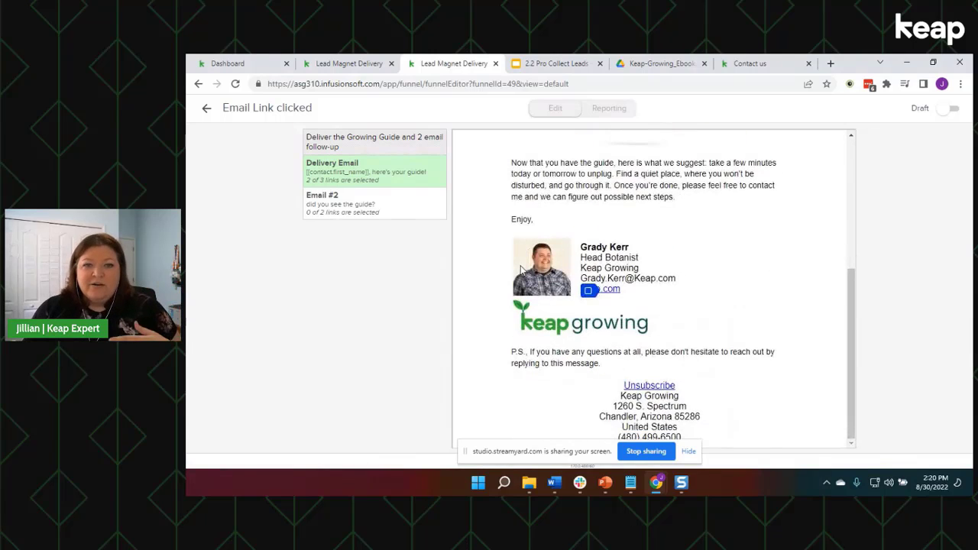
scroll(787, 211, up, 3)
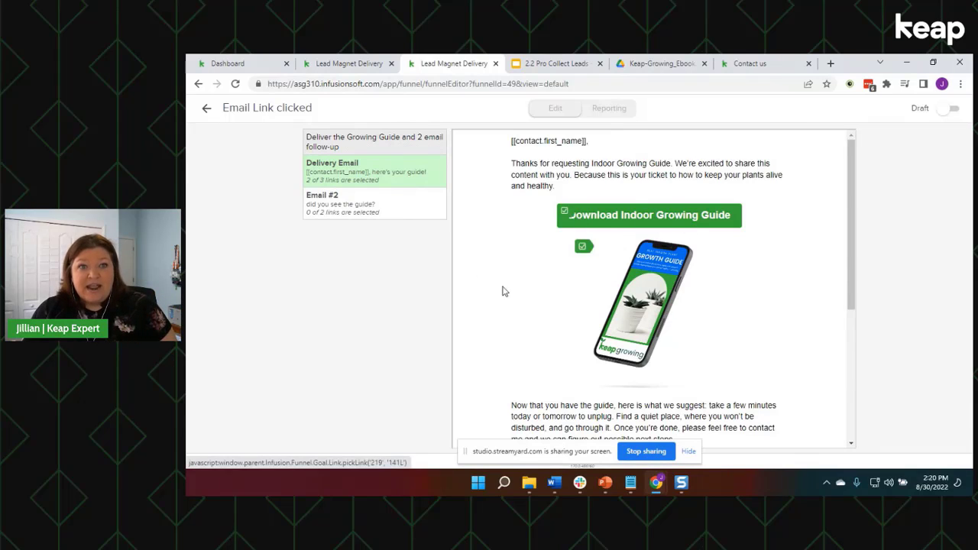
Select Email #2's download button link as a goal trigger, switch the Email Link clicked goal to Ready and return to the campaign.
click(406, 206)
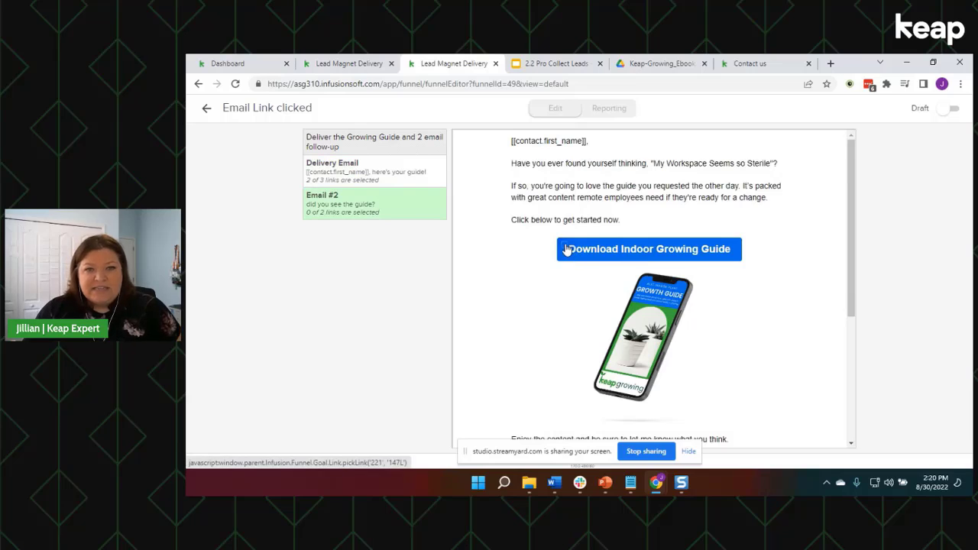
click(565, 246)
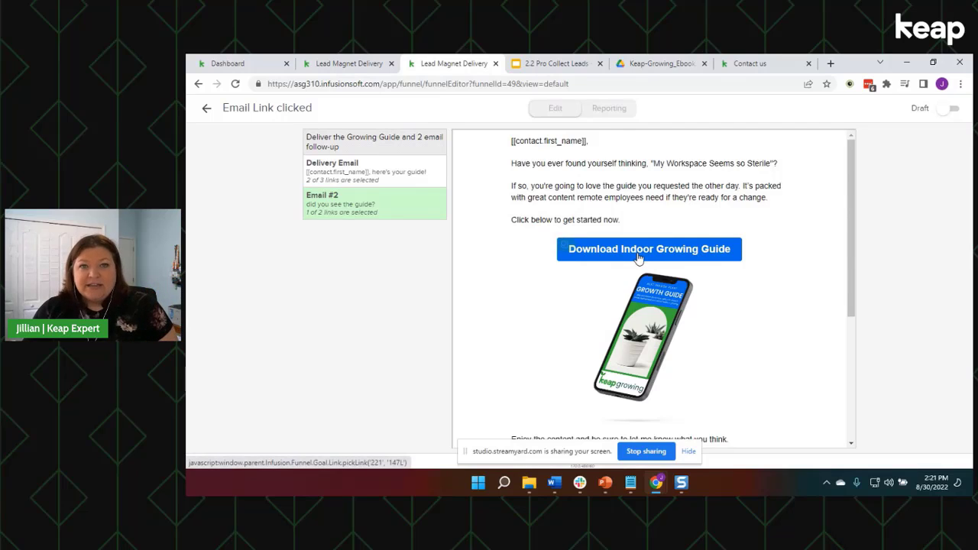
click(950, 110)
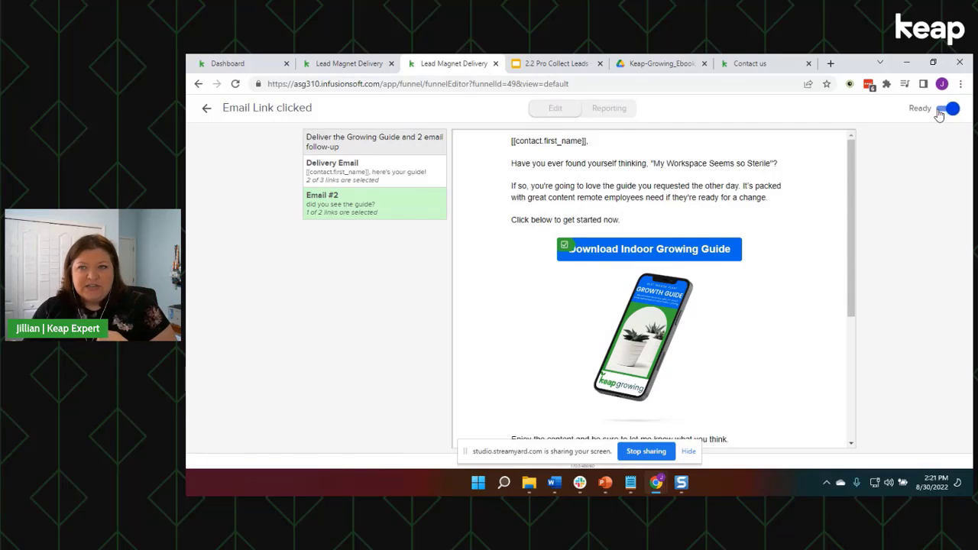
click(206, 108)
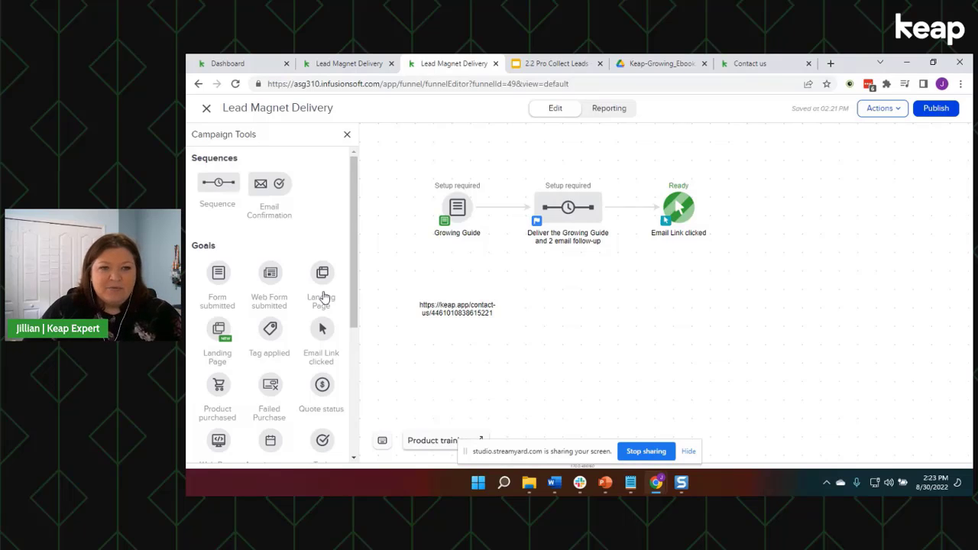
Open the Delivery Email in the guide sequence, examine the phone image's link action, and return to the campaign.
double_click(562, 208)
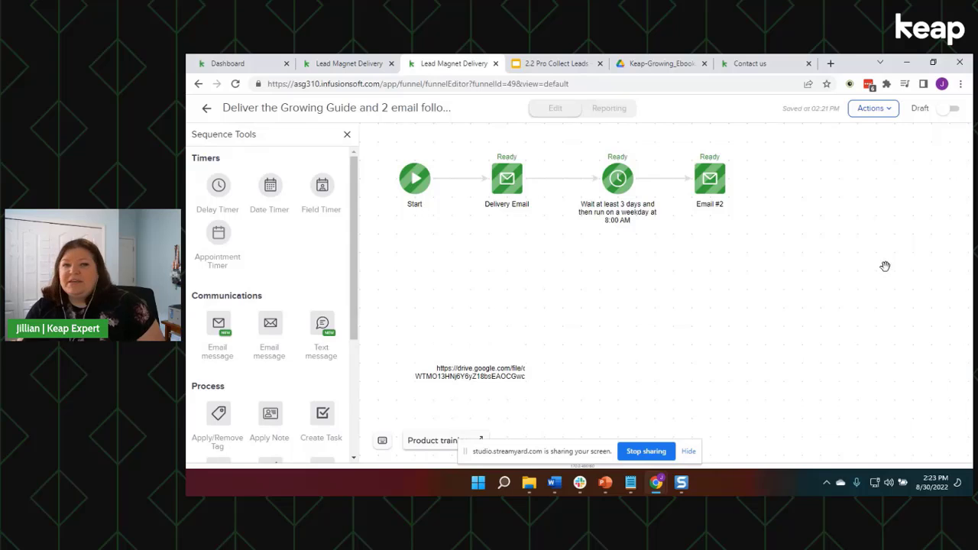
double_click(503, 186)
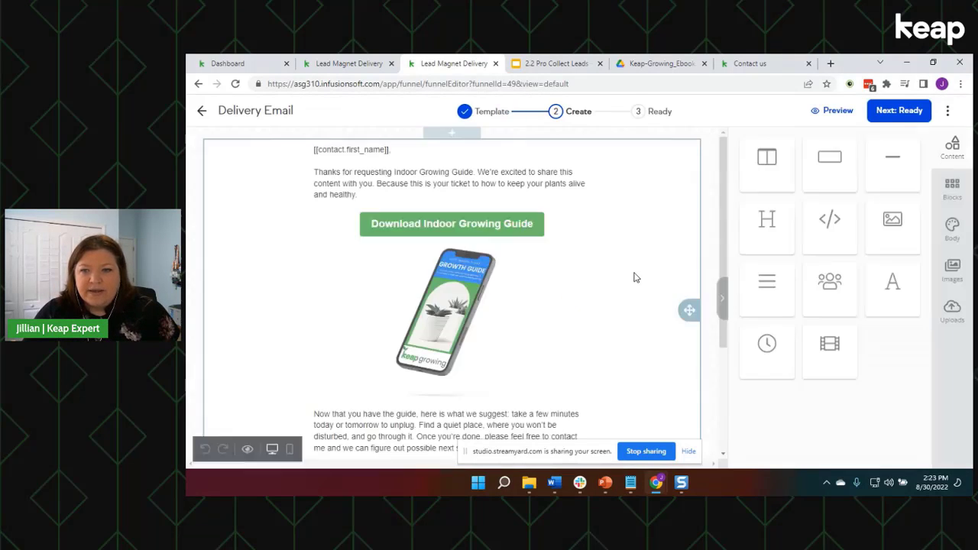
click(466, 302)
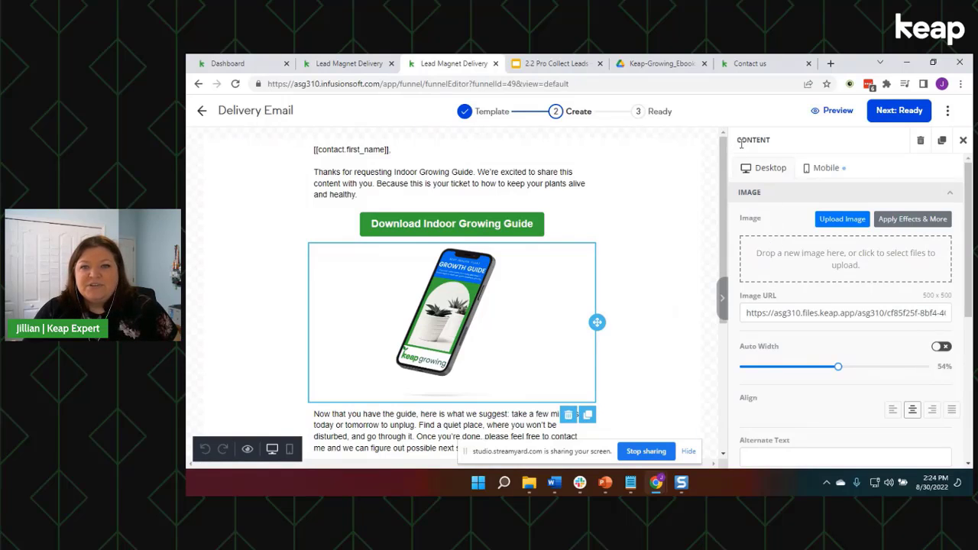
scroll(799, 218, down, 3)
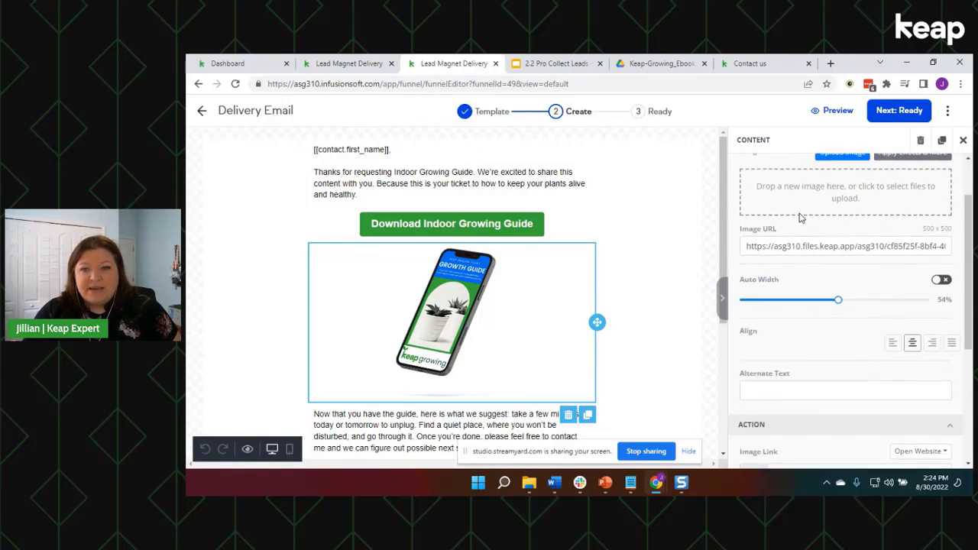
scroll(799, 218, down, 1)
drag(732, 207, 770, 208)
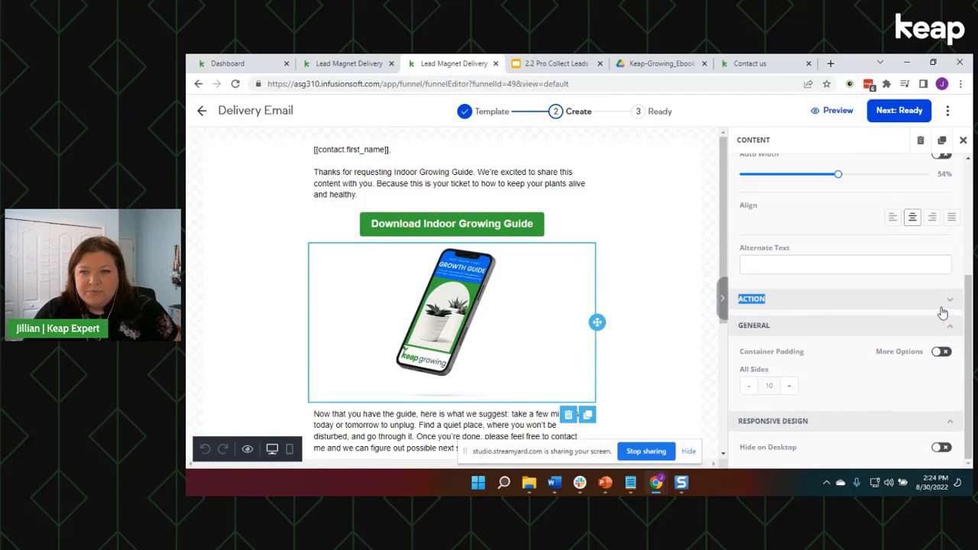
click(943, 311)
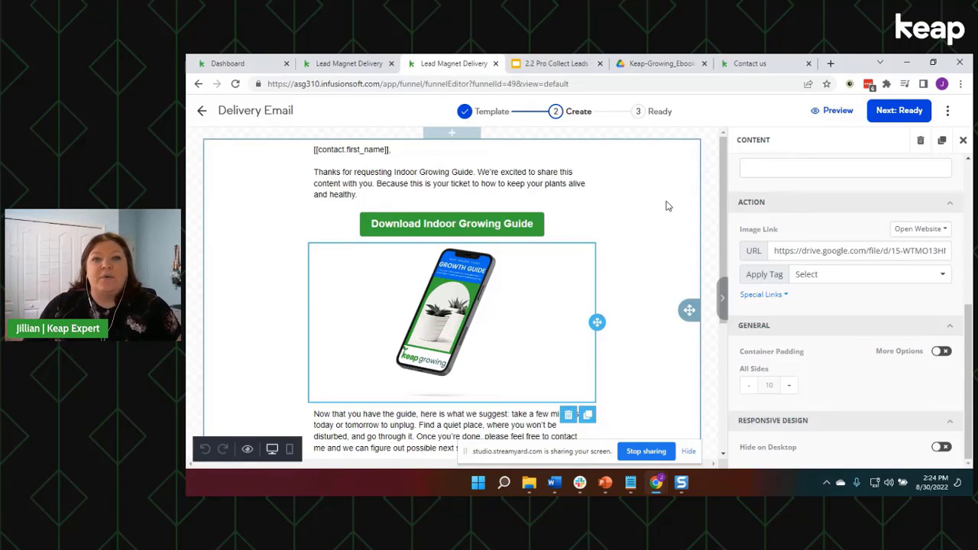
click(202, 111)
click(203, 114)
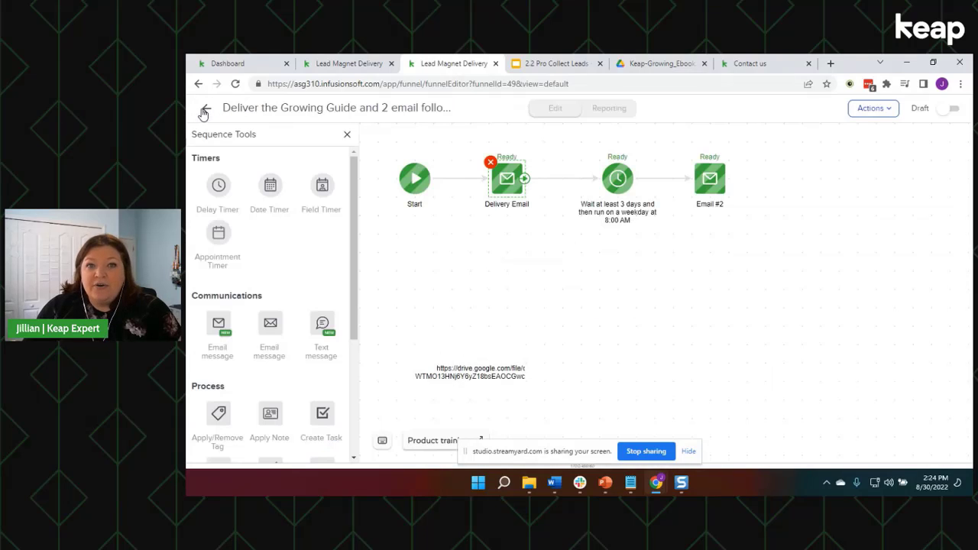
click(207, 111)
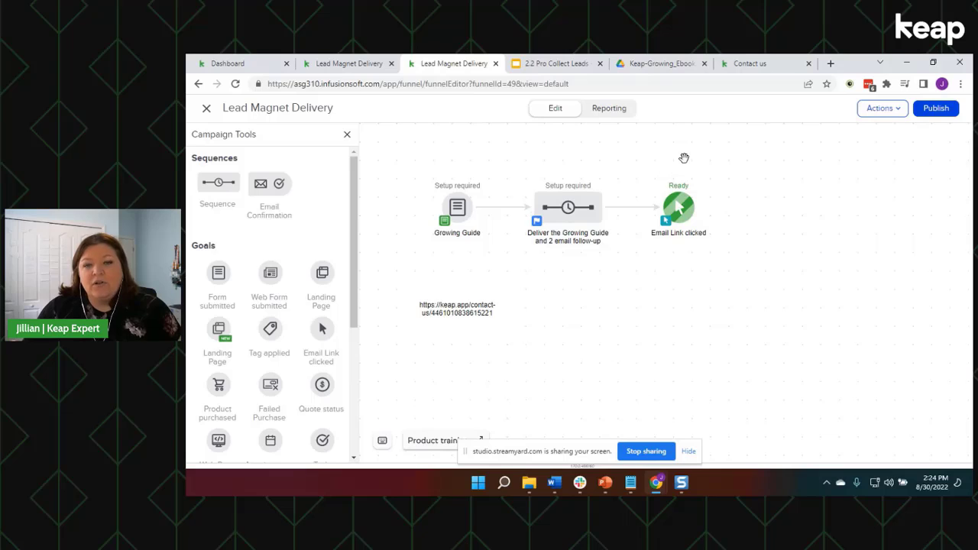
mouse_move(682, 195)
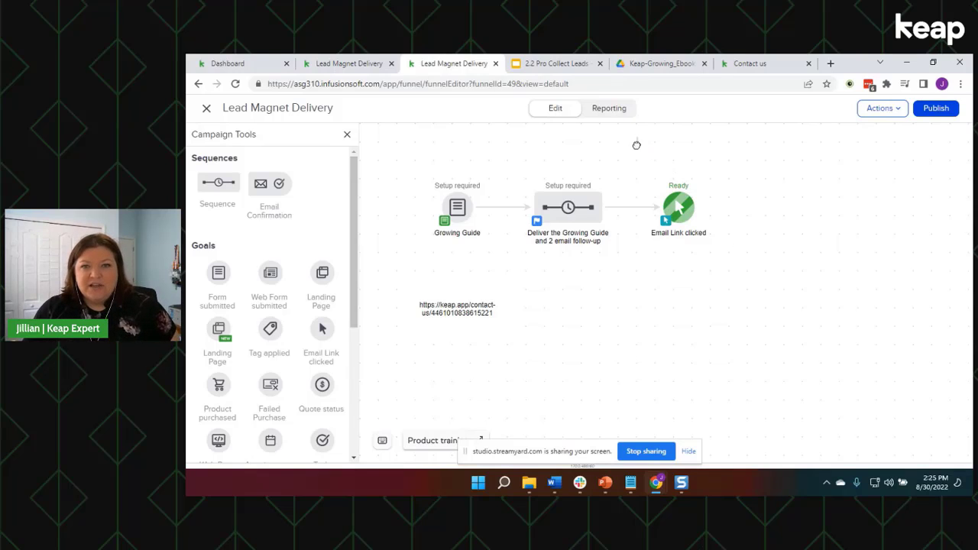
drag(637, 145, 768, 323)
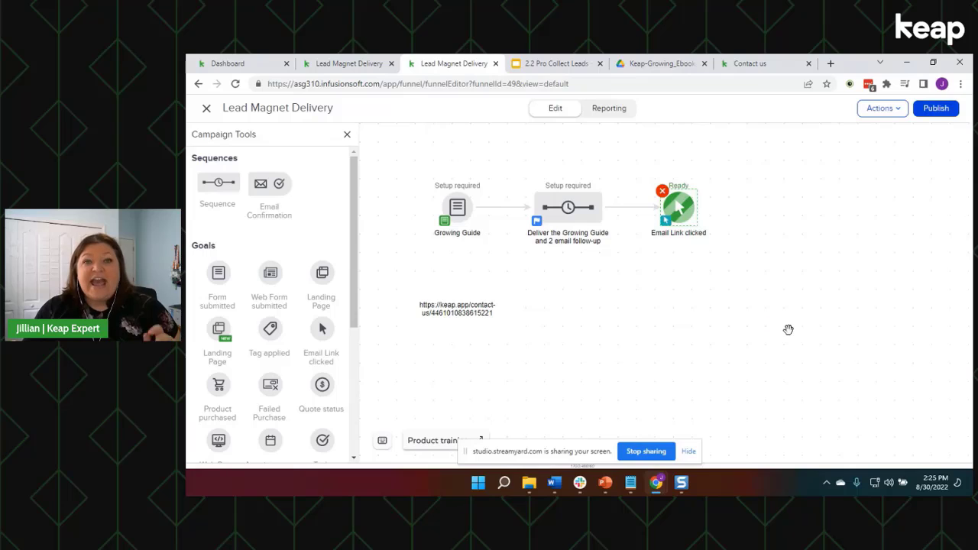
click(789, 329)
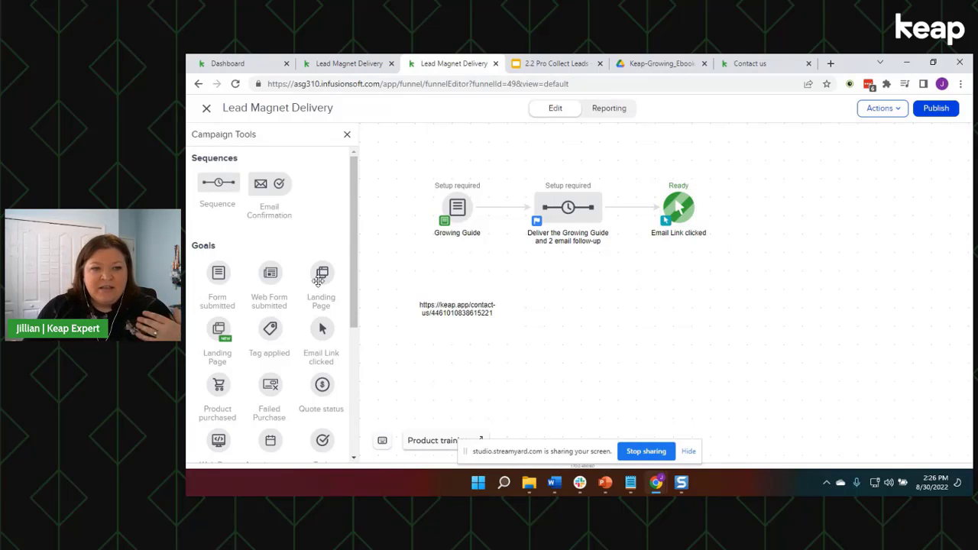
scroll(319, 302, down, 3)
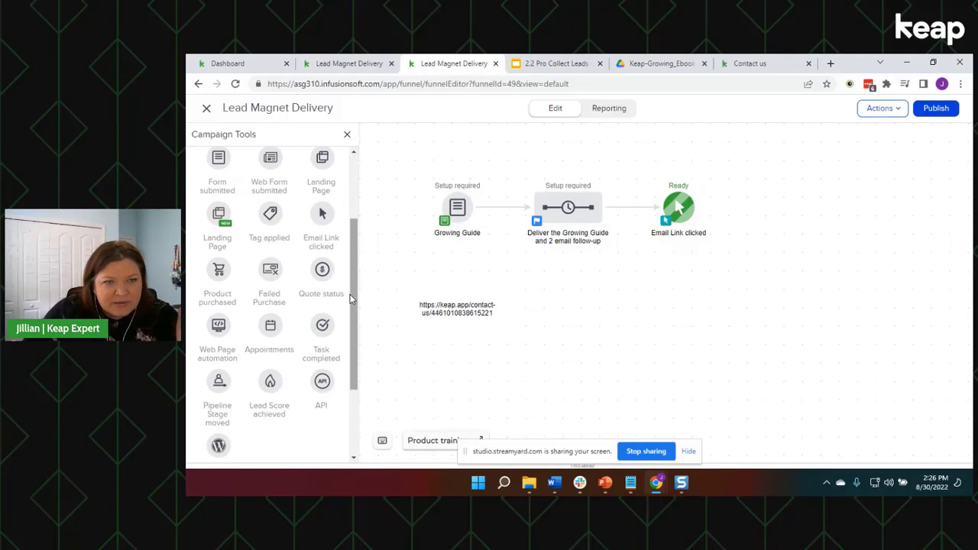
scroll(350, 298, up, 3)
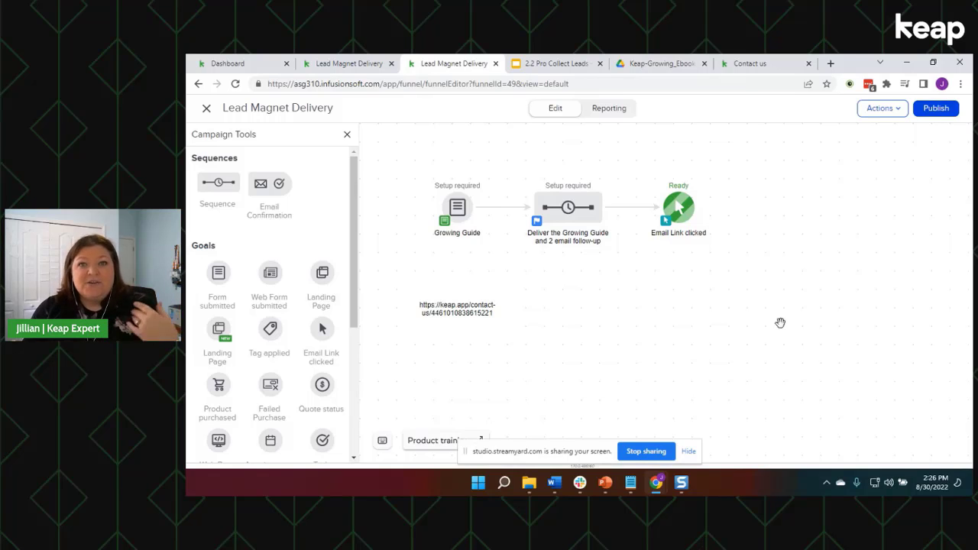
drag(785, 292, 609, 146)
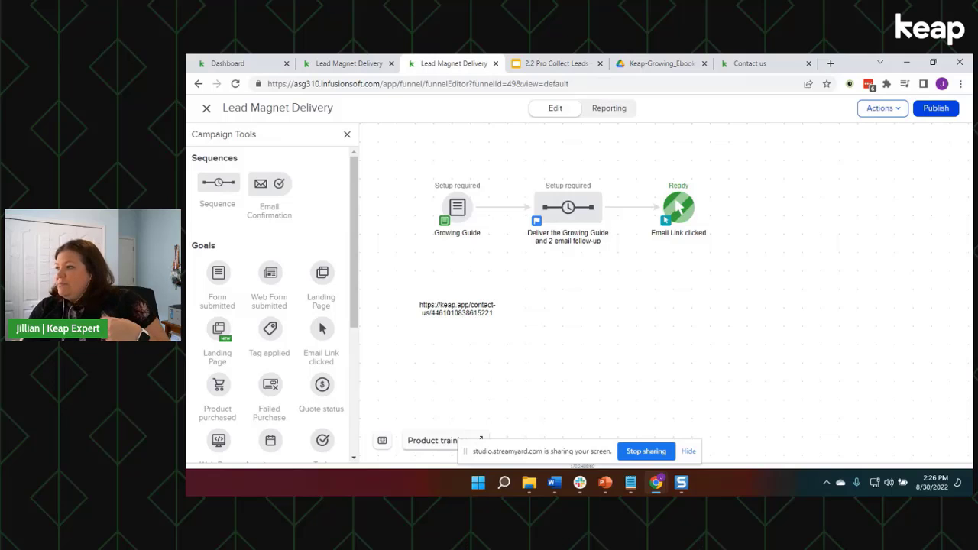
Add a Create Task step after Email #2 in the guide delivery sequence and view its blank settings before returning to the sequence.
double_click(552, 216)
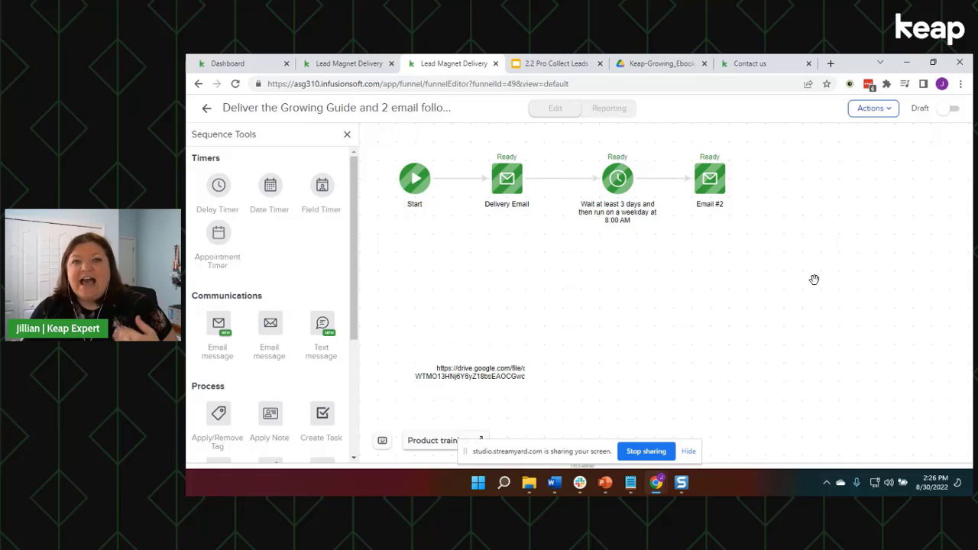
scroll(280, 275, down, 3)
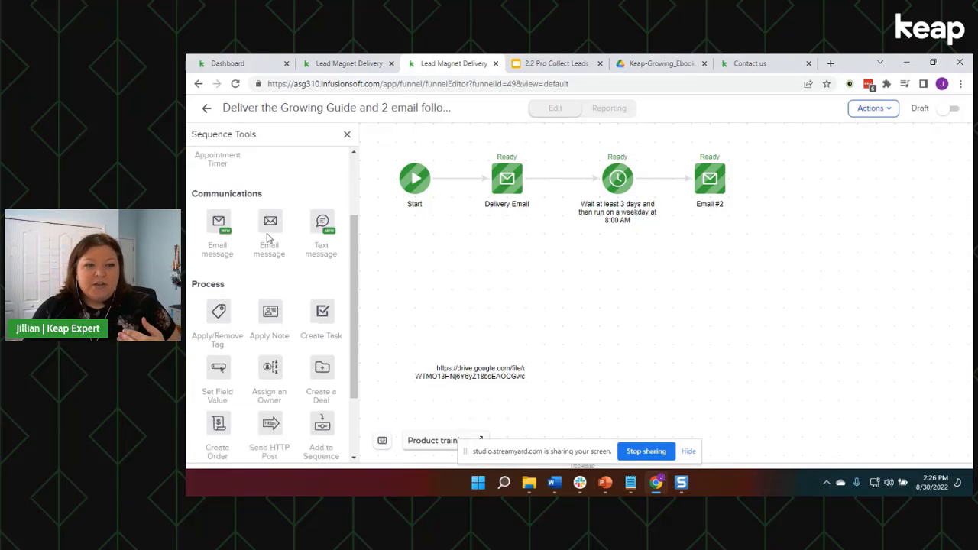
drag(322, 240, 801, 177)
click(799, 195)
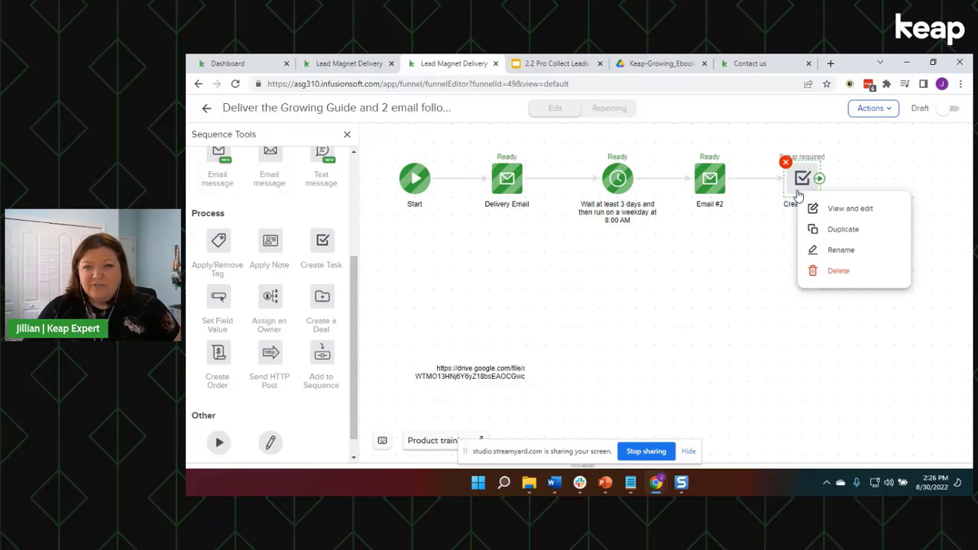
click(798, 200)
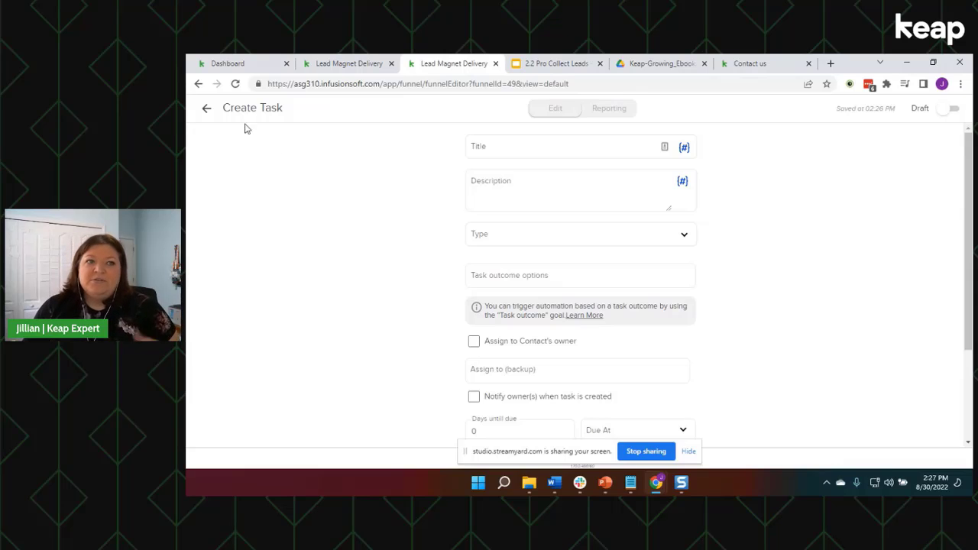
click(208, 111)
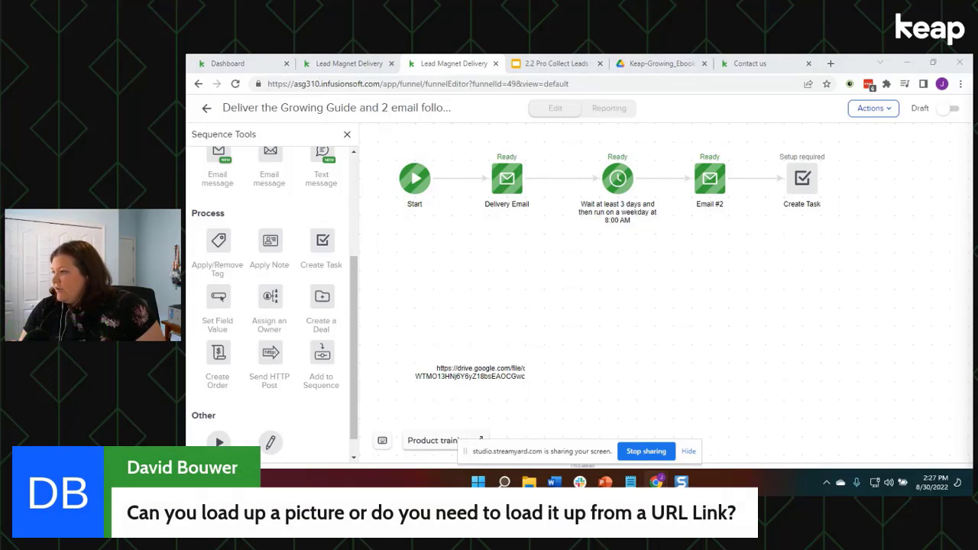
Open Email #2 and examine the phone image's source, width and link settings.
click(709, 178)
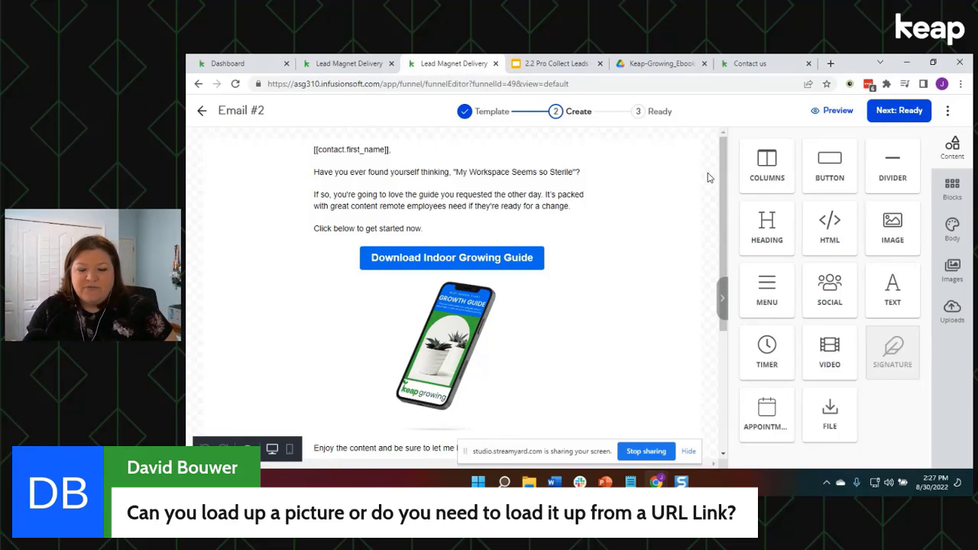
click(526, 281)
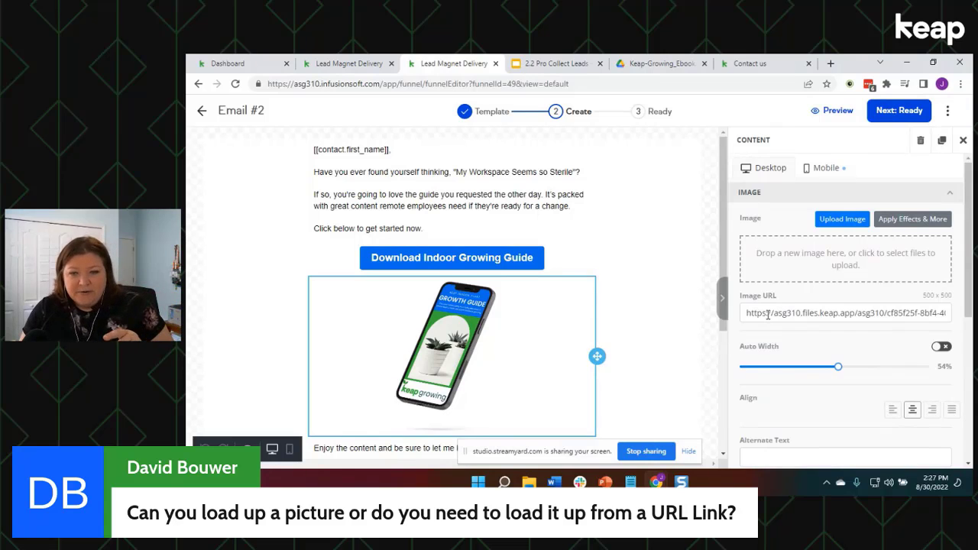
scroll(768, 315, down, 3)
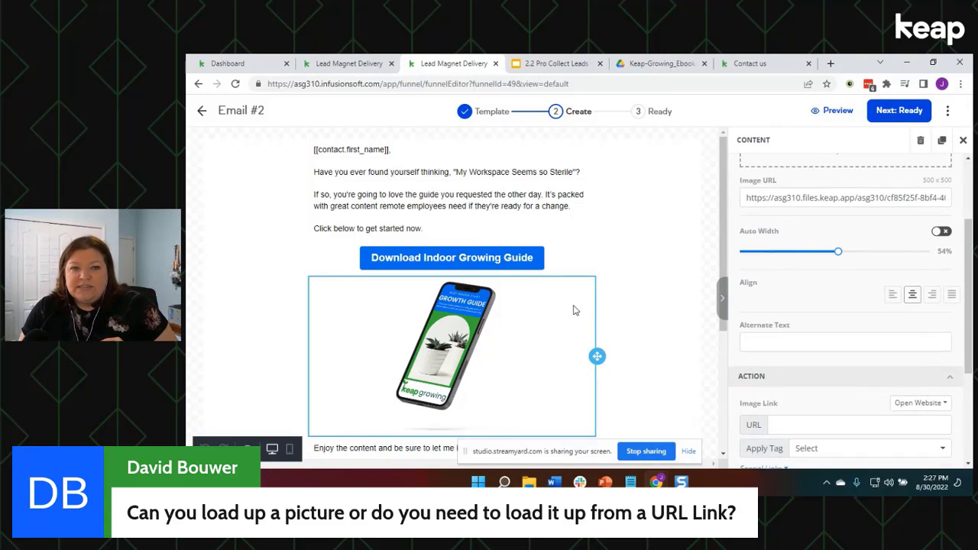
scroll(780, 274, down, 5)
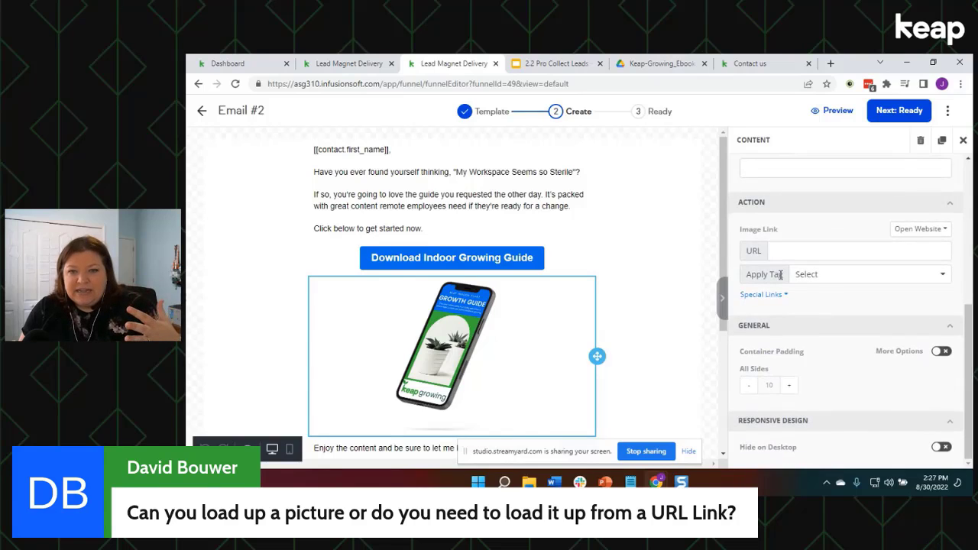
scroll(821, 283, up, 8)
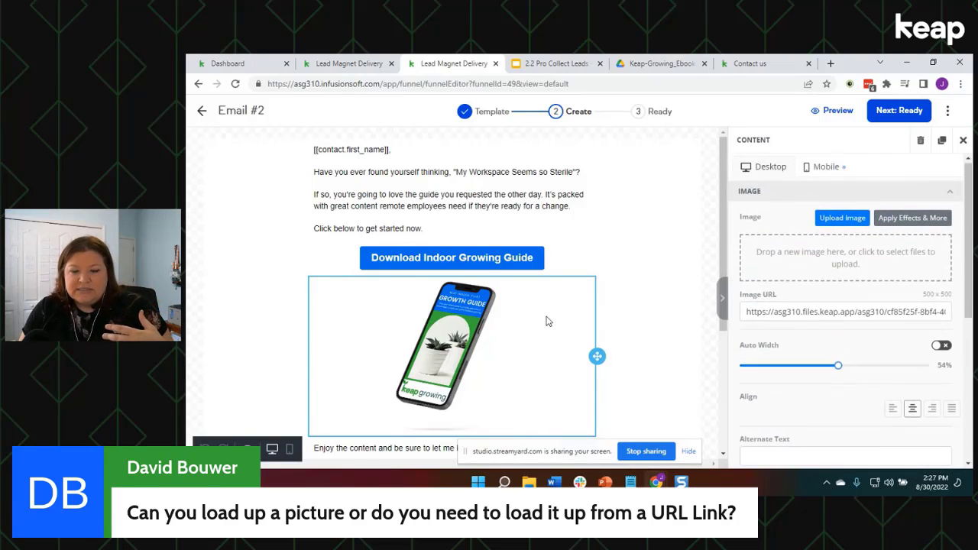
click(723, 298)
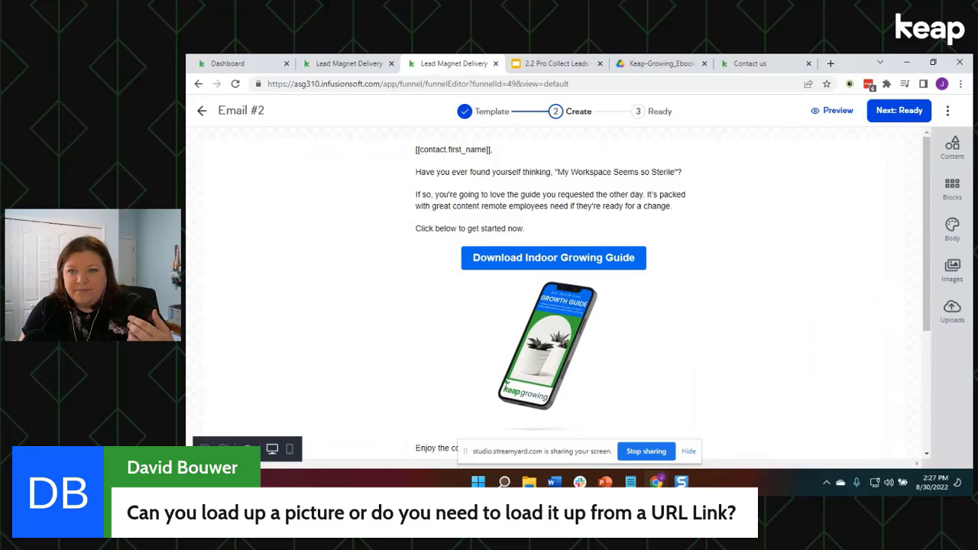
Insert an image block below the phone image in Email #2, browse for a file to upload and cancel the file selection.
click(952, 146)
drag(893, 229, 531, 386)
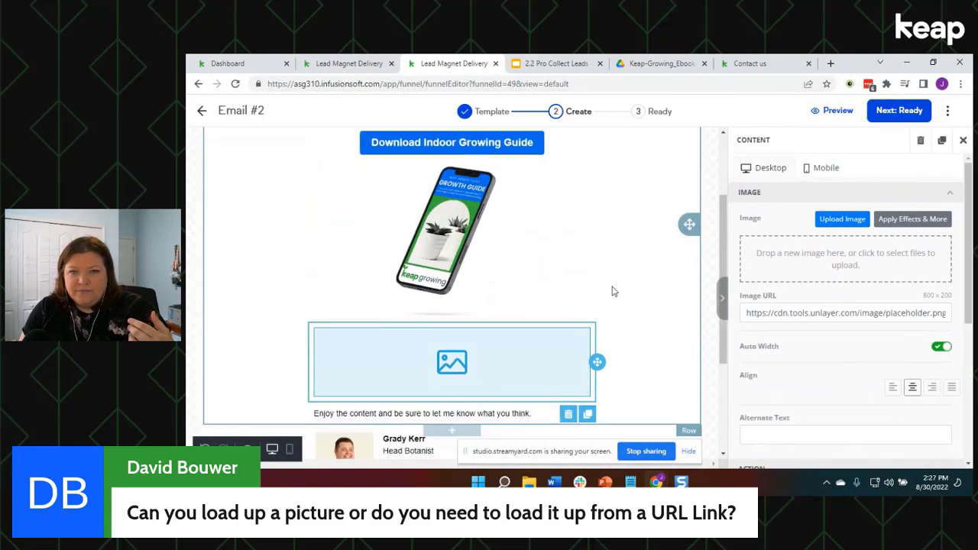
scroll(553, 295, down, 1)
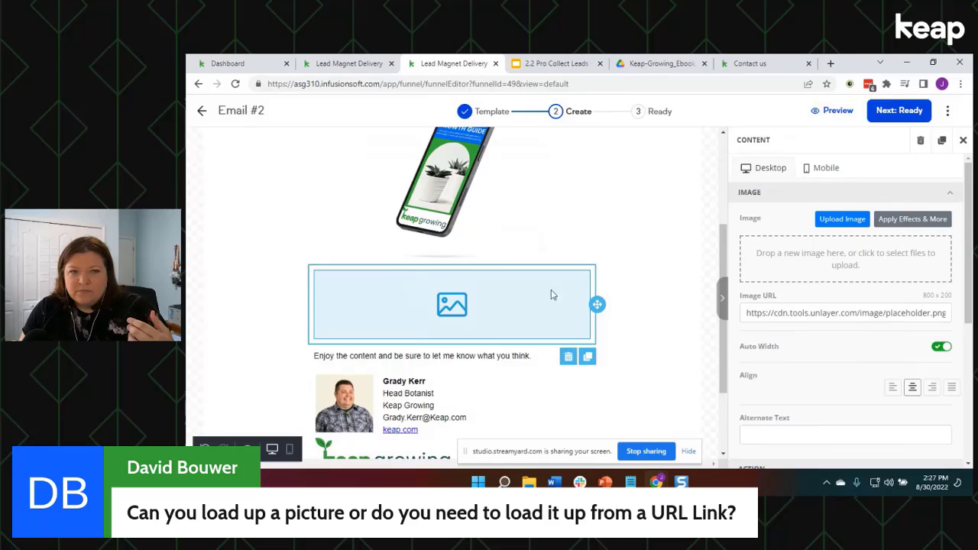
click(843, 221)
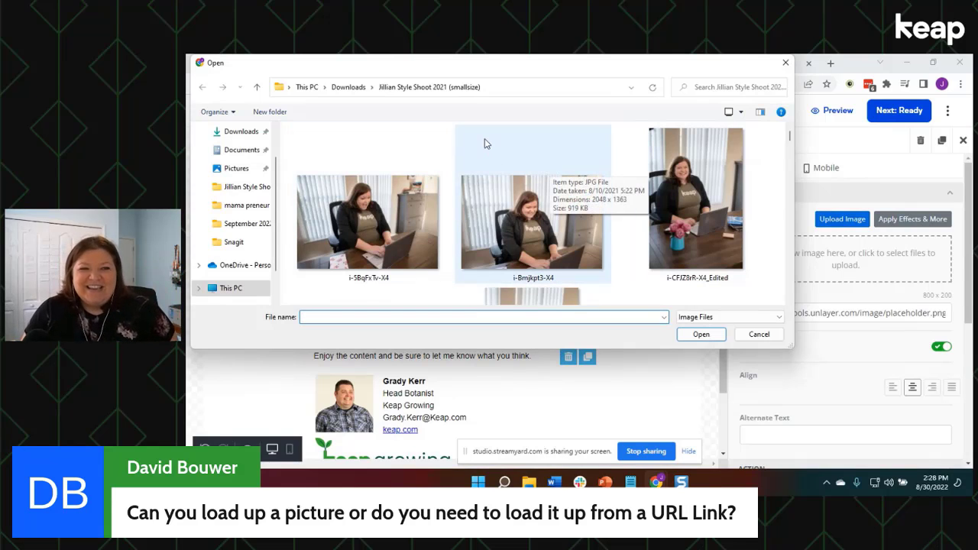
click(786, 64)
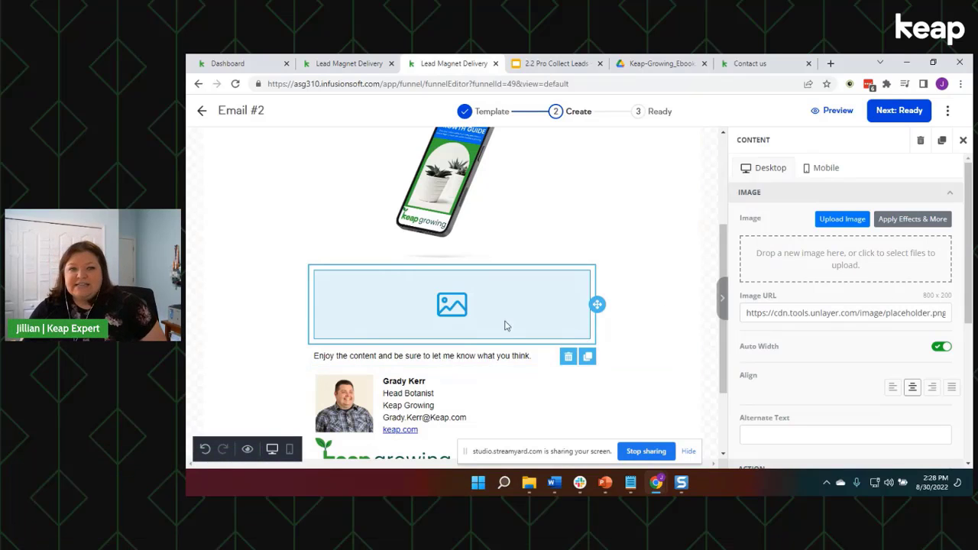
Reduce the phone image's width in Email #2 to 43%.
click(491, 198)
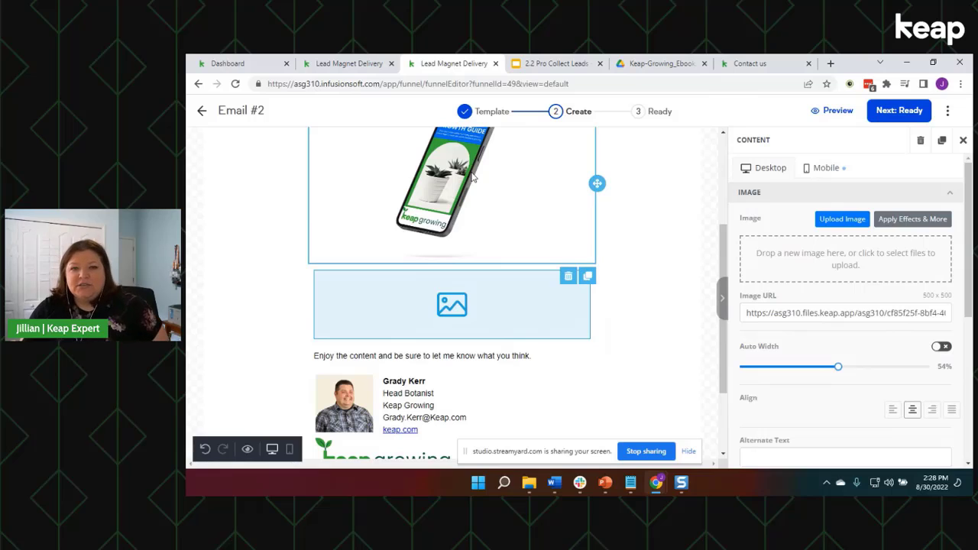
mouse_move(837, 370)
mouse_down()
mouse_move(752, 371)
mouse_move(858, 371)
mouse_move(814, 370)
mouse_move(825, 371)
mouse_up()
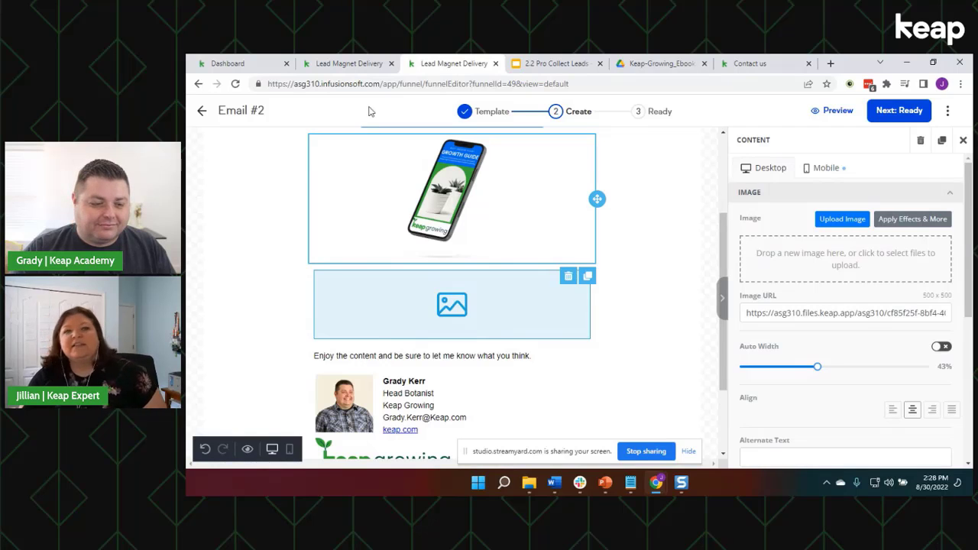
Leave Email #2 and the guide delivery sequence to return to the Lead Magnet Delivery campaign overview.
click(200, 113)
click(201, 112)
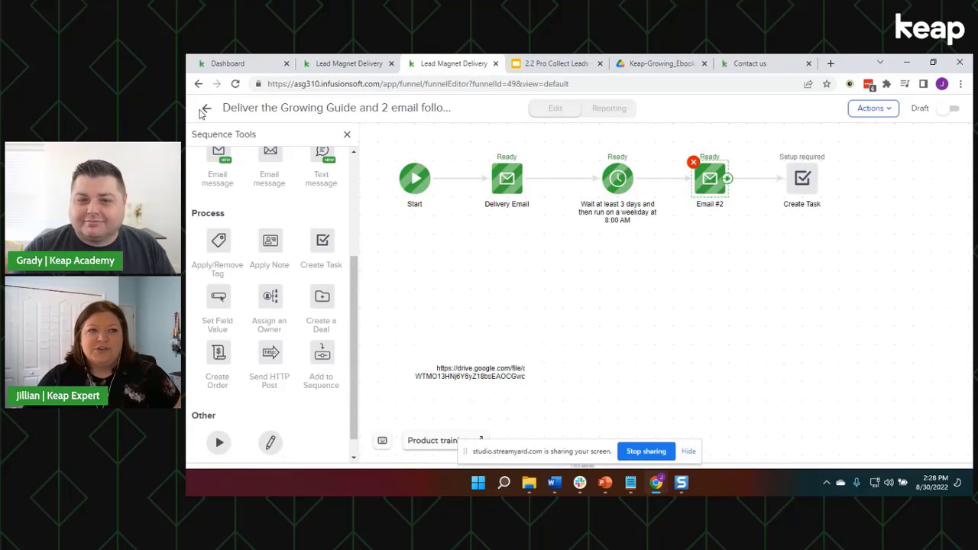
click(205, 113)
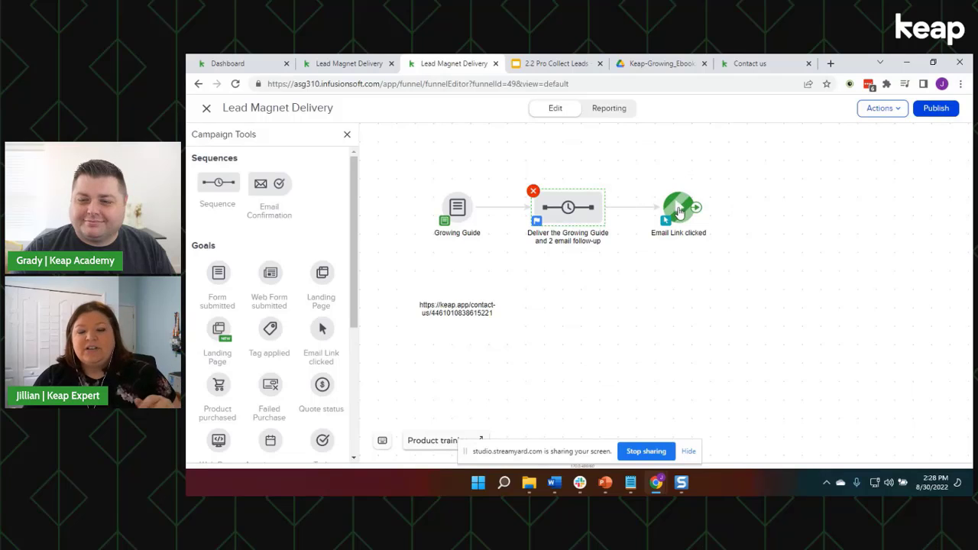
In the Email Link clicked goal, deselect and reselect the Delivery Email's download button and phone image links, and return to the campaign.
double_click(680, 210)
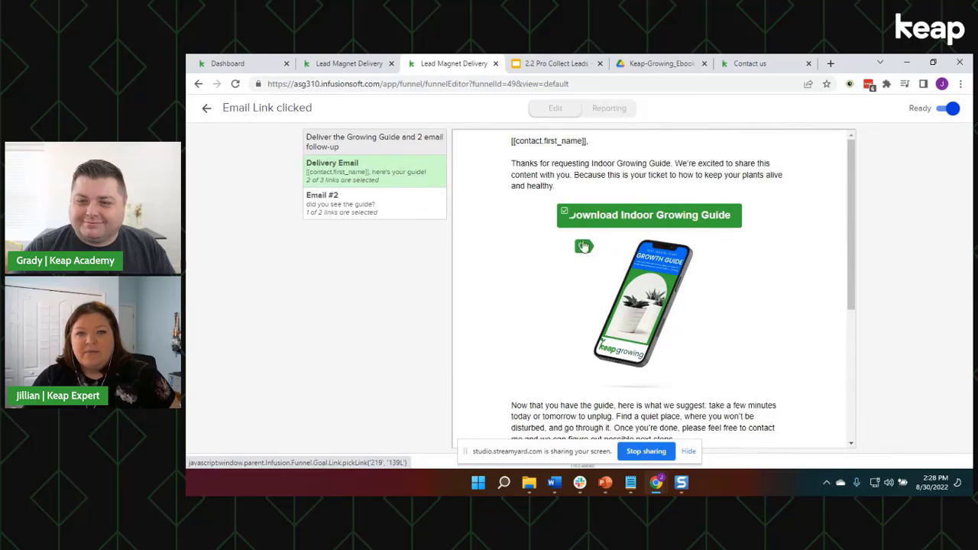
click(582, 246)
click(565, 217)
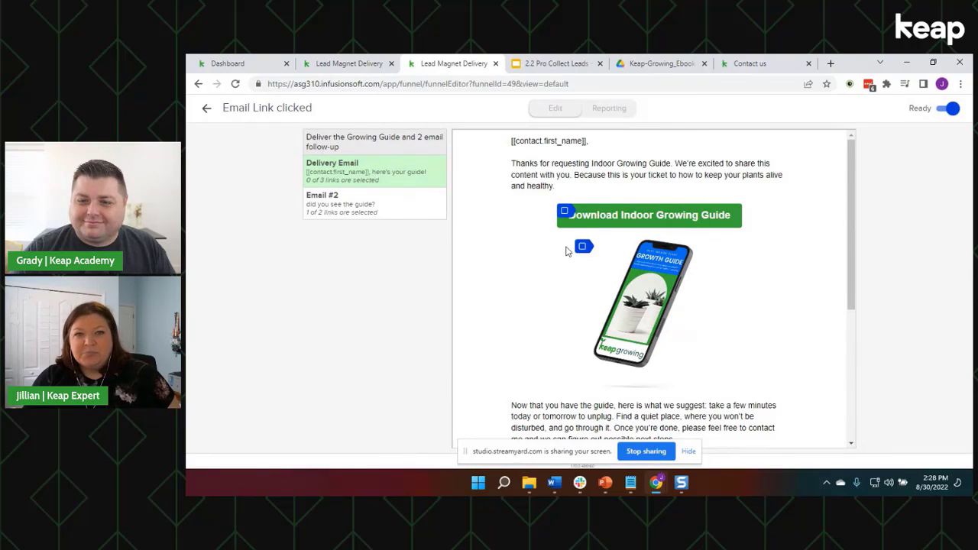
click(582, 252)
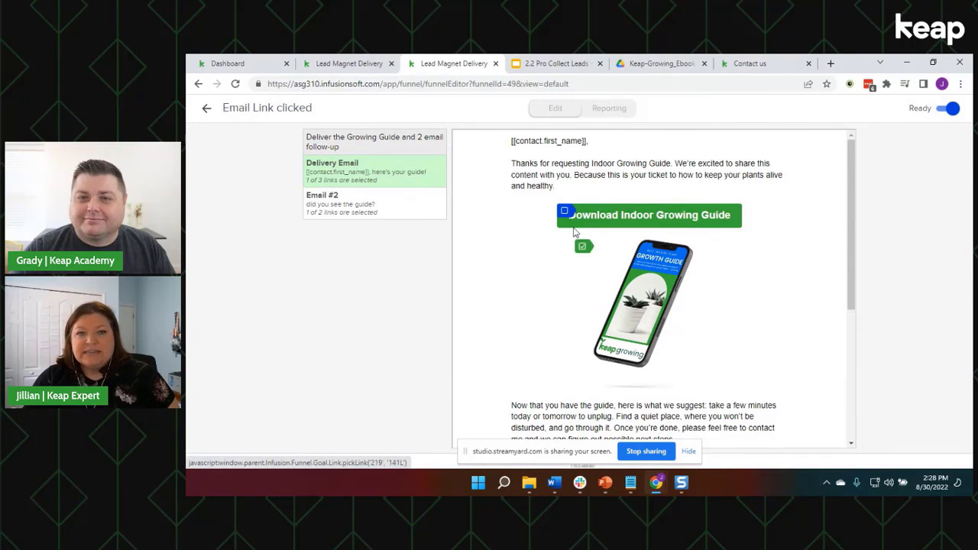
click(565, 212)
scroll(541, 246, down, 1)
scroll(539, 246, down, 3)
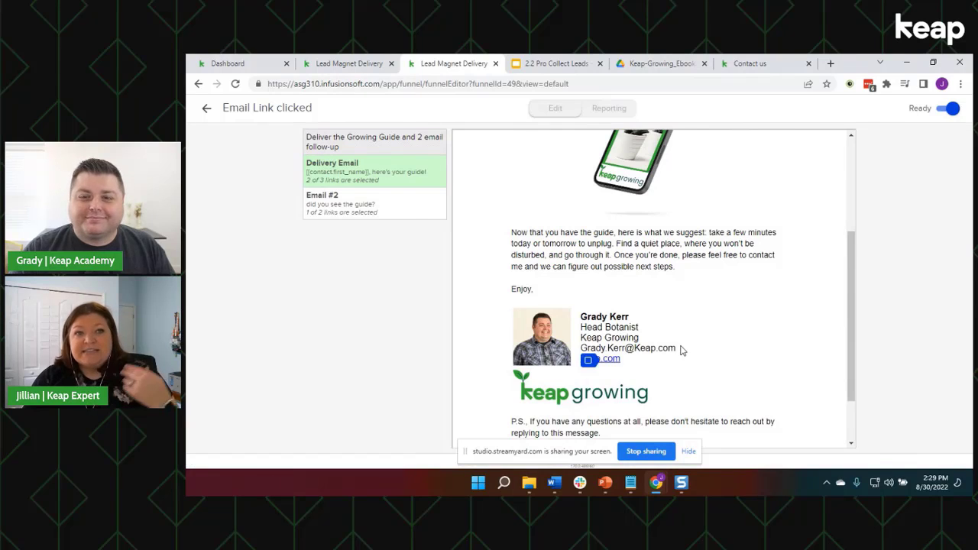
scroll(701, 337, up, 3)
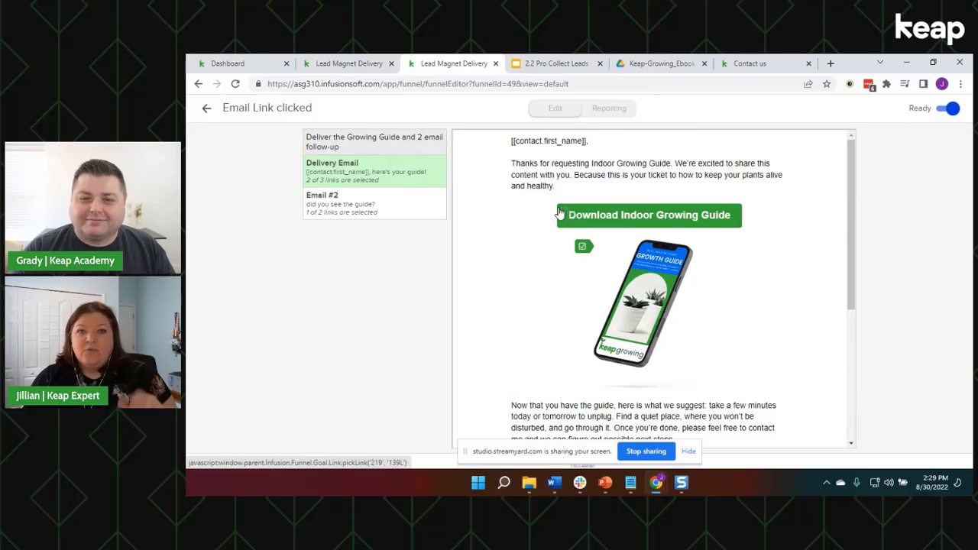
click(206, 108)
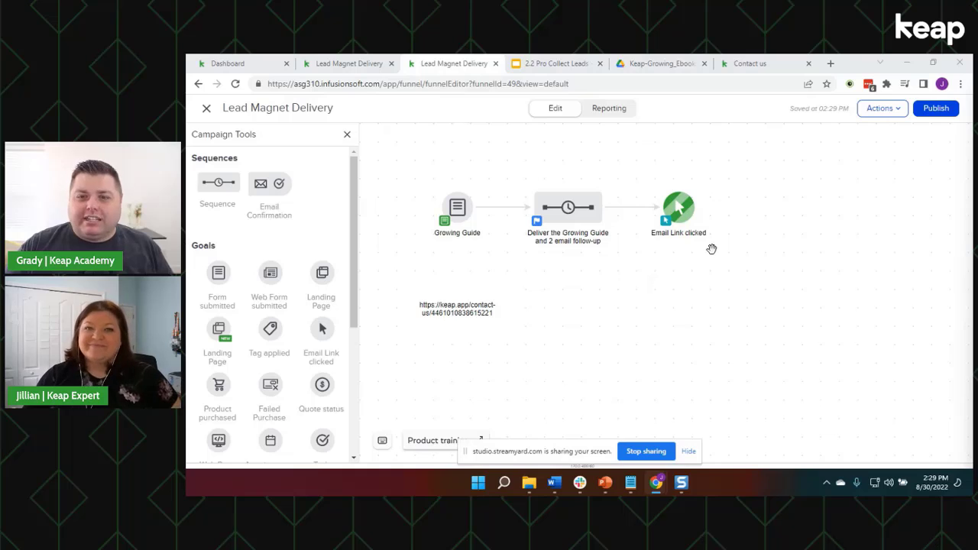
click(646, 451)
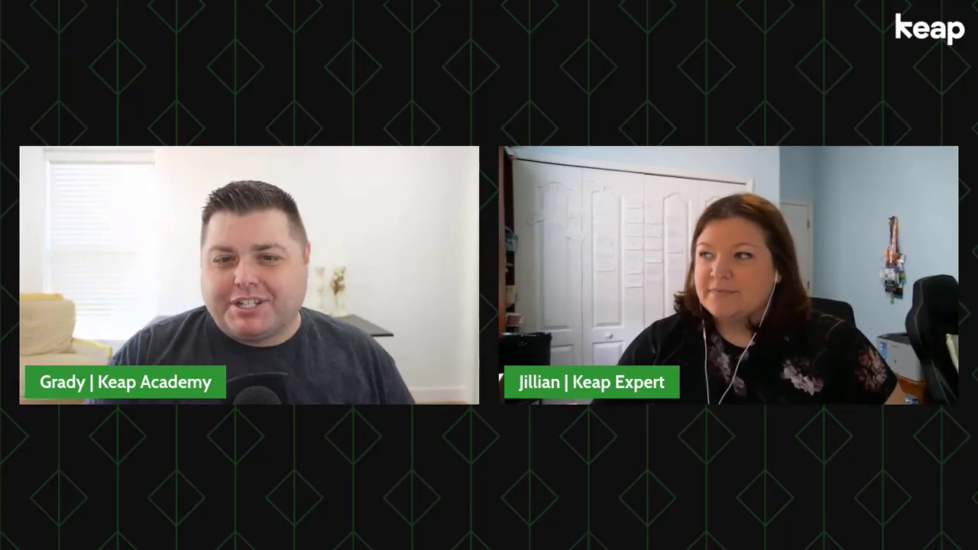